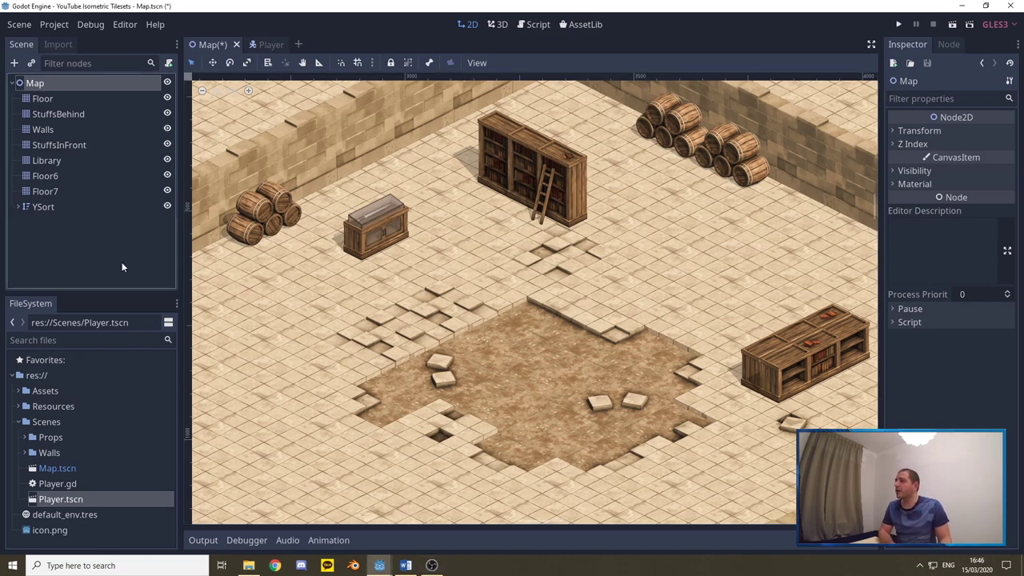
Instance the Player scene in the map near the dirt pit's upper edge and nest it under the Library tile map
{"action": "left_click_drag", "start_coordinate": [54, 499], "coordinate": [474, 309]}
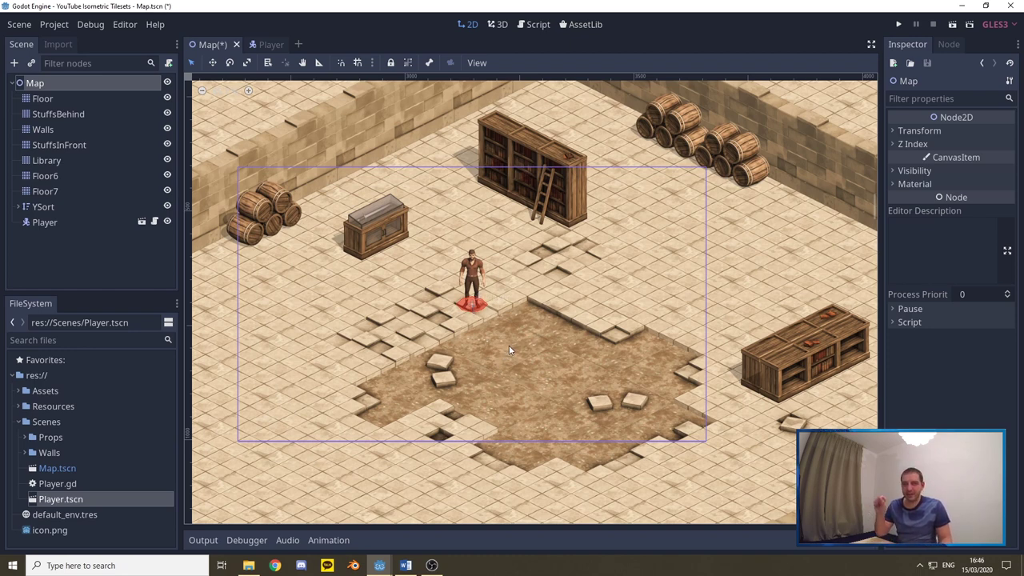
{"action": "left_click_drag", "start_coordinate": [472, 305], "coordinate": [539, 307]}
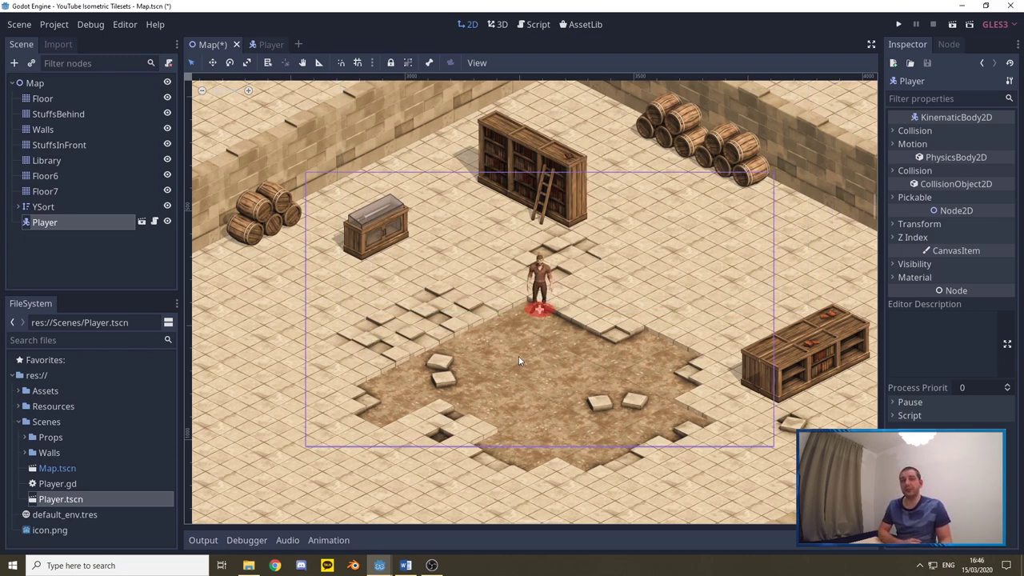
{"action": "left_click_drag", "start_coordinate": [41, 224], "coordinate": [51, 160]}
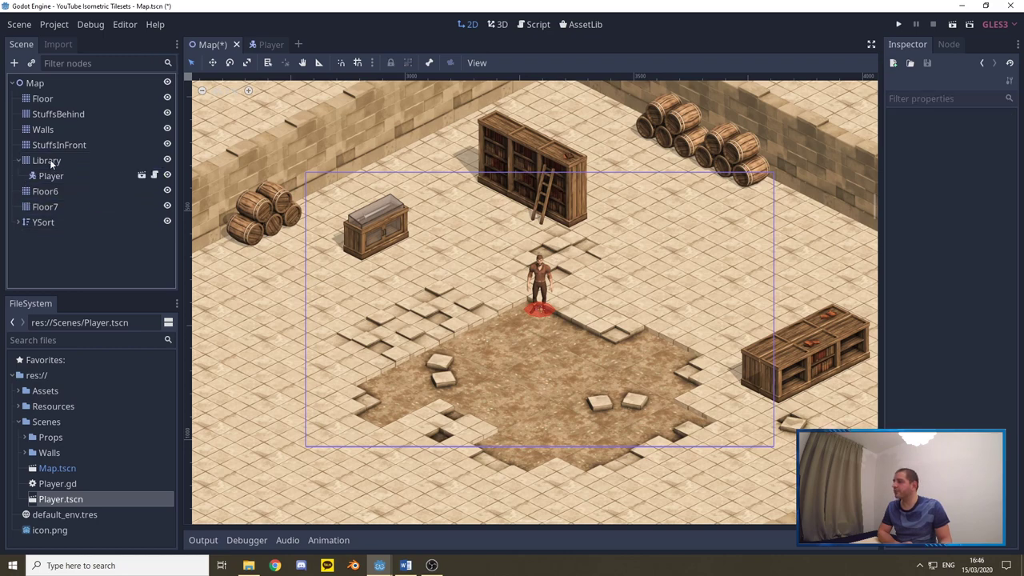
Enable Y Sort on the Library tile map, and test the Player behind the tall bookcase and on the open floor beside it
{"action": "left_click", "coordinate": [50, 159]}
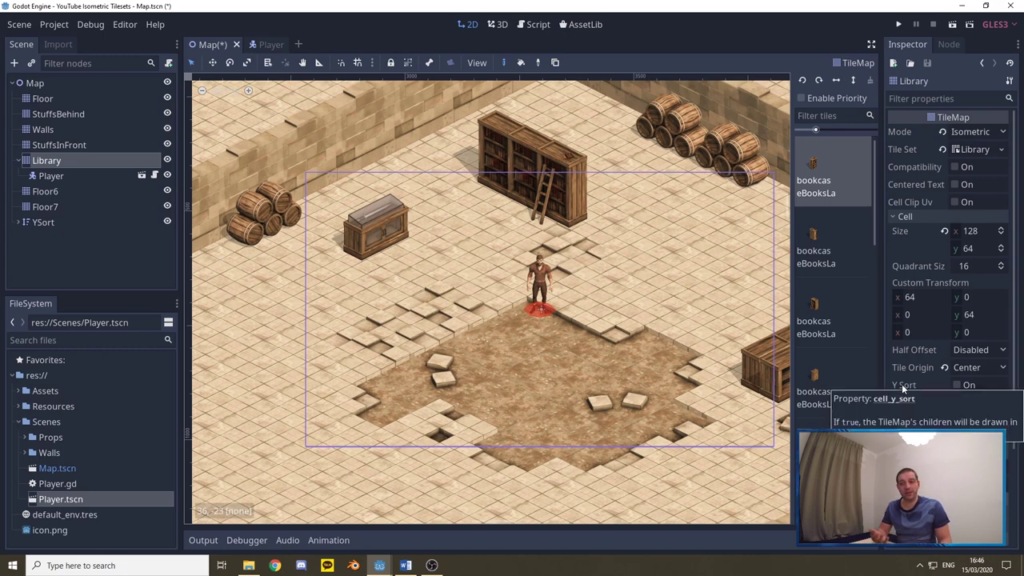
{"action": "left_click", "coordinate": [956, 385]}
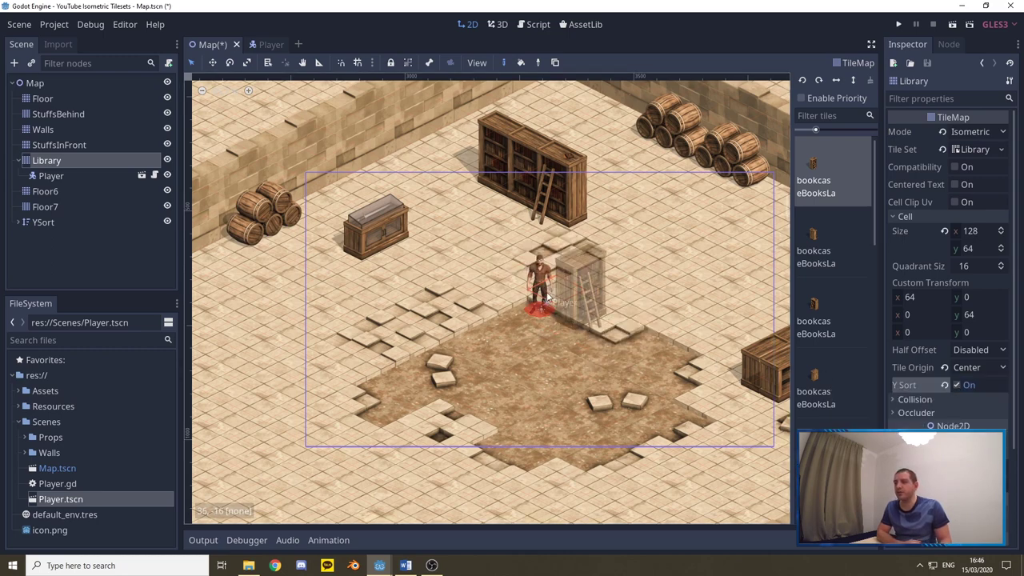
{"action": "left_click", "coordinate": [51, 176]}
{"action": "left_click_drag", "start_coordinate": [538, 308], "coordinate": [527, 144]}
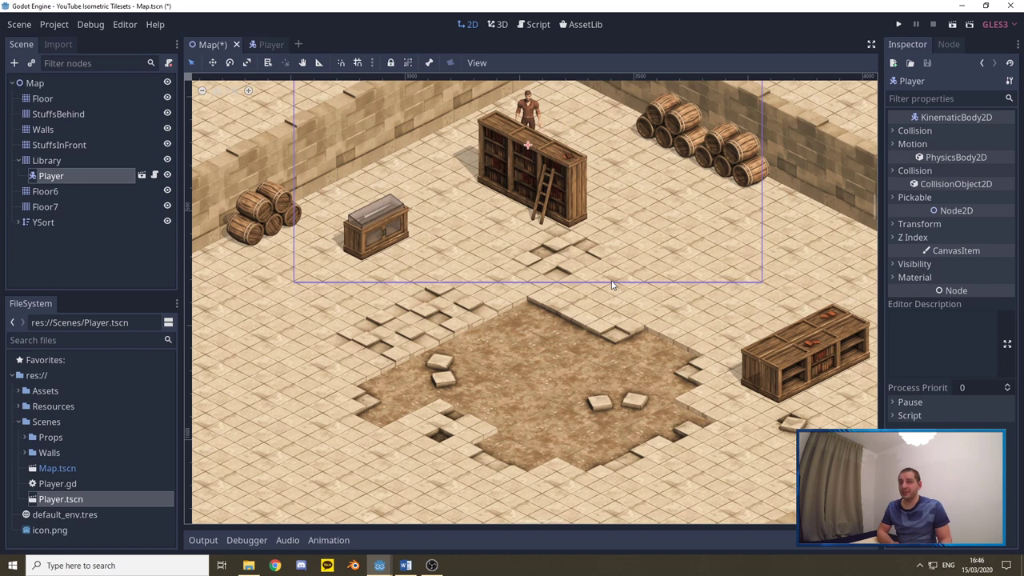
{"action": "left_click_drag", "start_coordinate": [527, 146], "coordinate": [645, 225]}
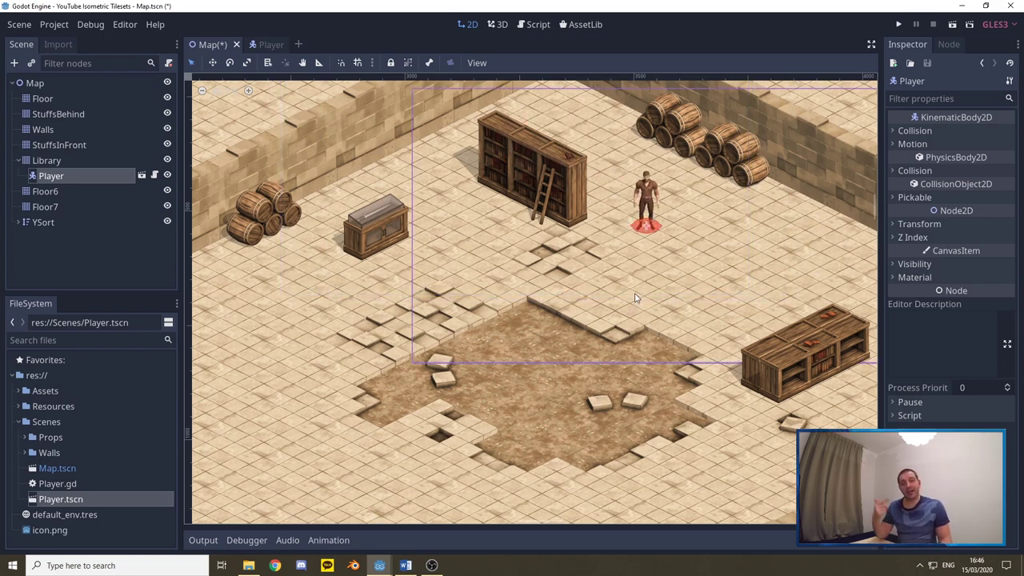
Set the Library tile map's tile origin to Bottom Left and move the Player next to the glass display case
{"action": "left_click", "coordinate": [47, 160]}
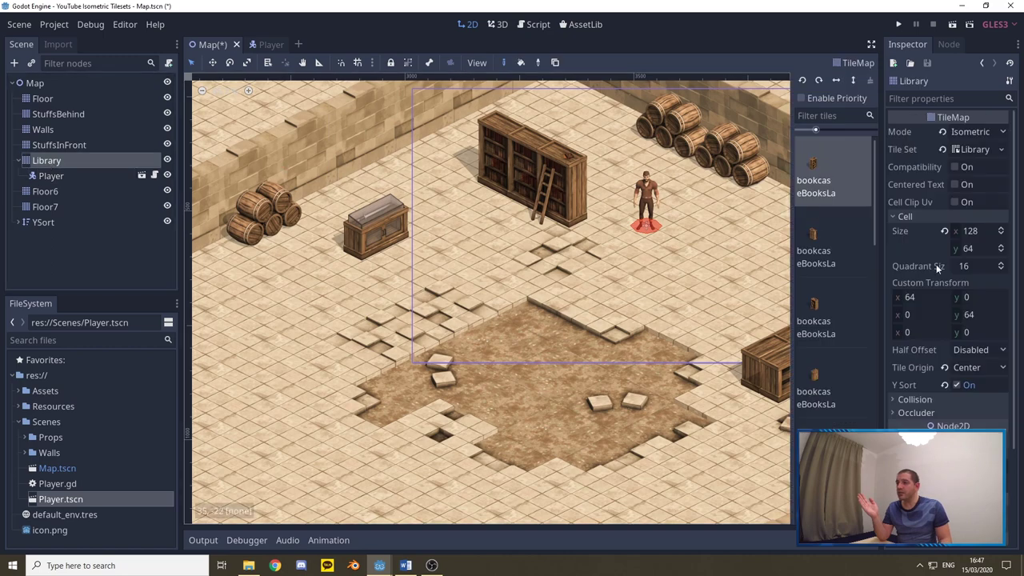
{"action": "left_click", "coordinate": [1001, 369]}
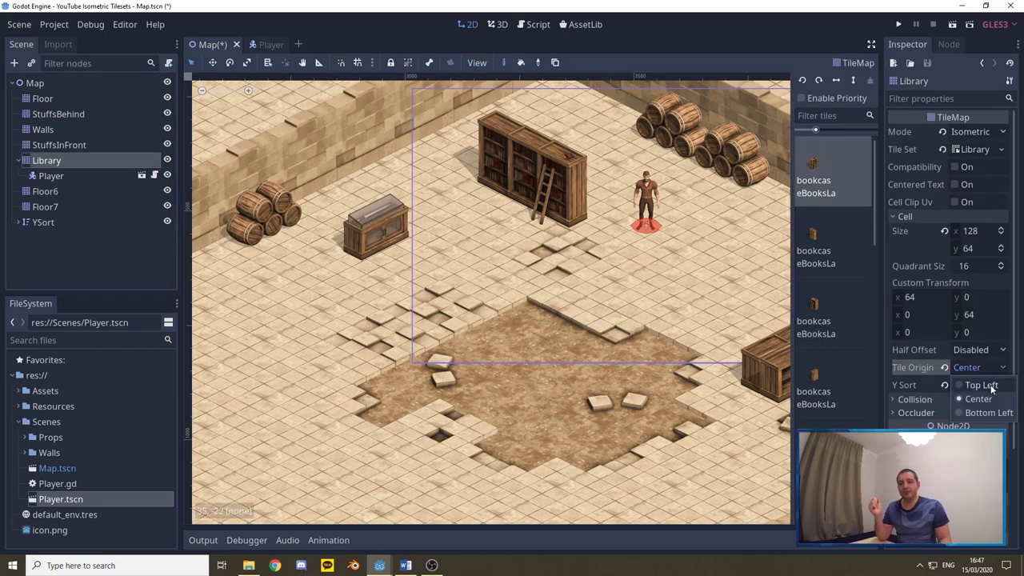
{"action": "left_click", "coordinate": [979, 412]}
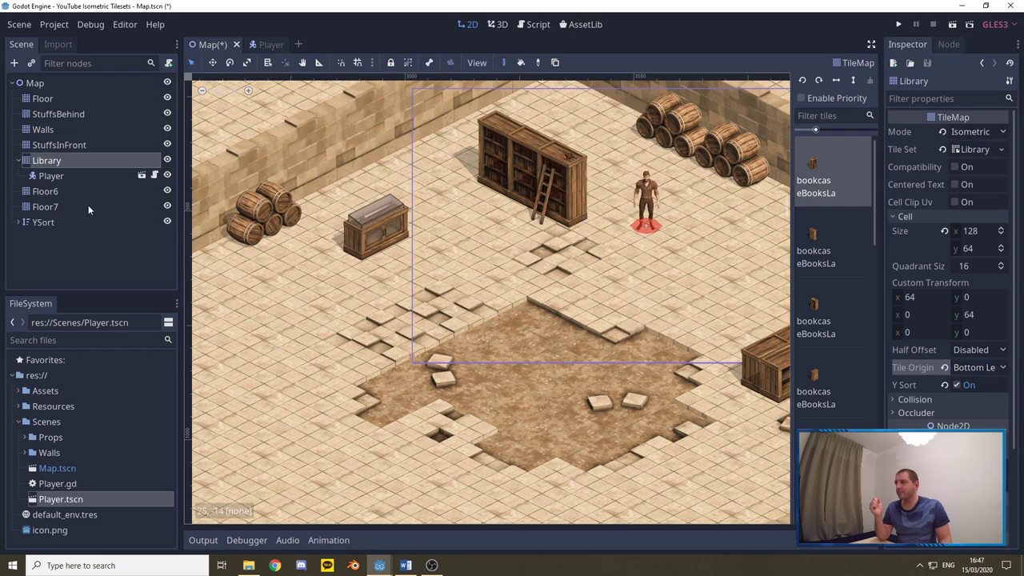
{"action": "left_click", "coordinate": [102, 173]}
{"action": "left_click_drag", "start_coordinate": [652, 230], "coordinate": [349, 230]}
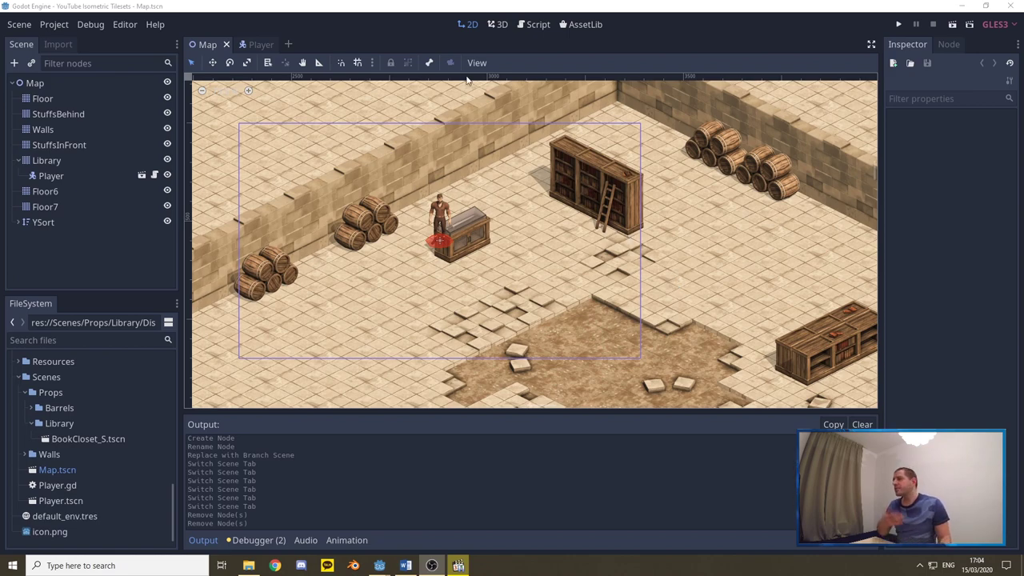
Add a YSort node as a child of Map and rename it Test
{"action": "right_click", "coordinate": [22, 83]}
{"action": "left_click", "coordinate": [64, 93]}
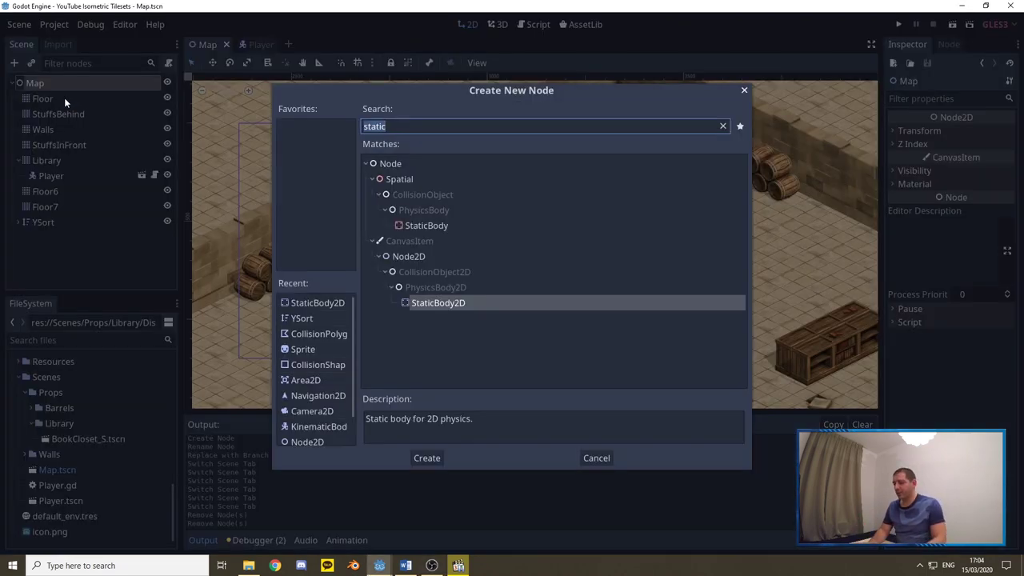
{"action": "type", "text": "ysort"}
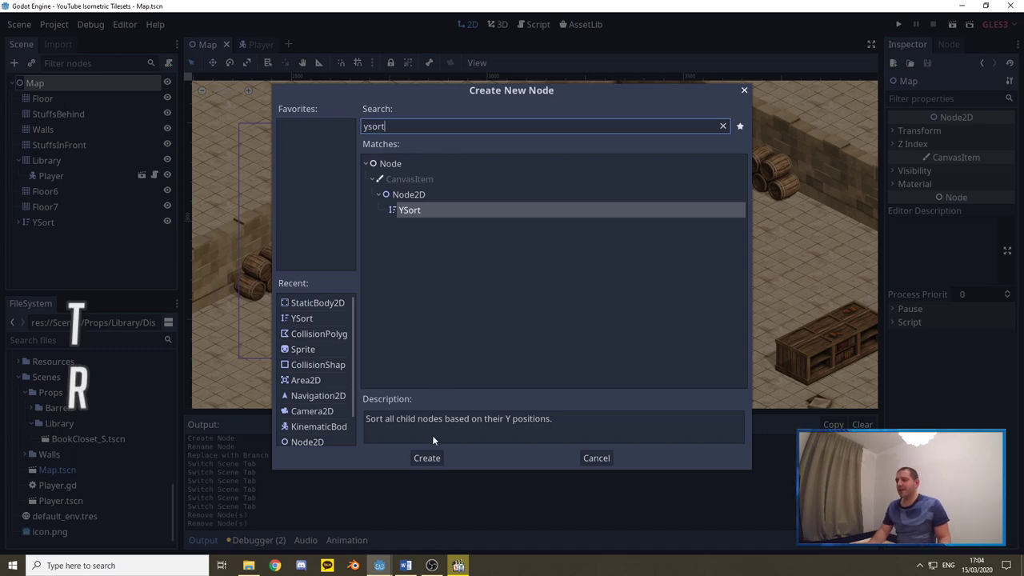
{"action": "left_click", "coordinate": [428, 457]}
{"action": "right_click", "coordinate": [55, 249]}
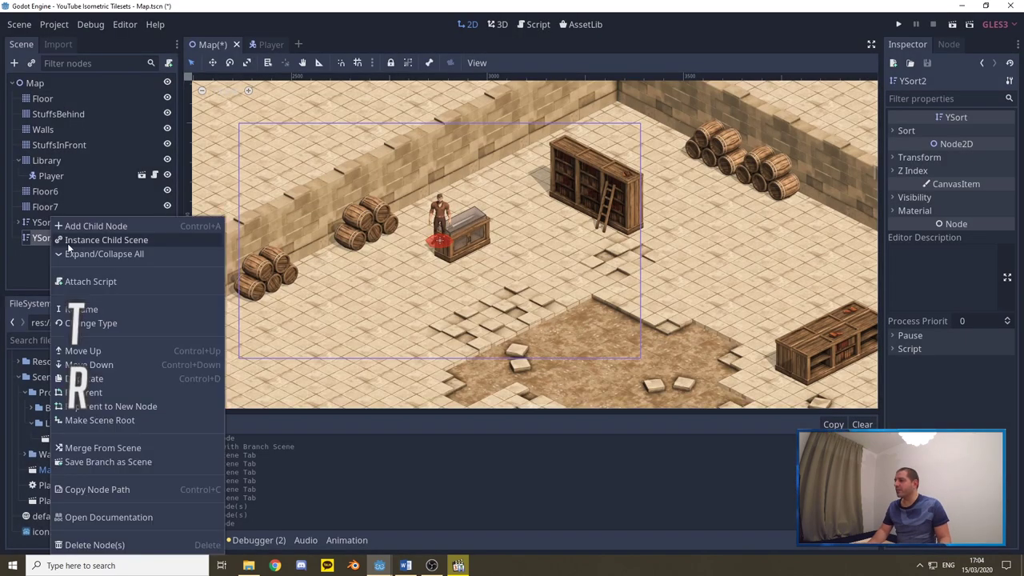
{"action": "left_click", "coordinate": [84, 307]}
{"action": "type", "text": "Test"}
{"action": "key", "text": "Return"}
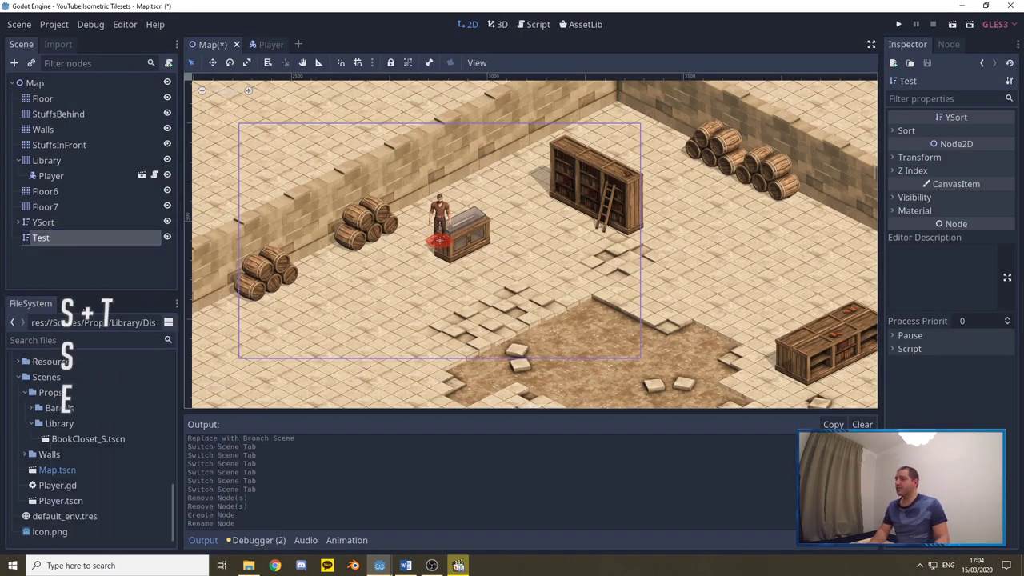
Add a StaticBody2D node as a child of the Test YSort node
{"action": "left_click", "coordinate": [47, 224]}
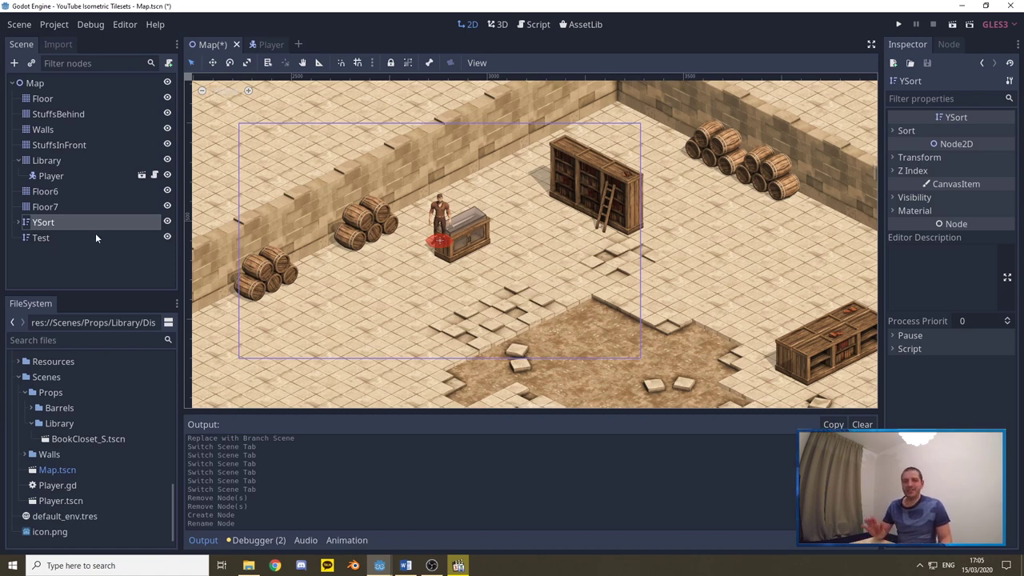
{"action": "left_click", "coordinate": [45, 237]}
{"action": "right_click", "coordinate": [50, 238]}
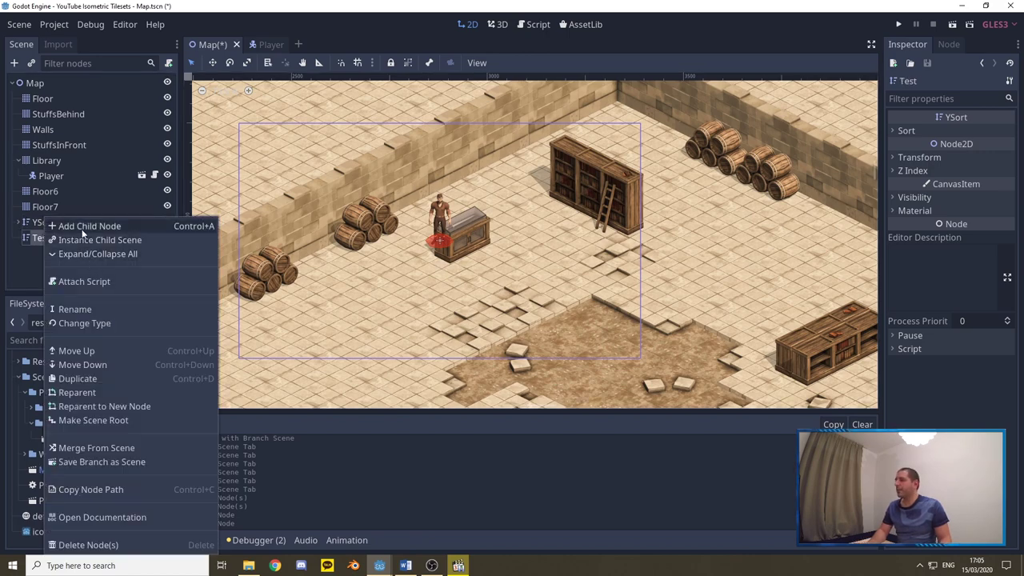
{"action": "left_click", "coordinate": [80, 225]}
{"action": "type", "text": "static"}
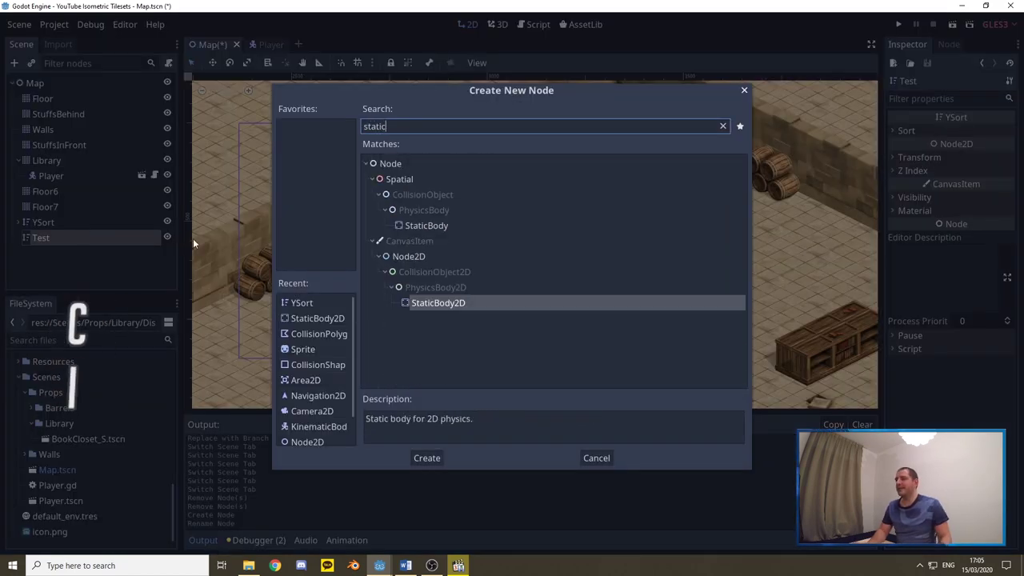
{"action": "left_click", "coordinate": [451, 456]}
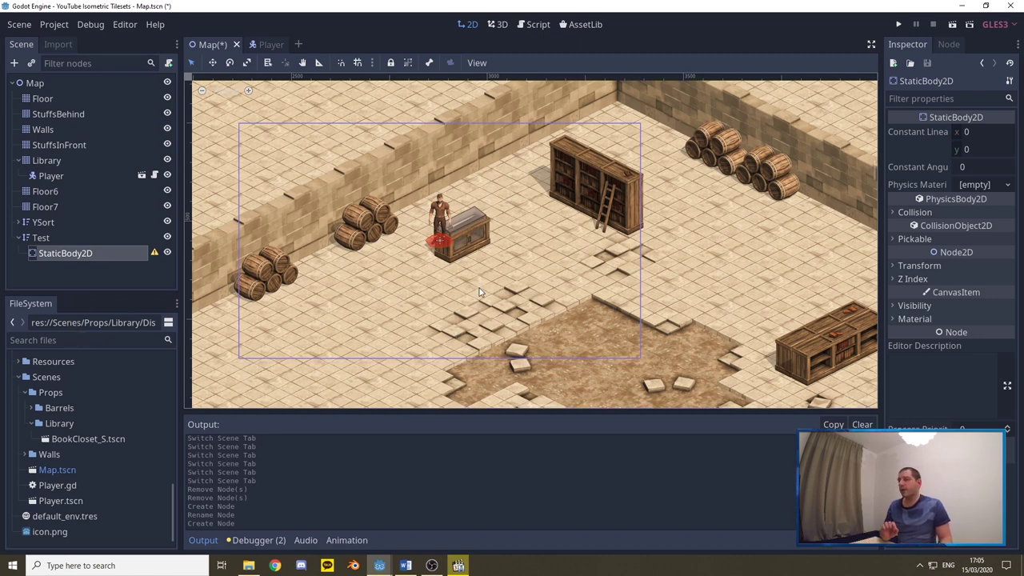
Rename the static body under Test to DisplayCaseWSword_E
{"action": "right_click", "coordinate": [69, 253]}
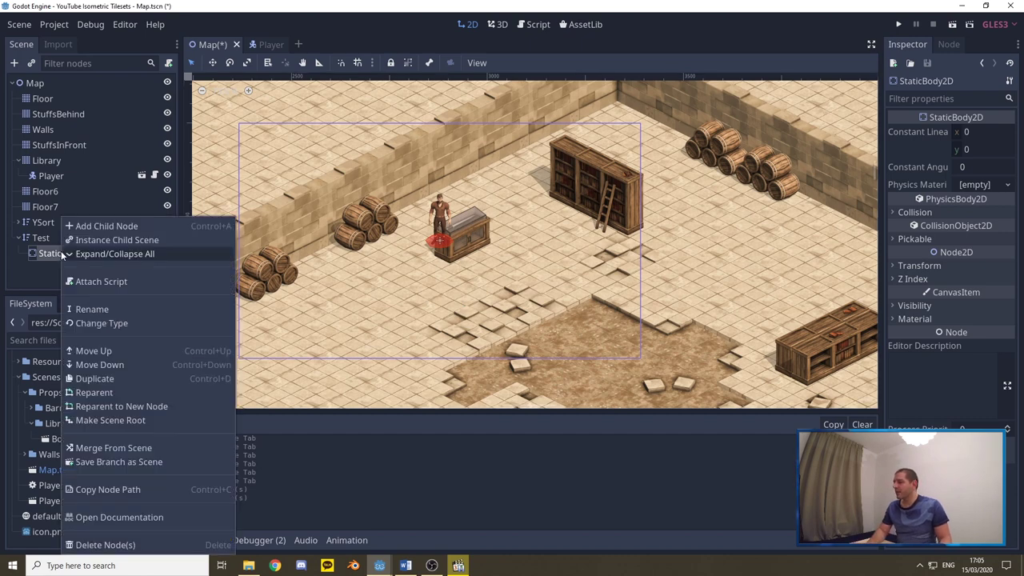
{"action": "left_click", "coordinate": [103, 310]}
{"action": "type", "text": "D"}
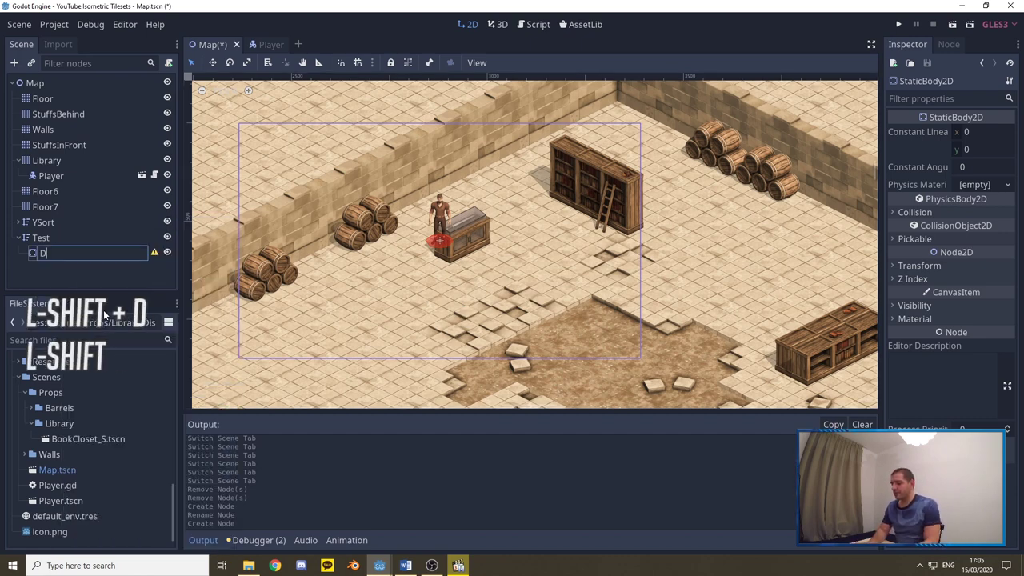
{"action": "type", "text": "isplayCaseWSword_E"}
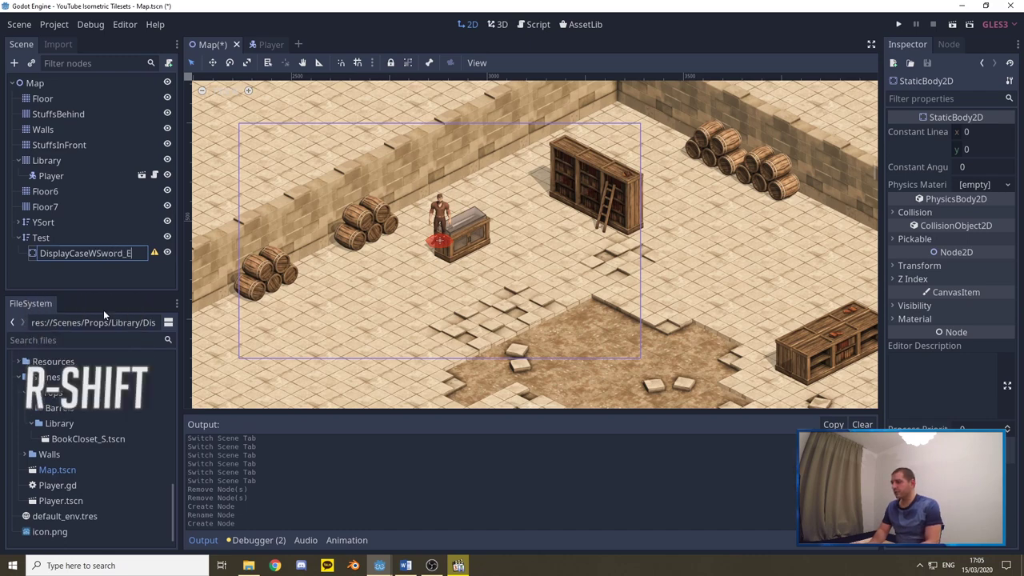
{"action": "key", "text": "Return"}
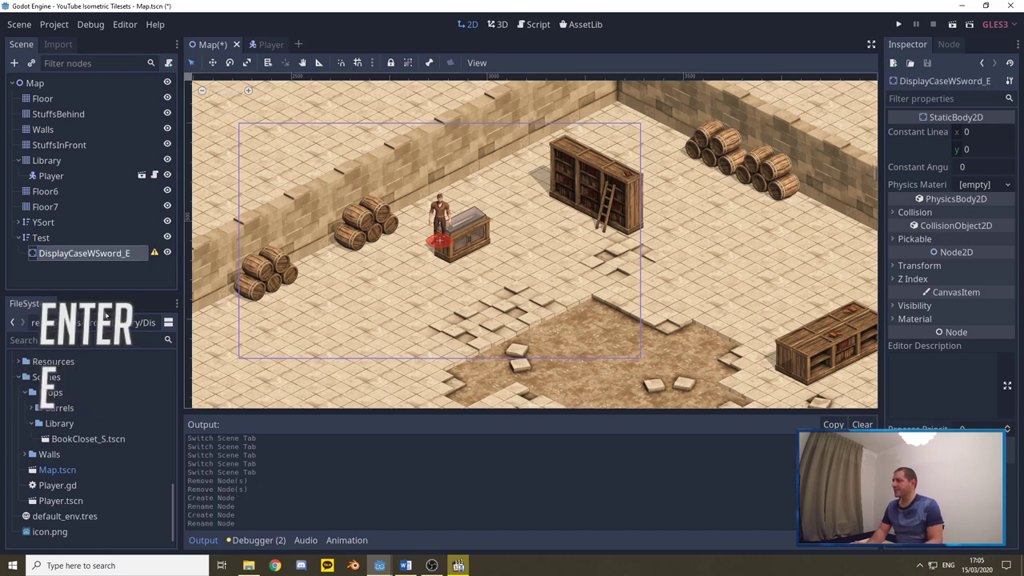
Save the DisplayCaseWSword_E branch as DisplayCaseWSword_E.tscn in res://Scenes/Props/Library and open that scene for editing
{"action": "right_click", "coordinate": [72, 254]}
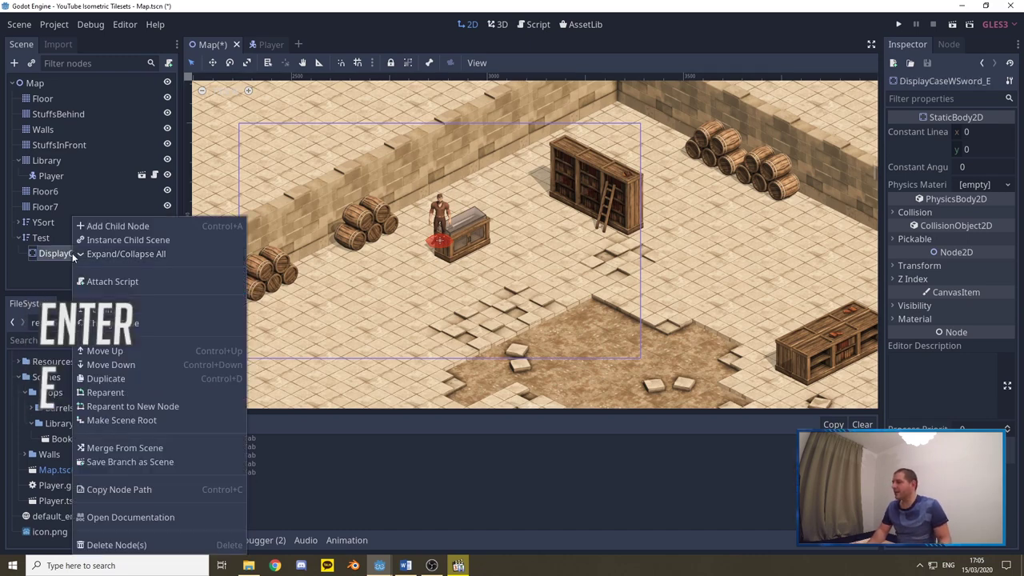
{"action": "left_click", "coordinate": [152, 461]}
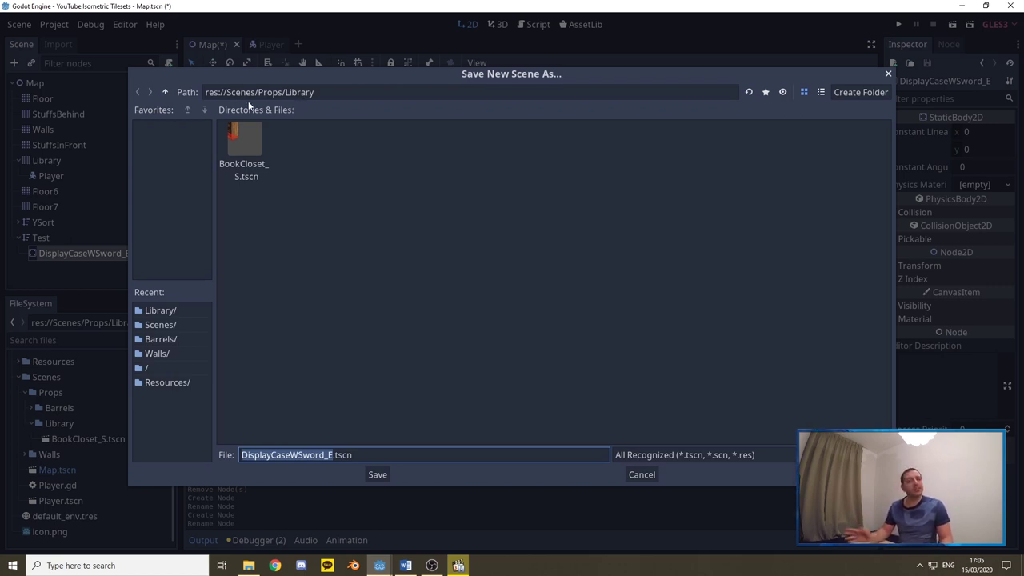
{"action": "left_click", "coordinate": [378, 475]}
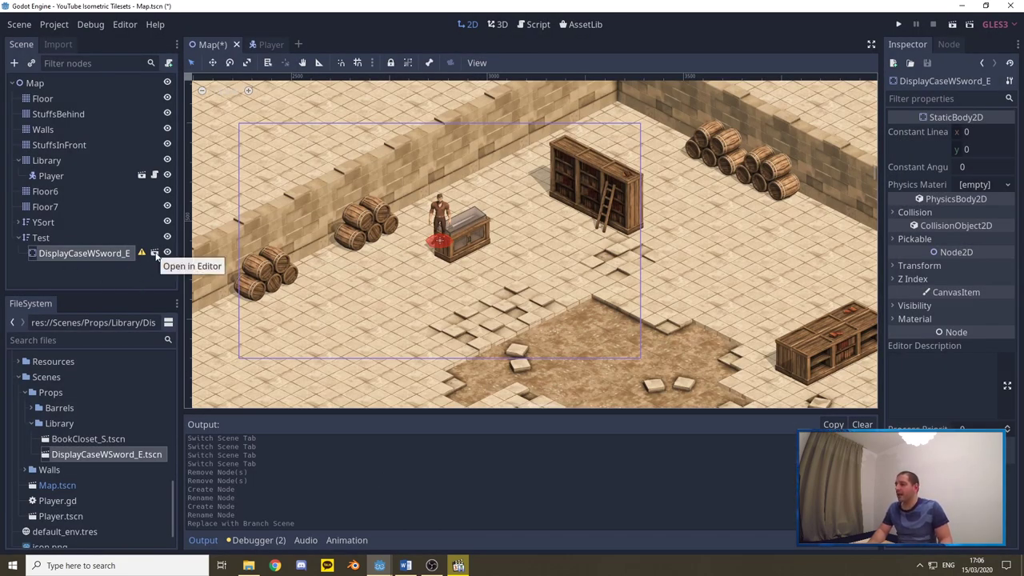
{"action": "left_click", "coordinate": [154, 253]}
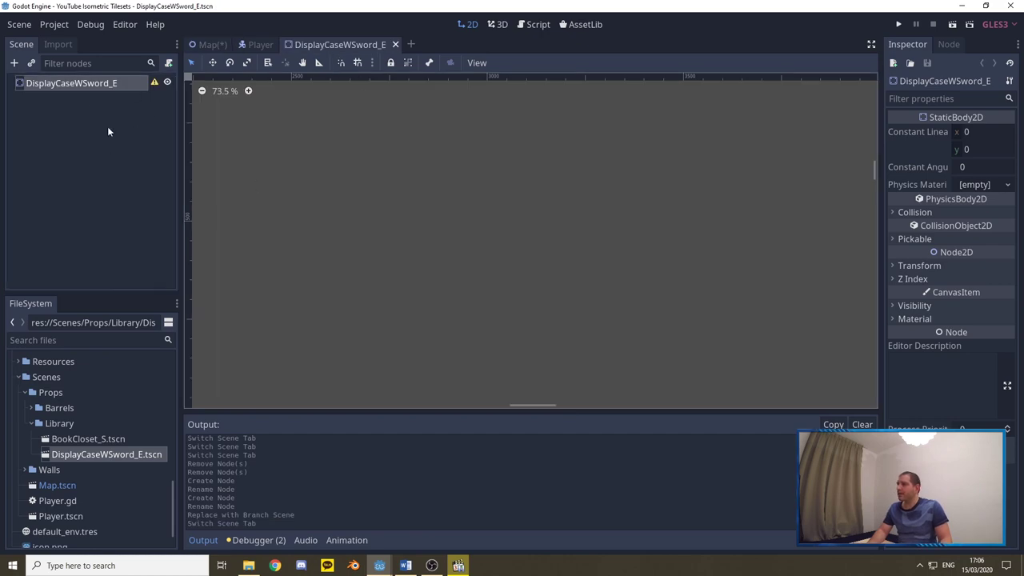
Add a Sprite and a CollisionPolygon2D as children of the DisplayCaseWSword_E root node
{"action": "right_click", "coordinate": [61, 83]}
{"action": "left_click", "coordinate": [87, 94]}
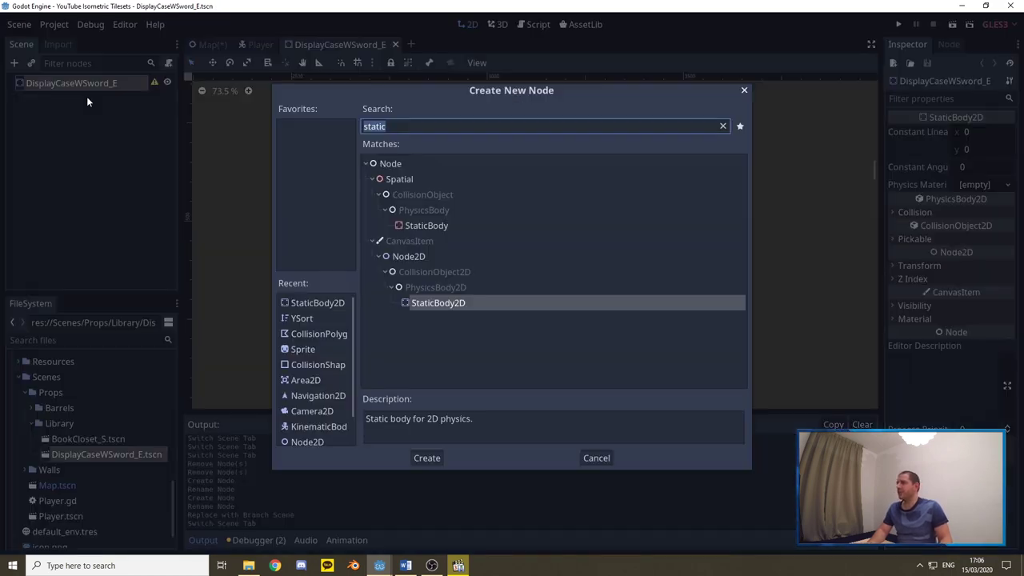
{"action": "type", "text": "sprite"}
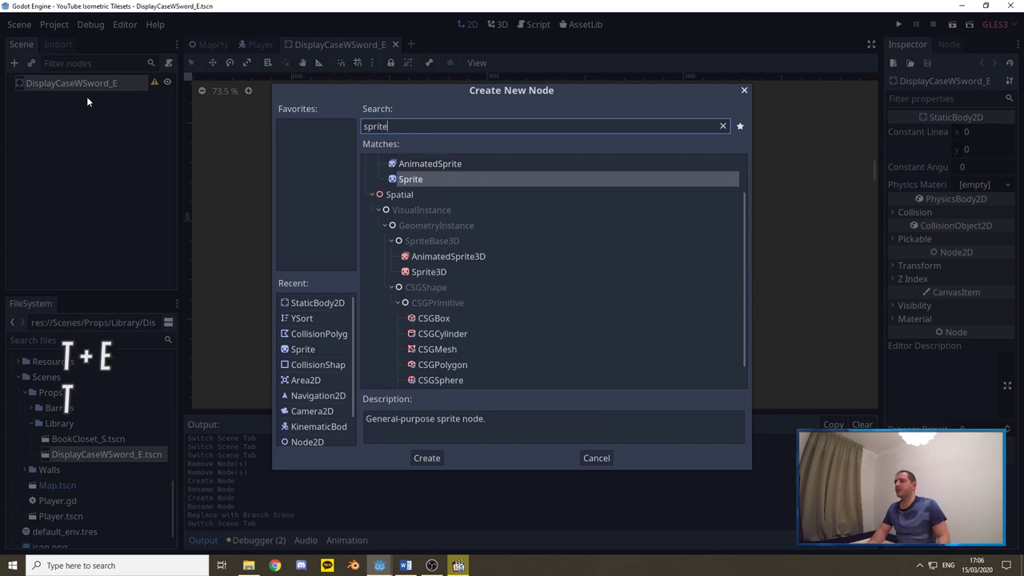
{"action": "left_click", "coordinate": [427, 458]}
{"action": "right_click", "coordinate": [55, 83]}
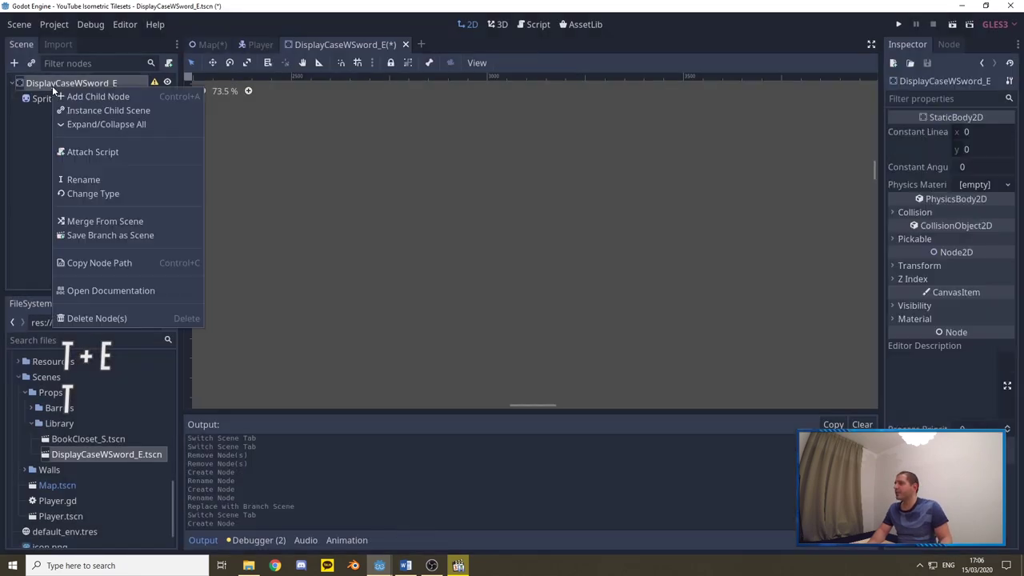
{"action": "left_click", "coordinate": [85, 95]}
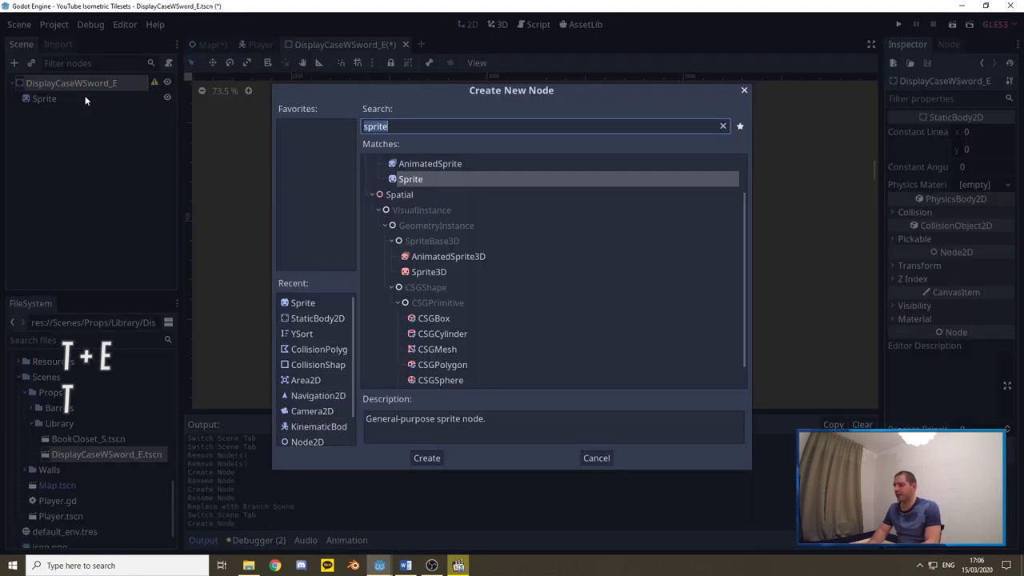
{"action": "type", "text": "col"}
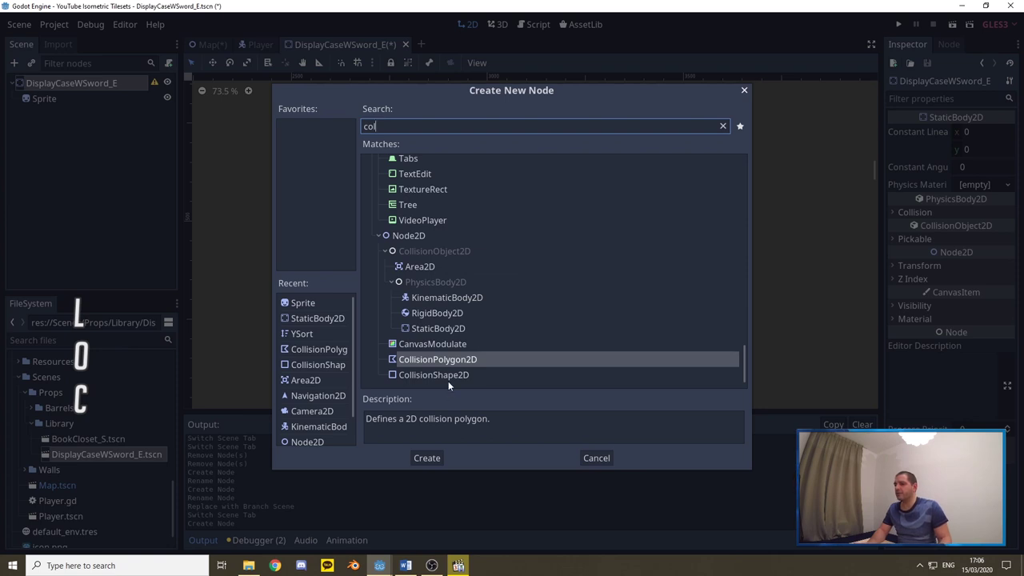
{"action": "left_click", "coordinate": [430, 459]}
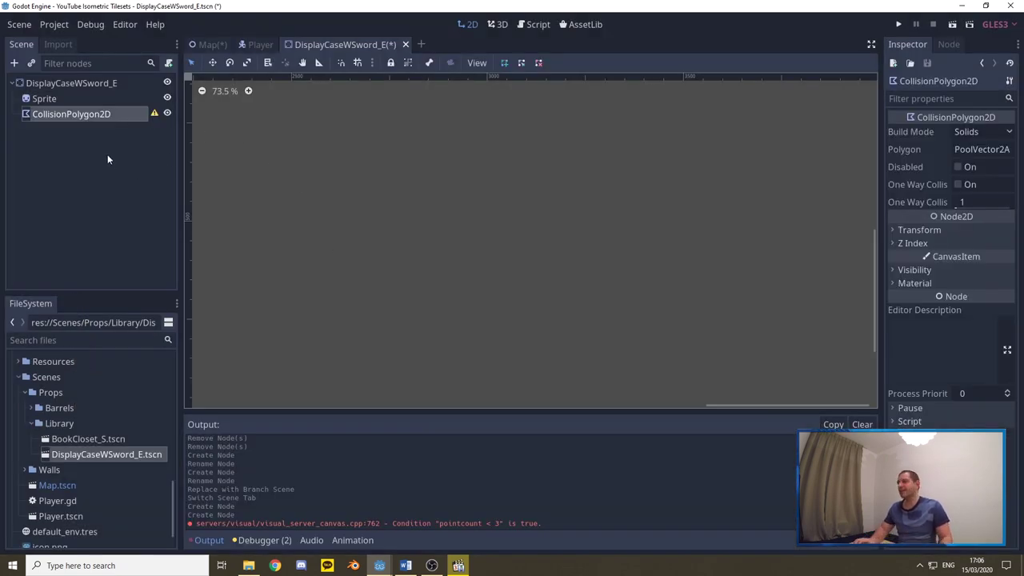
Assign displayCaseSword_E.png from the Library assets as the texture of the Sprite node
{"action": "left_click", "coordinate": [48, 98]}
{"action": "scroll", "coordinate": [65, 421], "scroll_direction": "up", "scroll_amount": 5}
{"action": "scroll", "coordinate": [64, 412], "scroll_direction": "up", "scroll_amount": 8}
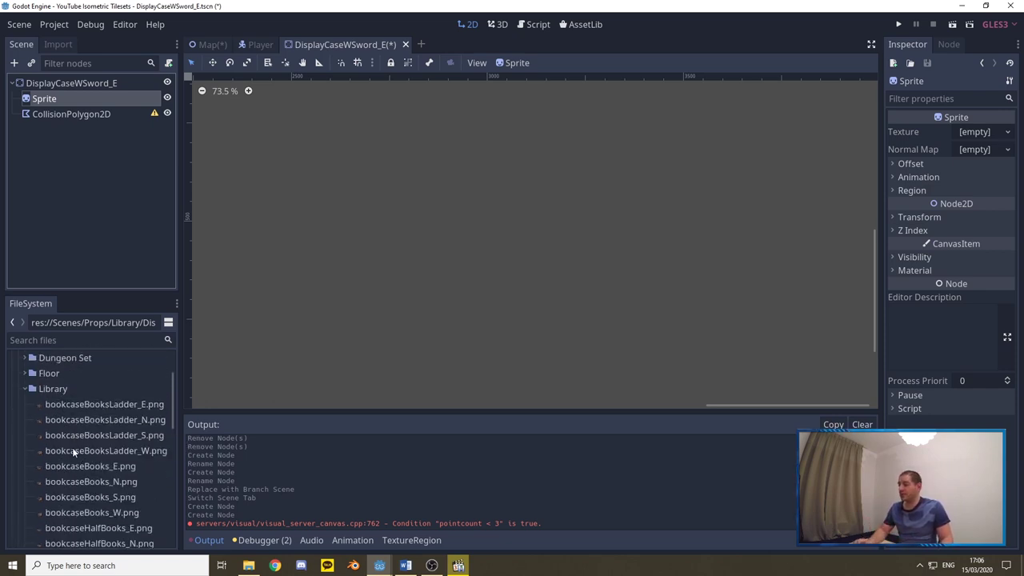
{"action": "scroll", "coordinate": [93, 417], "scroll_direction": "down", "scroll_amount": 6}
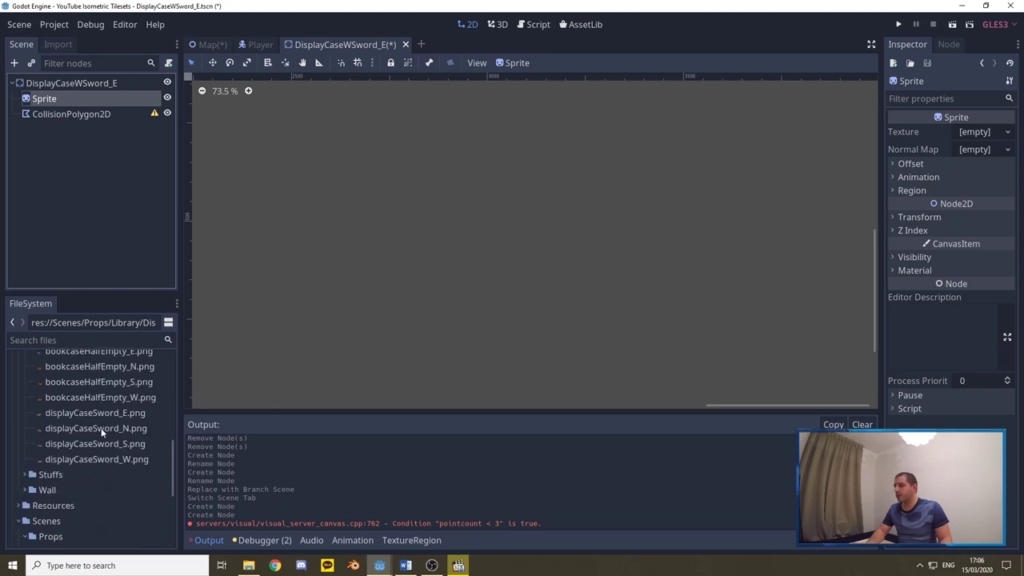
{"action": "scroll", "coordinate": [76, 415], "scroll_direction": "up", "scroll_amount": 3}
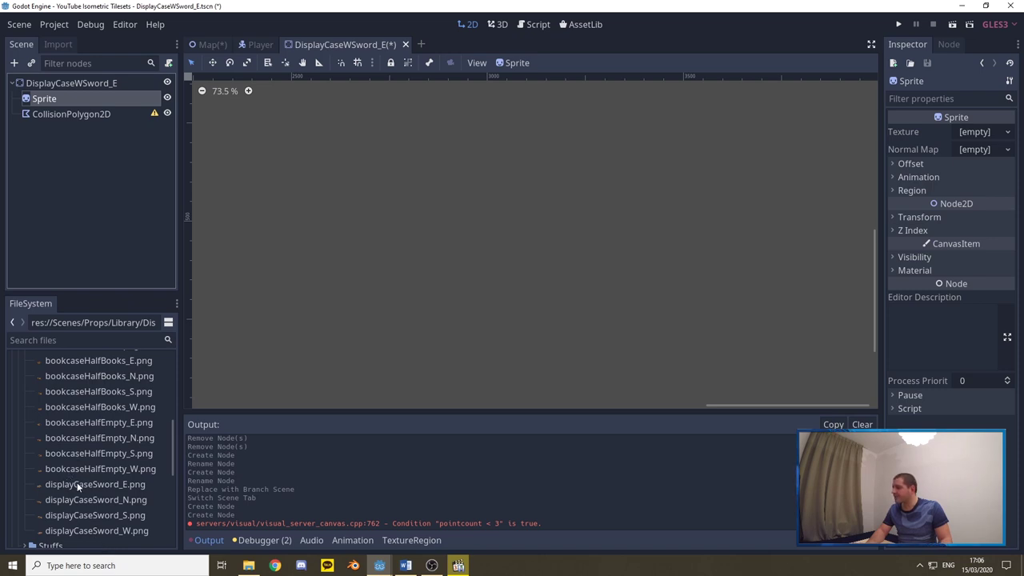
{"action": "left_click_drag", "start_coordinate": [85, 485], "coordinate": [982, 137]}
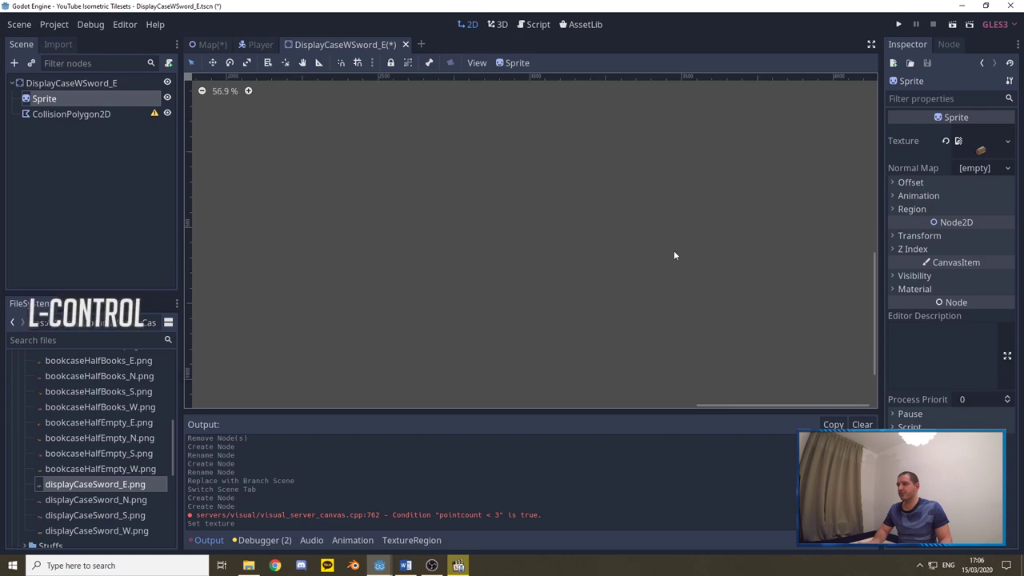
{"action": "scroll", "coordinate": [675, 251], "scroll_direction": "down", "scroll_amount": 5, "text": "ctrl"}
{"action": "scroll", "coordinate": [232, 207], "scroll_direction": "up", "scroll_amount": 7, "text": "ctrl"}
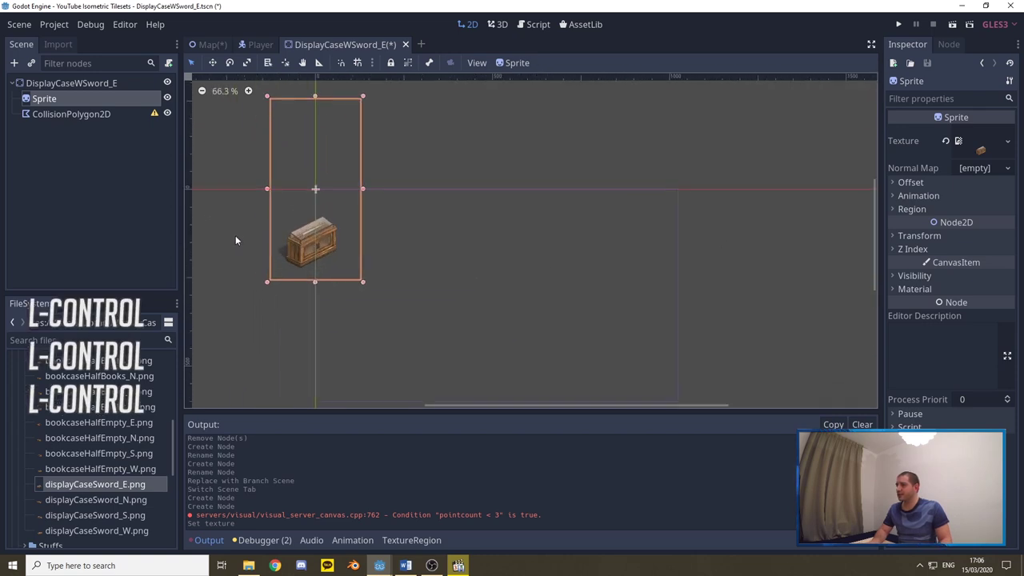
Examine where the scene origin lies relative to the display case sprite and to the feet and collision shape in the Player scene
{"action": "scroll", "coordinate": [260, 170], "scroll_direction": "up", "scroll_amount": 1, "text": "ctrl"}
{"action": "middle_click_drag", "start_coordinate": [374, 148], "coordinate": [462, 229]}
{"action": "scroll", "coordinate": [480, 219], "scroll_direction": "up", "scroll_amount": 1, "text": "ctrl"}
{"action": "scroll", "coordinate": [501, 212], "scroll_direction": "down", "scroll_amount": 2, "text": "ctrl"}
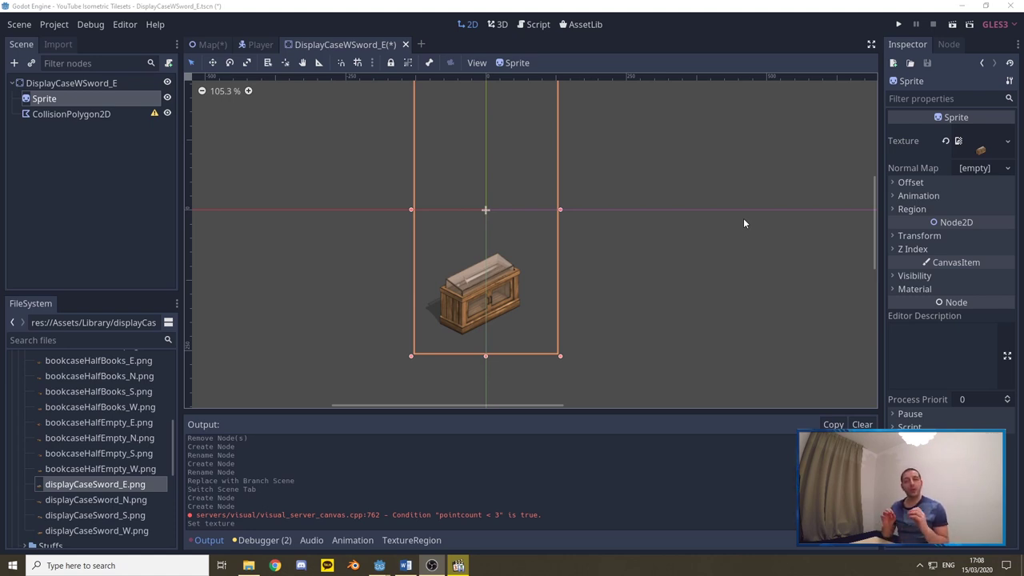
{"action": "scroll", "coordinate": [364, 198], "scroll_direction": "down", "scroll_amount": 2}
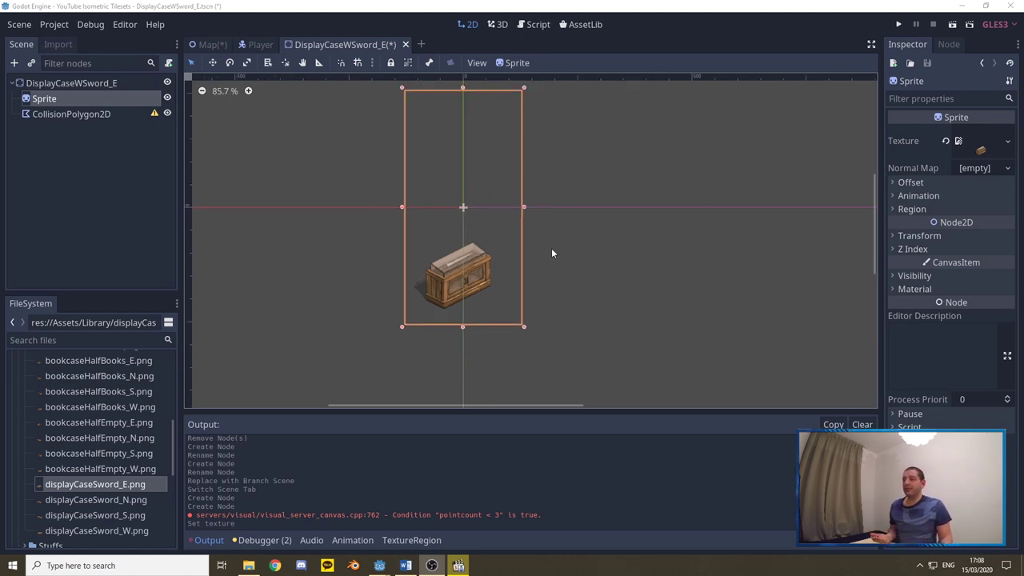
{"action": "scroll", "coordinate": [456, 209], "scroll_direction": "up", "scroll_amount": 2}
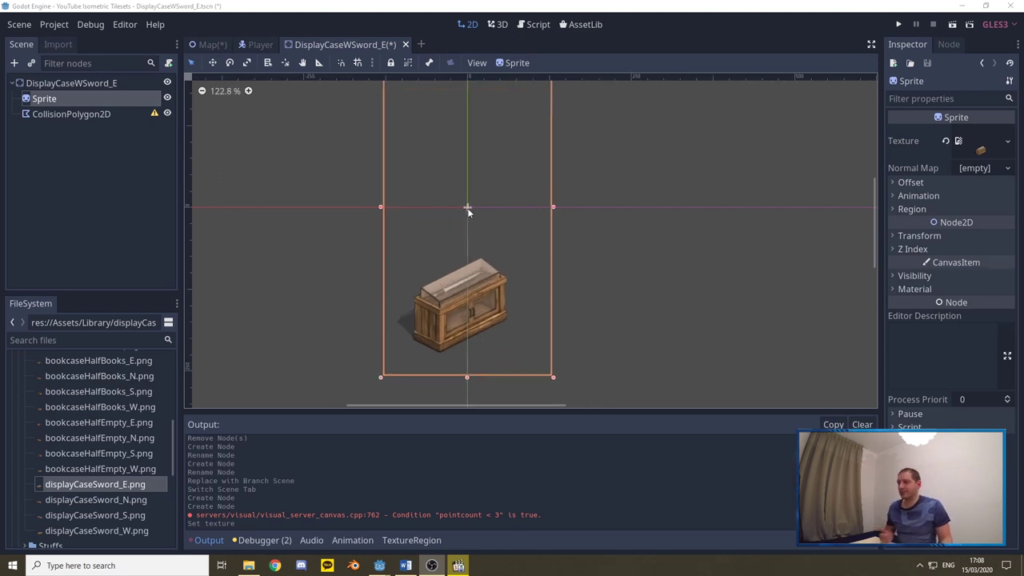
{"action": "scroll", "coordinate": [442, 368], "scroll_direction": "up", "scroll_amount": 3}
{"action": "scroll", "coordinate": [438, 370], "scroll_direction": "up", "scroll_amount": 4}
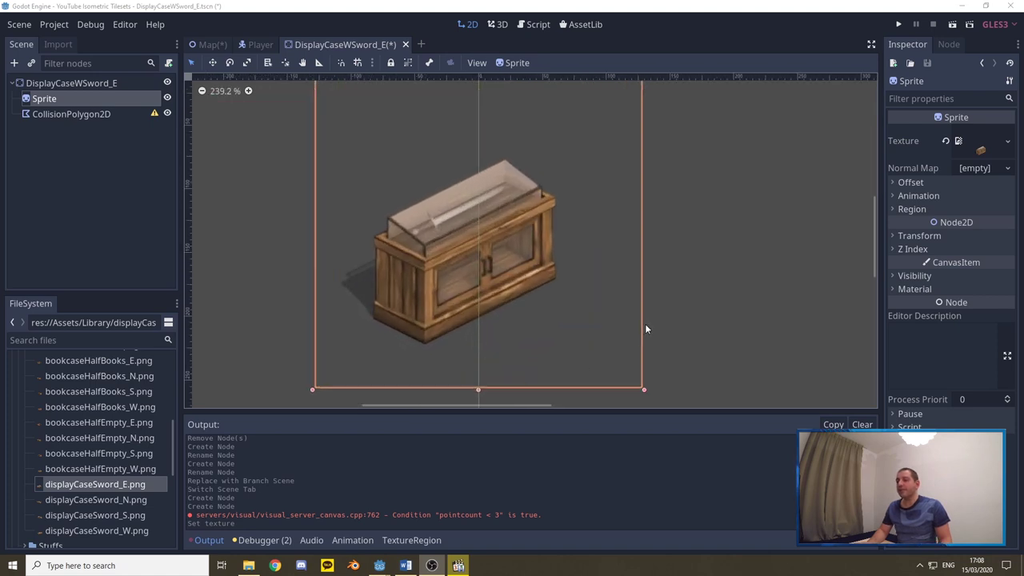
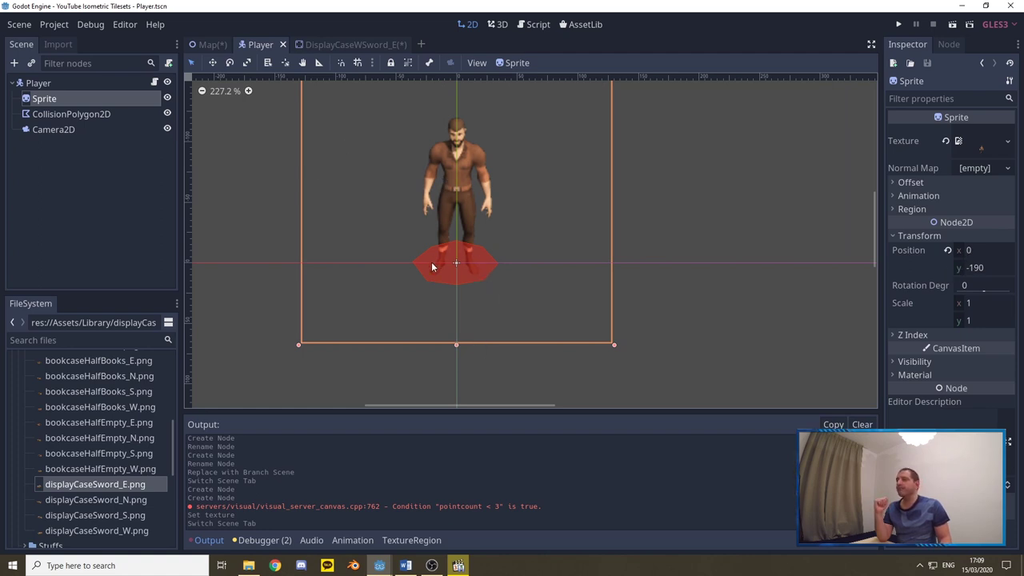
{"action": "scroll", "coordinate": [432, 266], "scroll_direction": "up", "scroll_amount": 3}
{"action": "scroll", "coordinate": [529, 262], "scroll_direction": "down", "scroll_amount": 1}
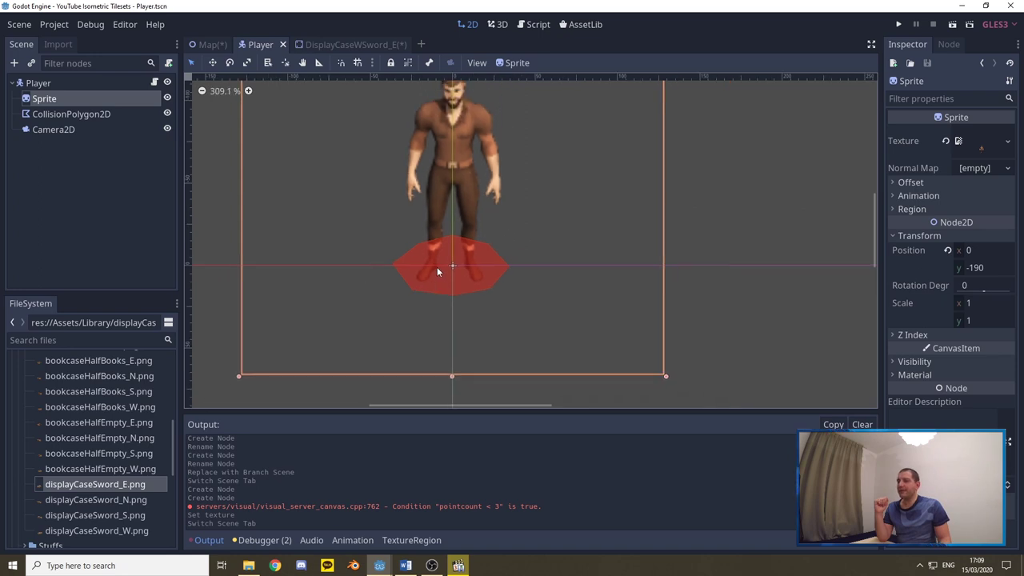
{"action": "scroll", "coordinate": [439, 268], "scroll_direction": "up", "scroll_amount": 4}
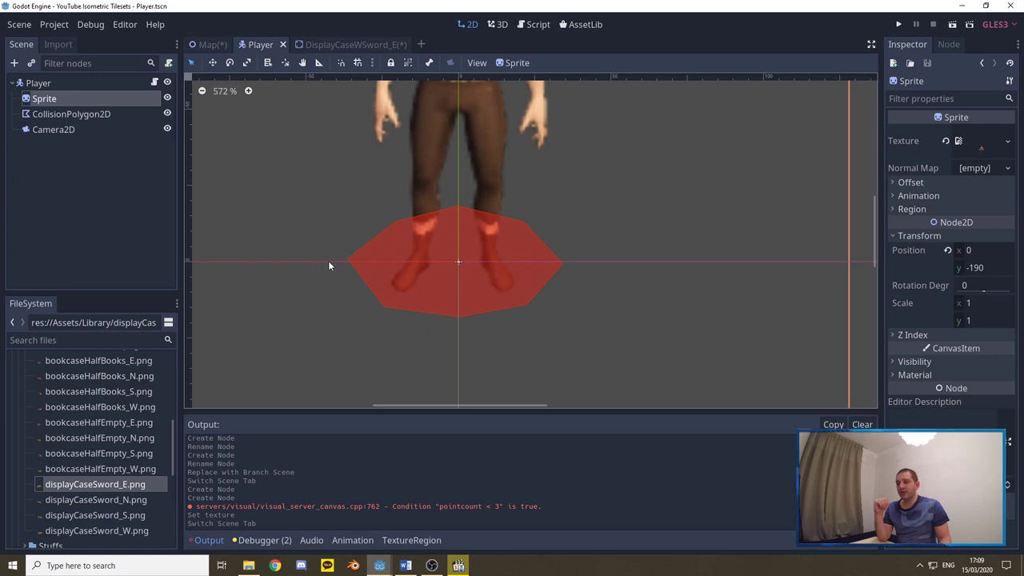
{"action": "scroll", "coordinate": [460, 269], "scroll_direction": "down", "scroll_amount": 6}
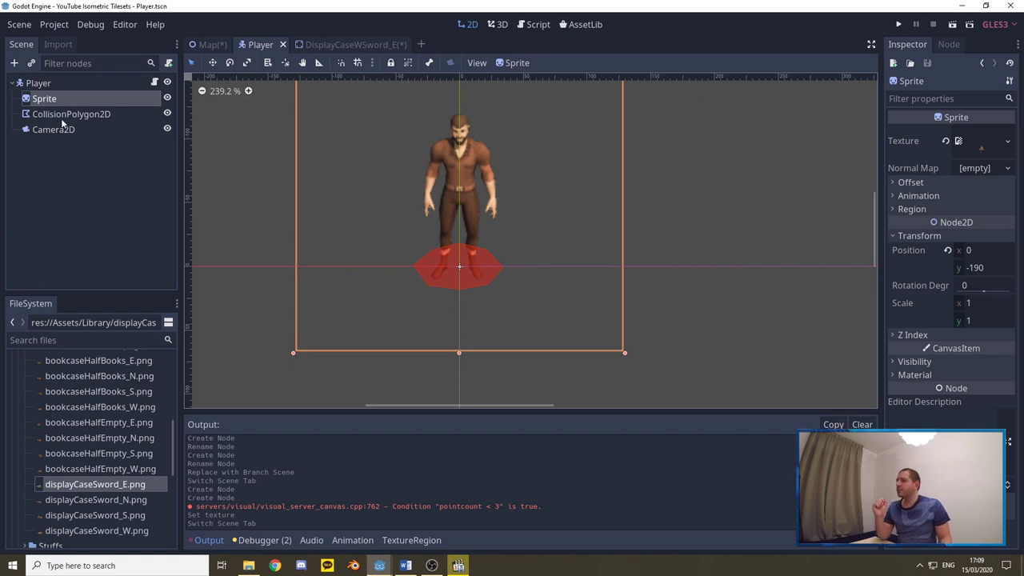
Move the display case sprite up so its base sits on the scene origin, and compare the placement with the Player scene
{"action": "left_click", "coordinate": [341, 45]}
{"action": "scroll", "coordinate": [469, 264], "scroll_direction": "down", "scroll_amount": 2}
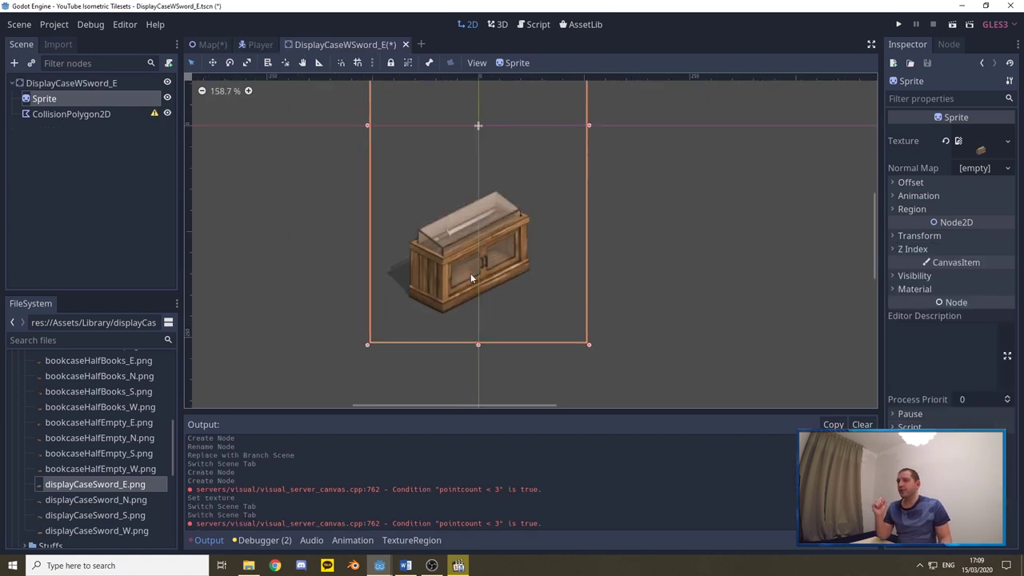
{"action": "left_click_drag", "start_coordinate": [467, 265], "coordinate": [468, 144]}
{"action": "scroll", "coordinate": [526, 359], "scroll_direction": "down", "scroll_amount": 1}
{"action": "scroll", "coordinate": [496, 142], "scroll_direction": "up", "scroll_amount": 7}
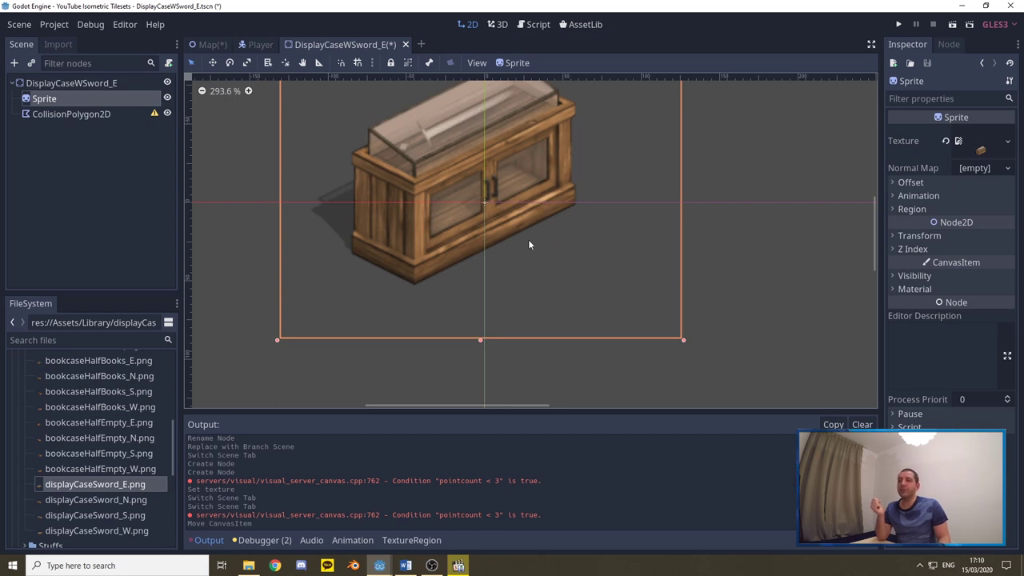
{"action": "left_click", "coordinate": [261, 44]}
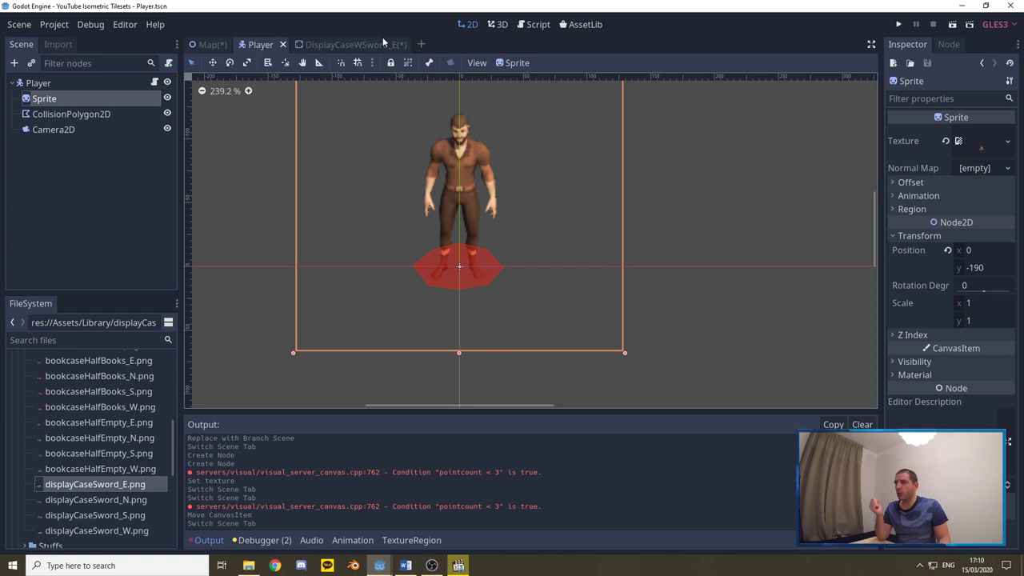
{"action": "left_click", "coordinate": [352, 45]}
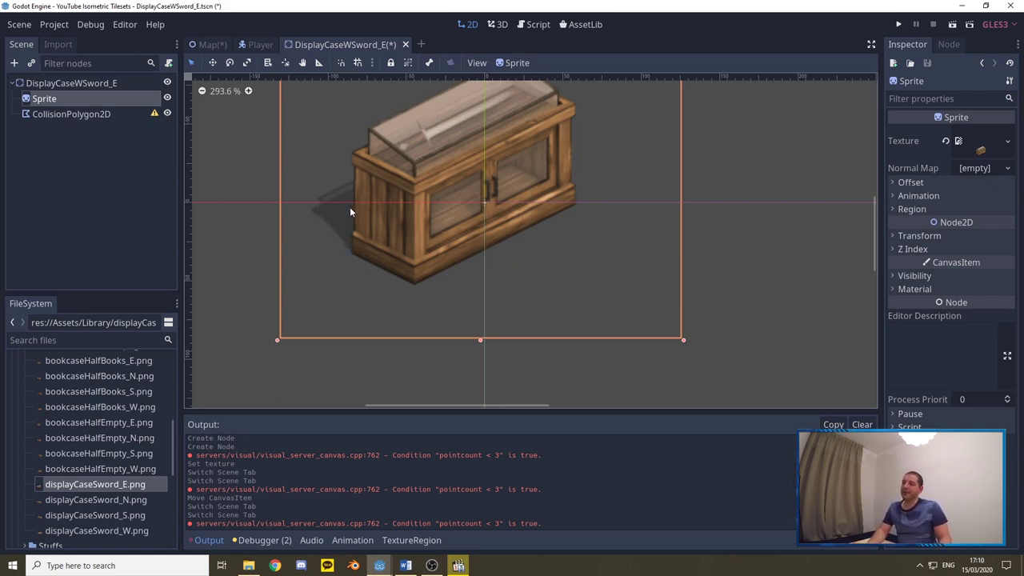
Fine-tune the display case sprite's placement so the origin lies mid-base, at a vertical position of about -171.58
{"action": "left_click_drag", "start_coordinate": [466, 250], "coordinate": [449, 213]}
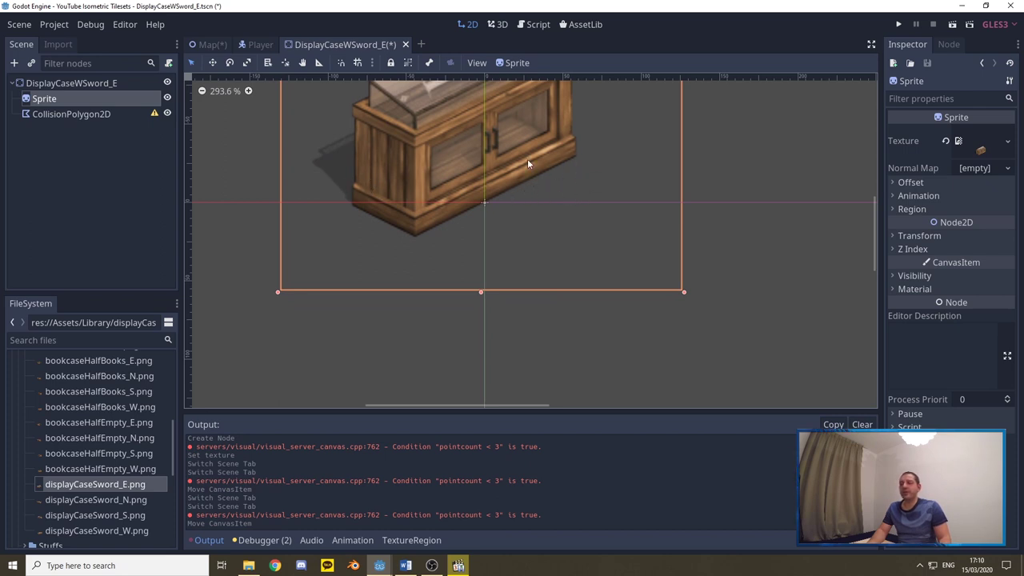
{"action": "left_click_drag", "start_coordinate": [463, 149], "coordinate": [456, 180]}
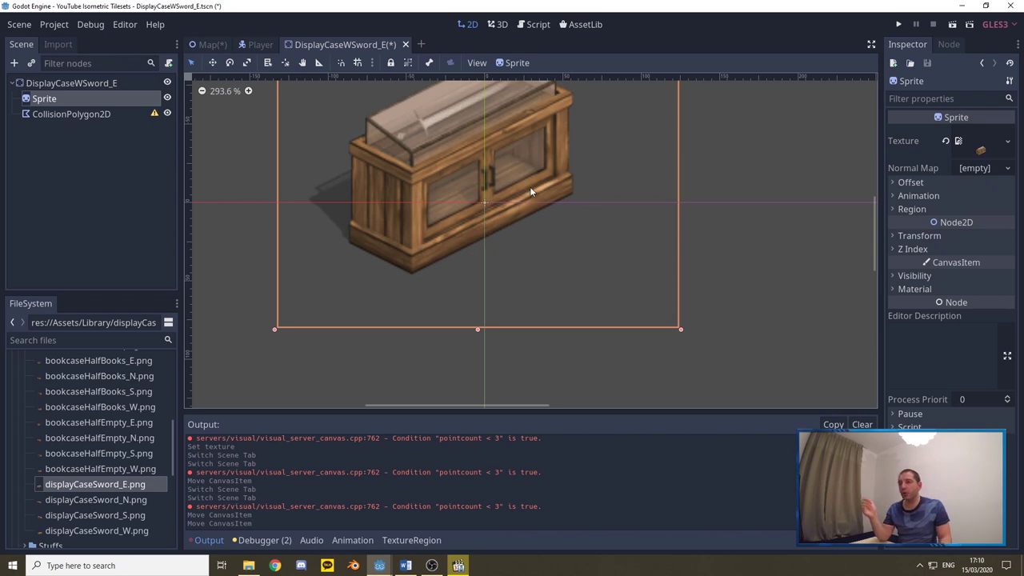
{"action": "left_click_drag", "start_coordinate": [512, 168], "coordinate": [514, 169]}
Set the Sprite's x position to 0 and save the display case scene
{"action": "left_click", "coordinate": [919, 236]}
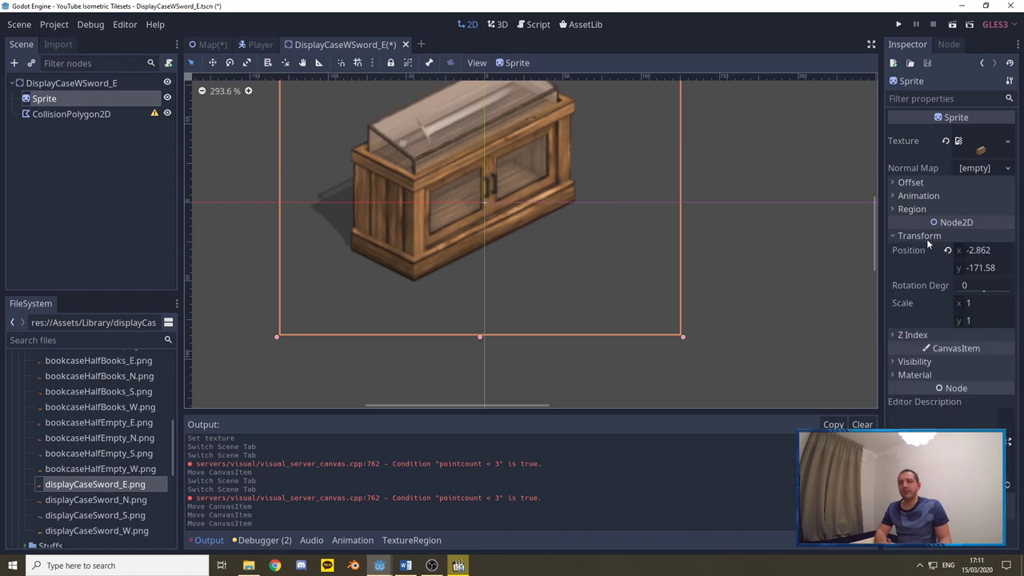
{"action": "left_click", "coordinate": [972, 250]}
{"action": "type", "text": "0"}
{"action": "key", "text": "Return"}
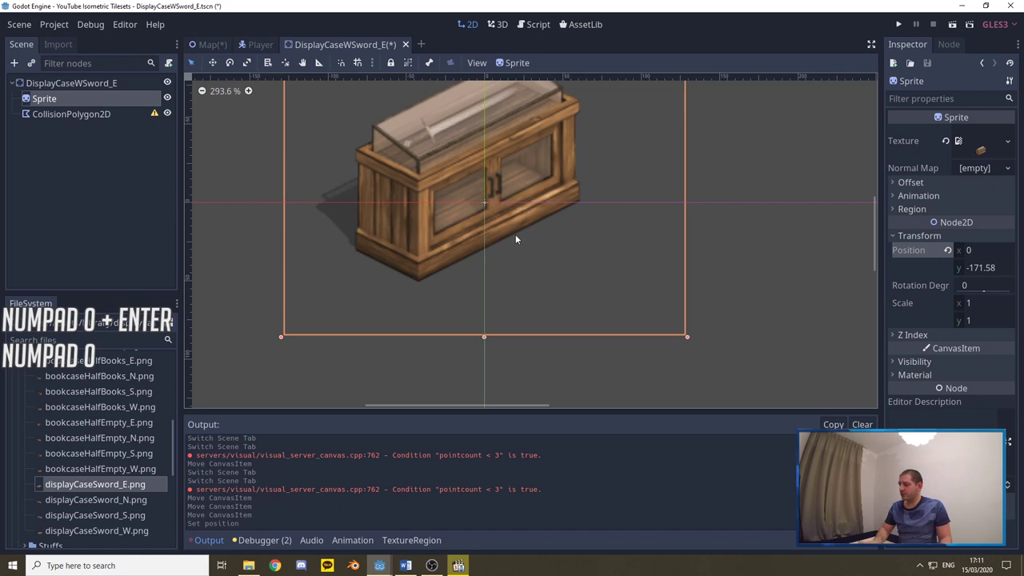
{"action": "key", "text": "ctrl+s"}
Draw a closed four-point collision polygon over the display case's base with the CollisionPolygon2D node and save the scene
{"action": "left_click", "coordinate": [95, 115]}
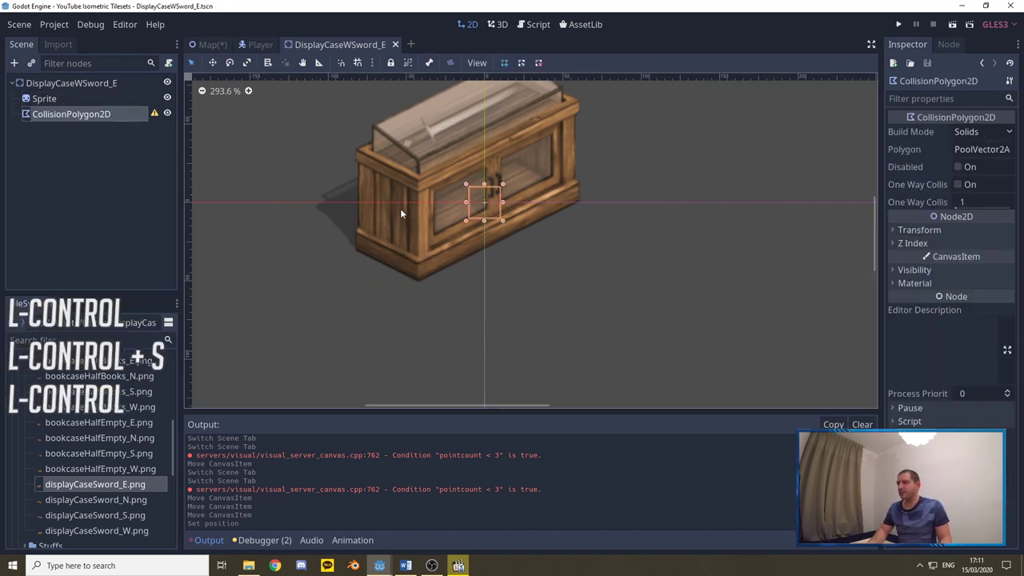
{"action": "left_click", "coordinate": [529, 161]}
{"action": "left_click", "coordinate": [560, 190]}
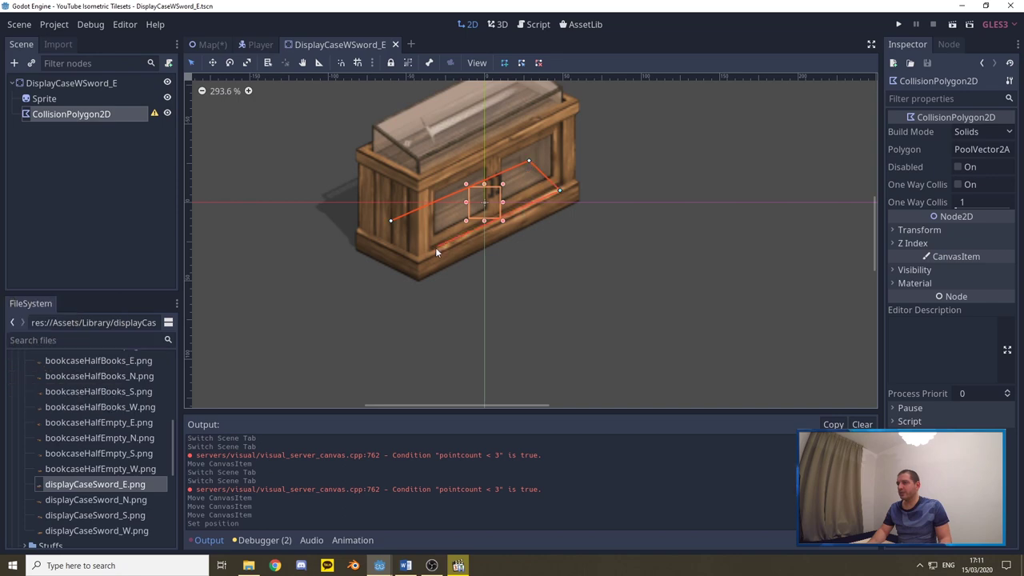
{"action": "left_click", "coordinate": [390, 221]}
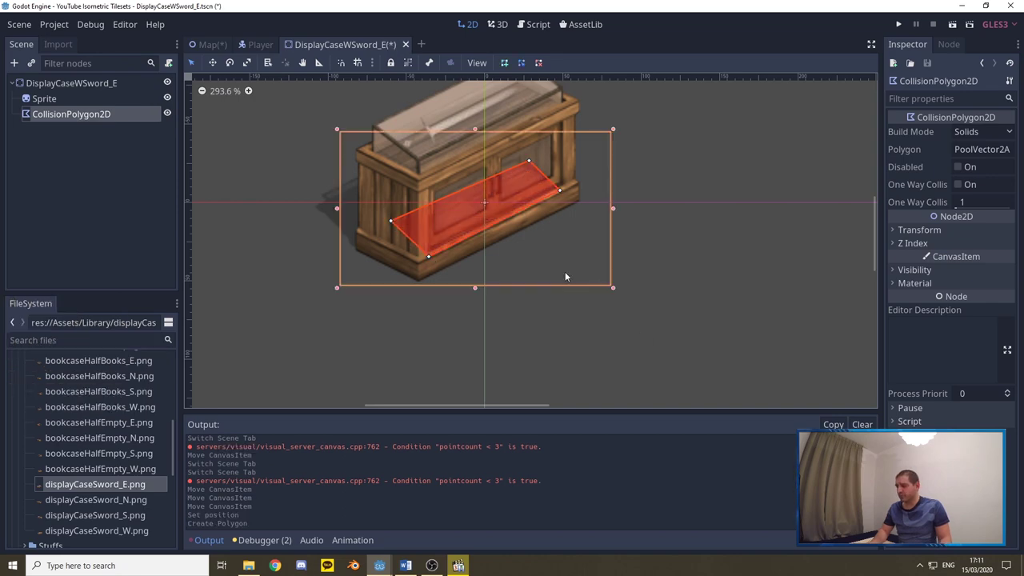
{"action": "key", "text": "ctrl+s"}
Save the Map scene and delete the DisplayCaseWSword_E node under Test
{"action": "left_click", "coordinate": [209, 44]}
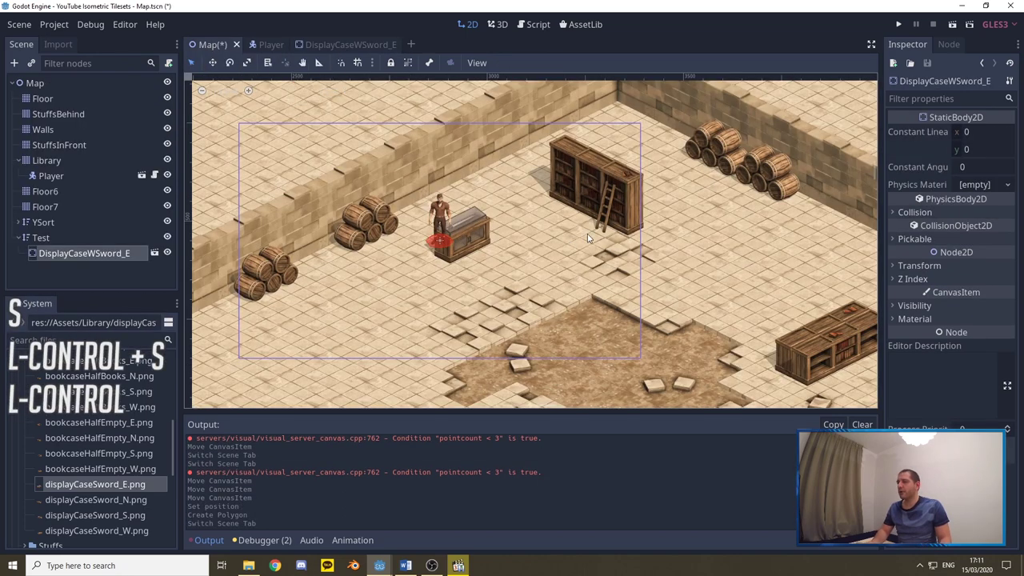
{"action": "key", "text": "ctrl+s"}
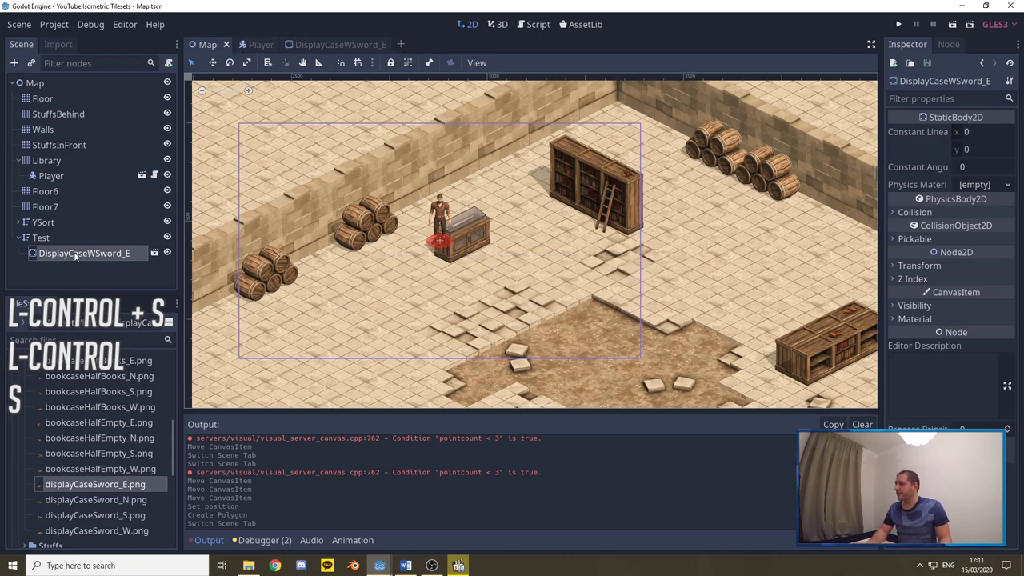
{"action": "scroll", "coordinate": [370, 215], "scroll_direction": "down", "scroll_amount": 8}
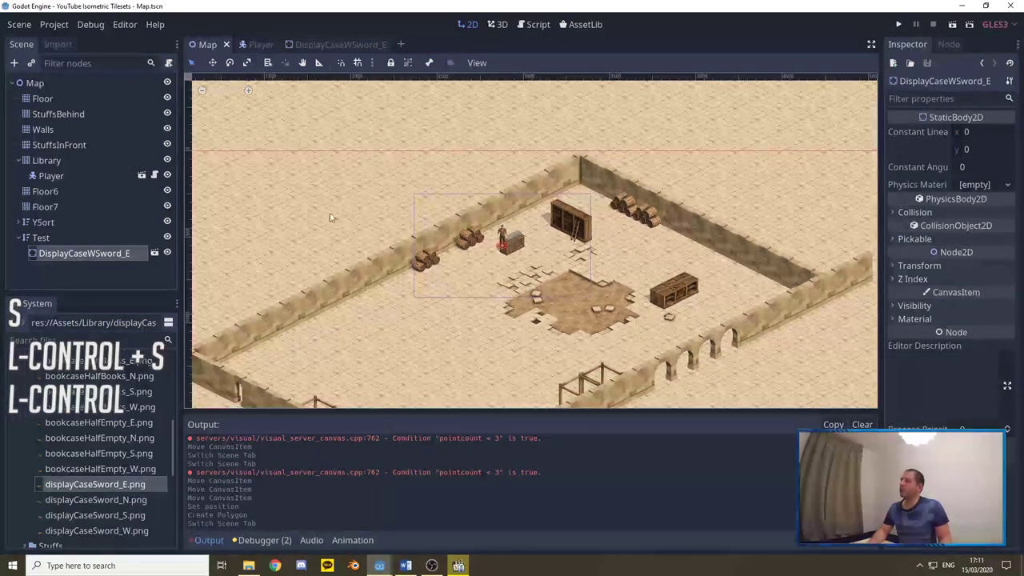
{"action": "scroll", "coordinate": [520, 290], "scroll_direction": "up", "scroll_amount": 3}
{"action": "scroll", "coordinate": [520, 289], "scroll_direction": "up", "scroll_amount": 5}
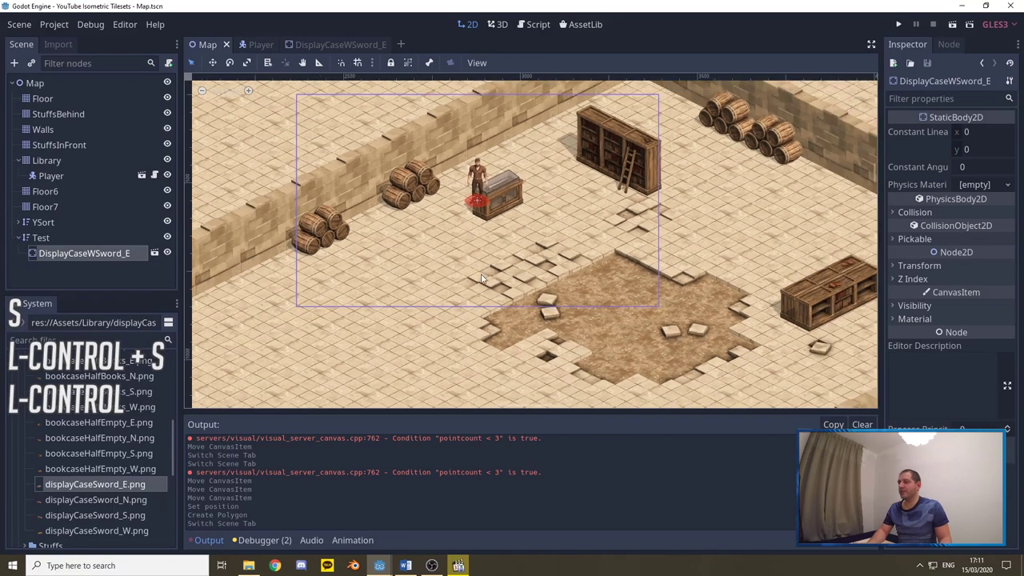
{"action": "left_click", "coordinate": [91, 253]}
{"action": "key", "text": "Delete"}
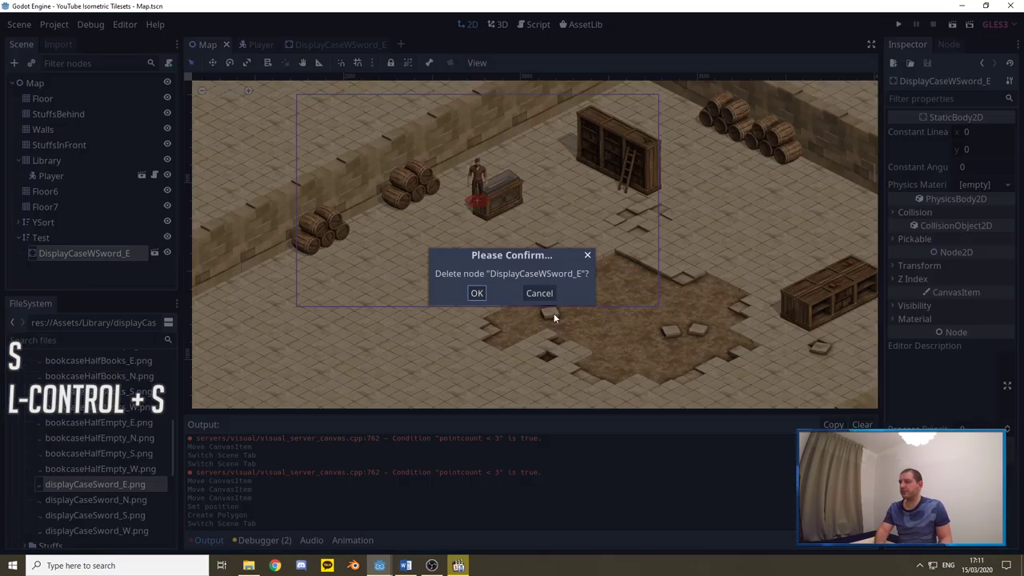
{"action": "left_click", "coordinate": [477, 295]}
Place four instances of DisplayCaseWSword_E.tscn on the open floor below the existing display case and barrels
{"action": "scroll", "coordinate": [64, 439], "scroll_direction": "down", "scroll_amount": 6}
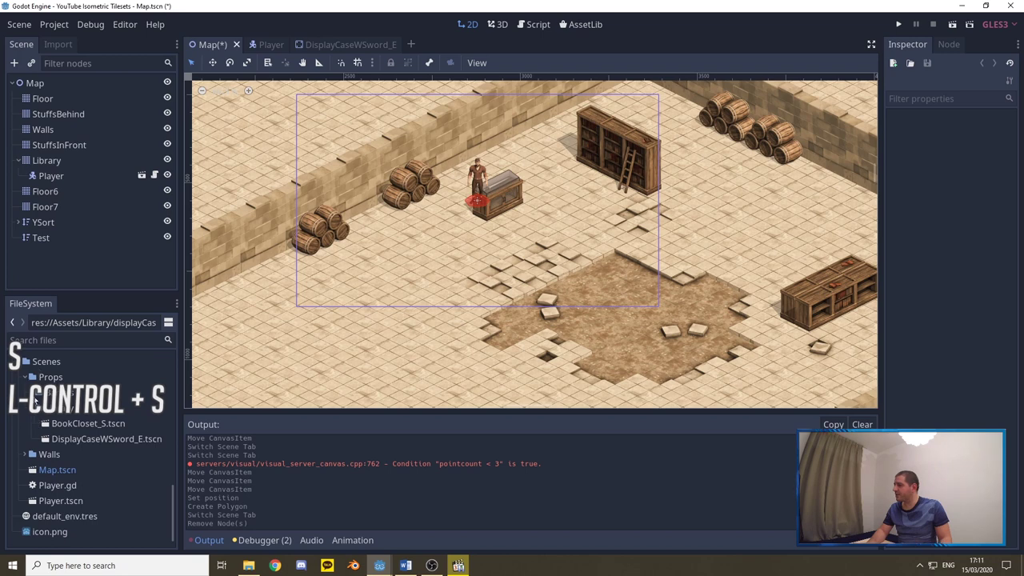
{"action": "left_click", "coordinate": [83, 438]}
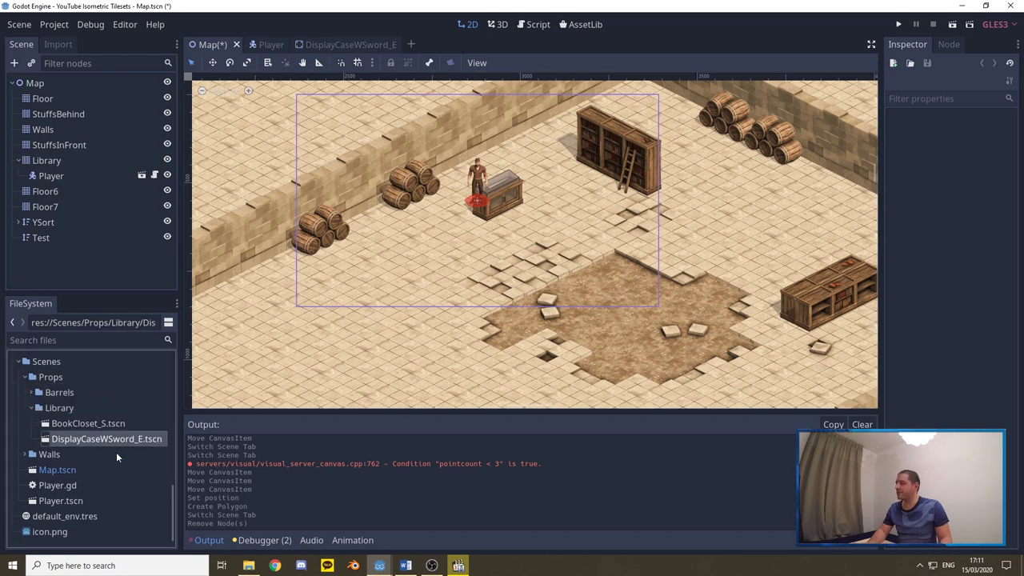
{"action": "left_click_drag", "start_coordinate": [86, 440], "coordinate": [428, 261]}
{"action": "left_click_drag", "start_coordinate": [104, 439], "coordinate": [422, 348]}
{"action": "left_click_drag", "start_coordinate": [100, 444], "coordinate": [328, 305]}
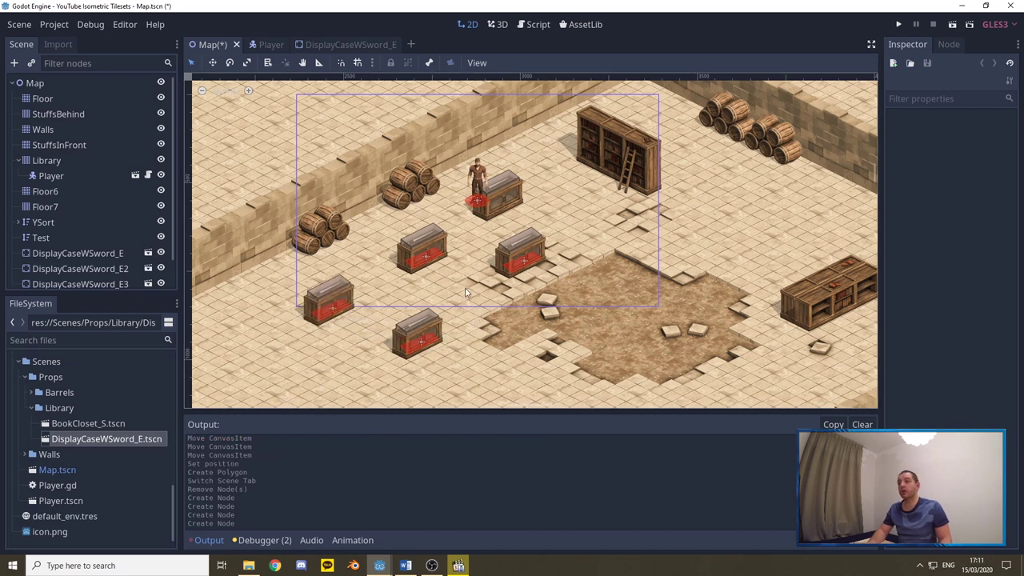
Move the Player between the two upper new display cases and reparent it under the Test node
{"action": "left_click", "coordinate": [44, 178]}
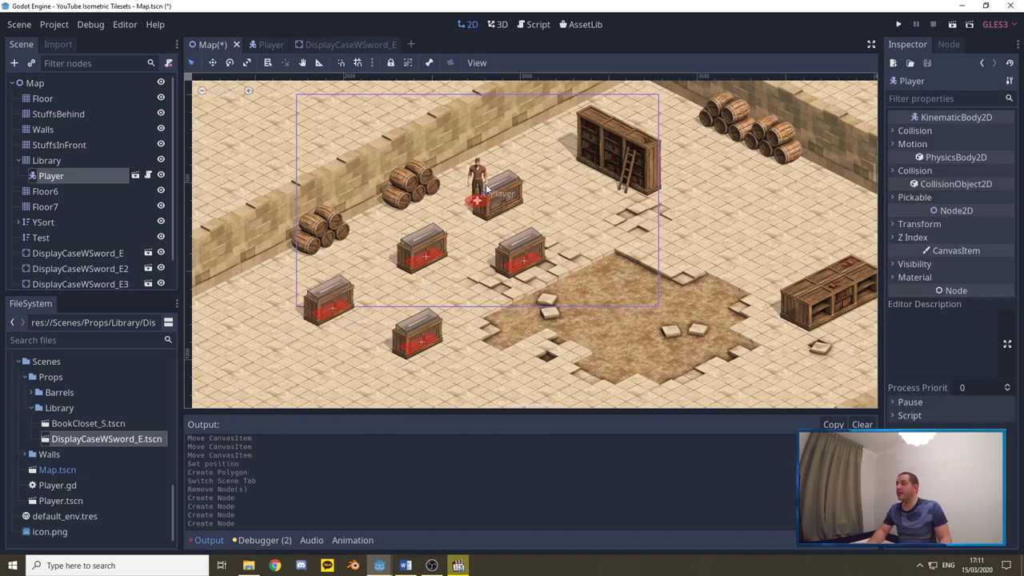
{"action": "left_click_drag", "start_coordinate": [477, 202], "coordinate": [452, 260]}
{"action": "scroll", "coordinate": [56, 167], "scroll_direction": "down", "scroll_amount": 1}
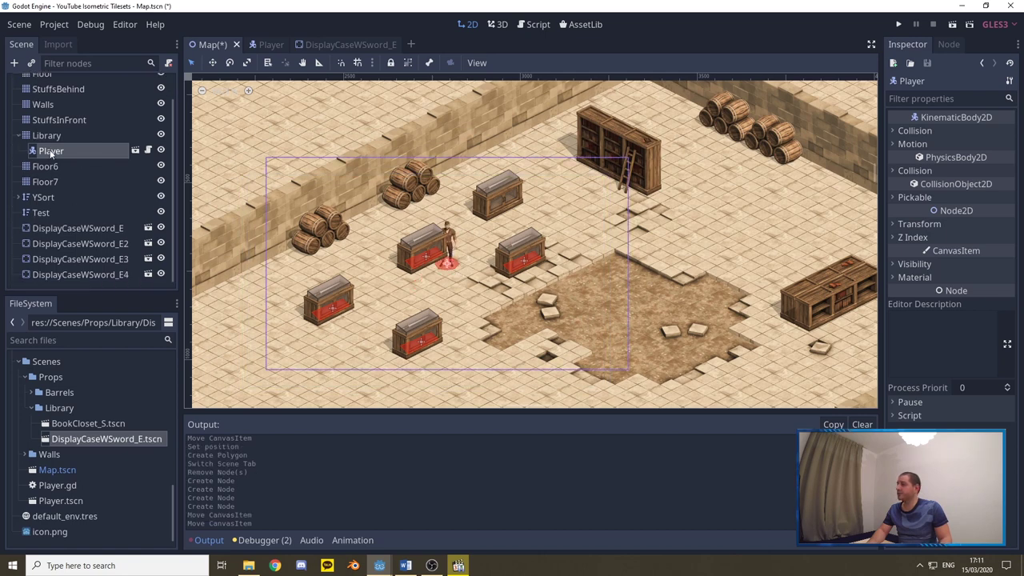
{"action": "left_click_drag", "start_coordinate": [54, 155], "coordinate": [48, 213]}
Reparent the four DisplayCaseWSword_E instances under the Test node alongside the Player
{"action": "left_click", "coordinate": [67, 270], "text": "shift"}
{"action": "left_click_drag", "start_coordinate": [66, 270], "coordinate": [56, 231]}
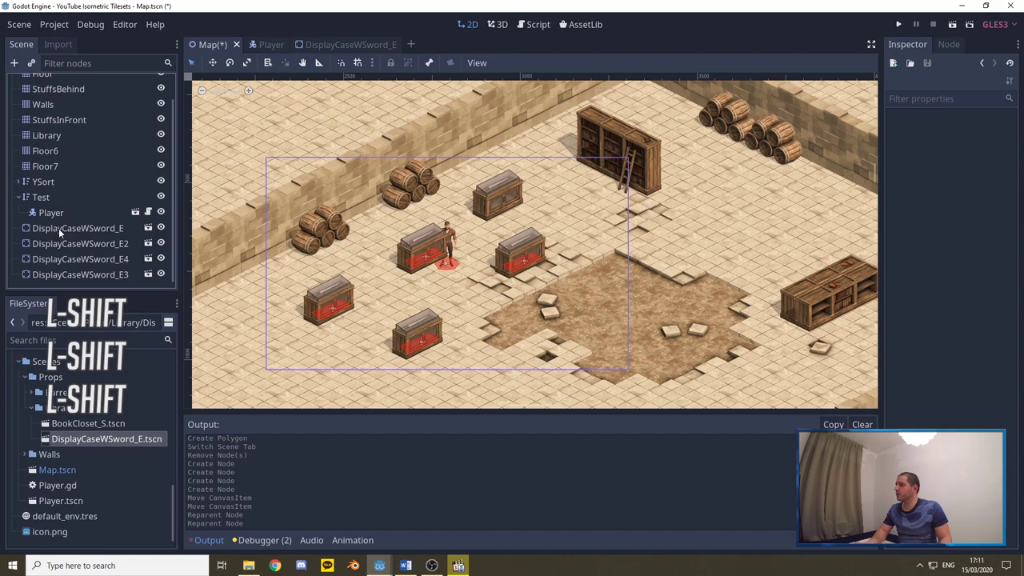
{"action": "left_click", "coordinate": [58, 228]}
{"action": "left_click", "coordinate": [67, 274], "text": "shift"}
{"action": "left_click_drag", "start_coordinate": [67, 274], "coordinate": [44, 198]}
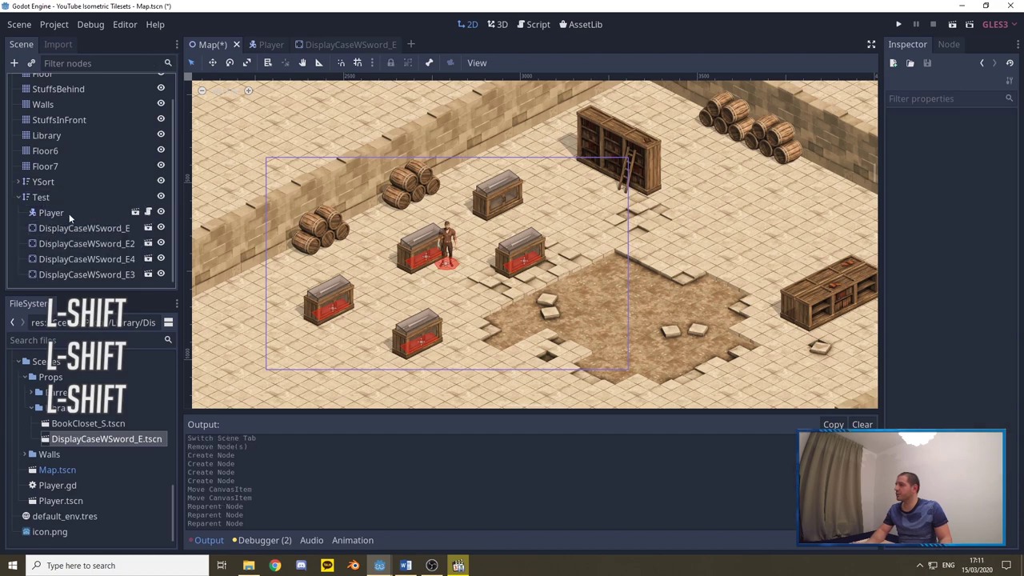
Reposition the Player and nearby display cases to try their Y-sort order, leaving the Player on the floor between the two upper cases
{"action": "left_click_drag", "start_coordinate": [451, 268], "coordinate": [514, 244]}
{"action": "scroll", "coordinate": [416, 240], "scroll_direction": "up", "scroll_amount": 3, "text": "ctrl"}
{"action": "left_click", "coordinate": [445, 230]}
{"action": "left_click", "coordinate": [432, 226]}
{"action": "left_click_drag", "start_coordinate": [413, 307], "coordinate": [437, 226]}
{"action": "left_click_drag", "start_coordinate": [651, 263], "coordinate": [439, 300]}
{"action": "mouse_move", "coordinate": [505, 262]}
{"action": "left_mouse_down"}
{"action": "mouse_move", "coordinate": [446, 258]}
{"action": "mouse_move", "coordinate": [381, 293]}
{"action": "mouse_move", "coordinate": [400, 250]}
{"action": "mouse_move", "coordinate": [477, 242]}
{"action": "mouse_move", "coordinate": [419, 244]}
{"action": "mouse_move", "coordinate": [371, 279]}
{"action": "mouse_move", "coordinate": [427, 244]}
{"action": "mouse_move", "coordinate": [552, 222]}
{"action": "mouse_move", "coordinate": [508, 248]}
{"action": "left_mouse_up"}
{"action": "left_click_drag", "start_coordinate": [433, 294], "coordinate": [662, 248]}
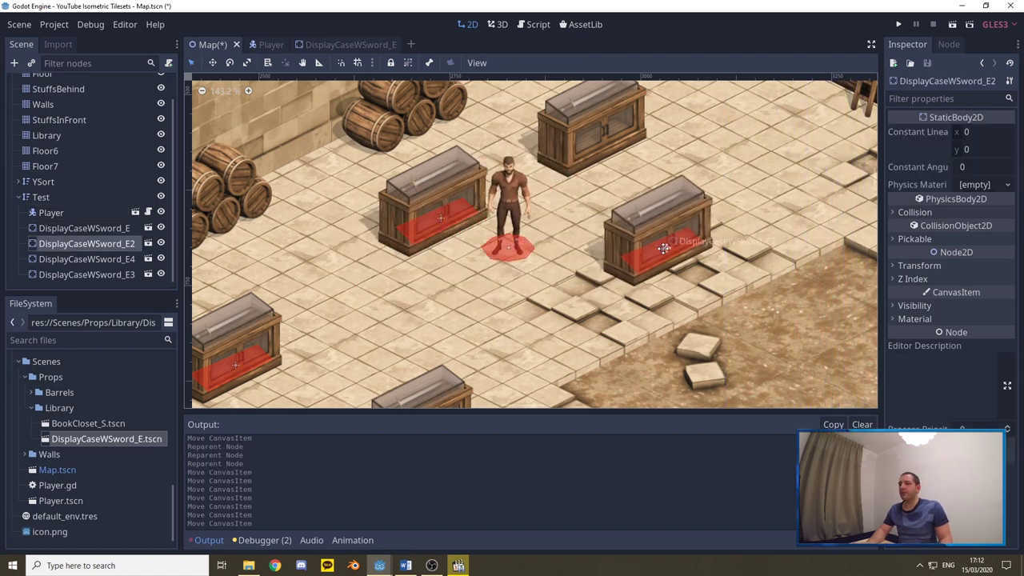
{"action": "left_click", "coordinate": [493, 252]}
{"action": "left_click_drag", "start_coordinate": [494, 252], "coordinate": [497, 283]}
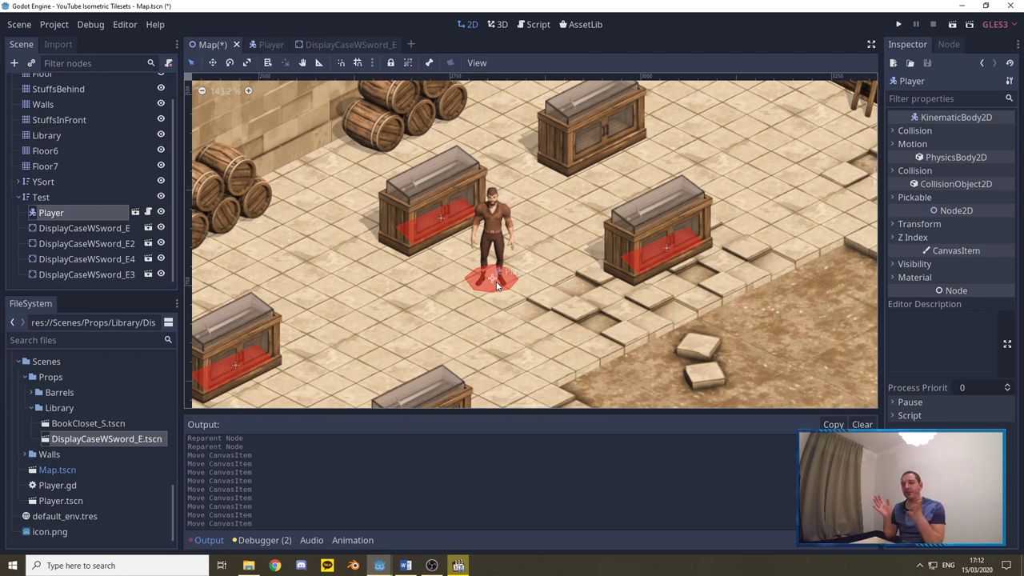
Reshape the collision polygon in the DisplayCaseWSword_E scene by moving its four corners out to the edges of the case's base
{"action": "left_click", "coordinate": [332, 43]}
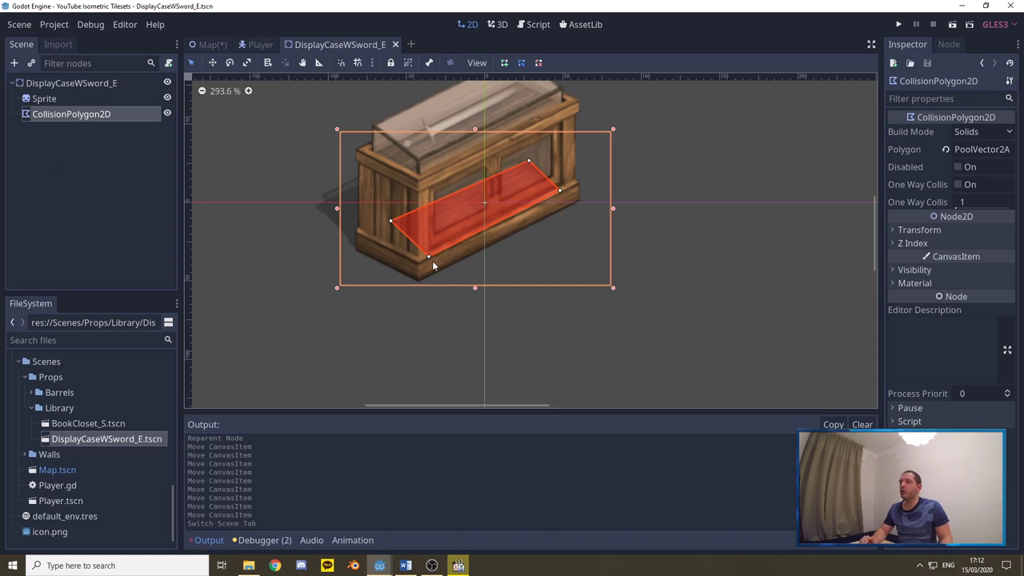
{"action": "left_click_drag", "start_coordinate": [428, 257], "coordinate": [419, 281]}
{"action": "left_click_drag", "start_coordinate": [391, 220], "coordinate": [357, 249]}
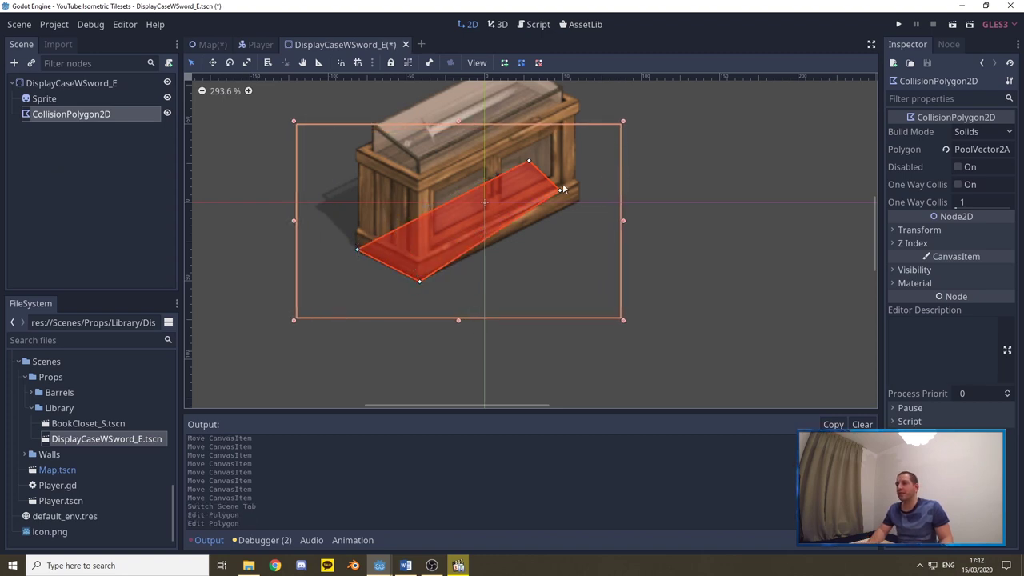
{"action": "left_click_drag", "start_coordinate": [560, 188], "coordinate": [581, 200]}
{"action": "left_click_drag", "start_coordinate": [528, 162], "coordinate": [521, 172]}
{"action": "left_click_drag", "start_coordinate": [520, 174], "coordinate": [520, 171]}
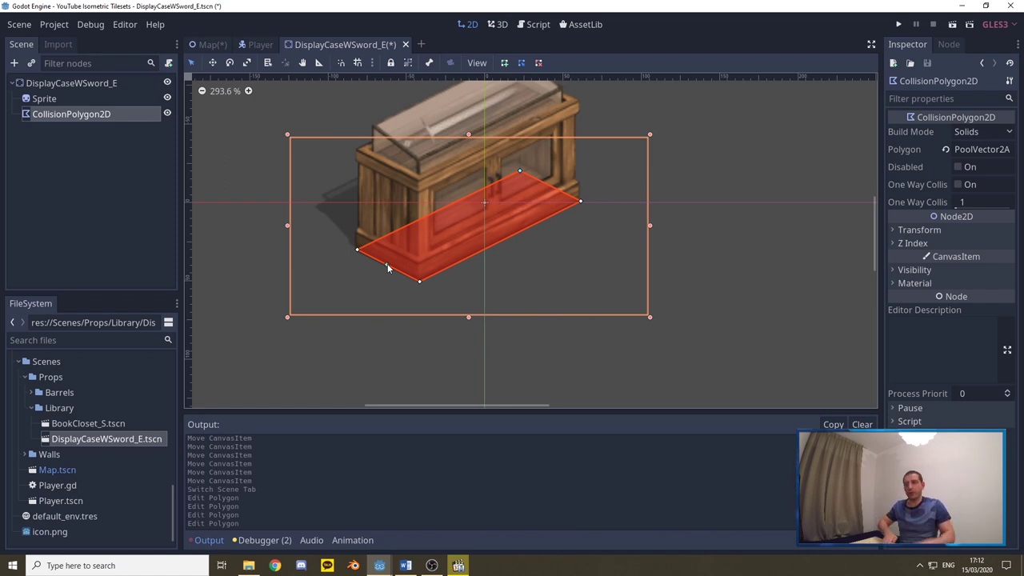
{"action": "mouse_move", "coordinate": [520, 171]}
{"action": "left_mouse_down"}
{"action": "mouse_move", "coordinate": [517, 85]}
{"action": "mouse_move", "coordinate": [519, 171]}
{"action": "left_mouse_up"}
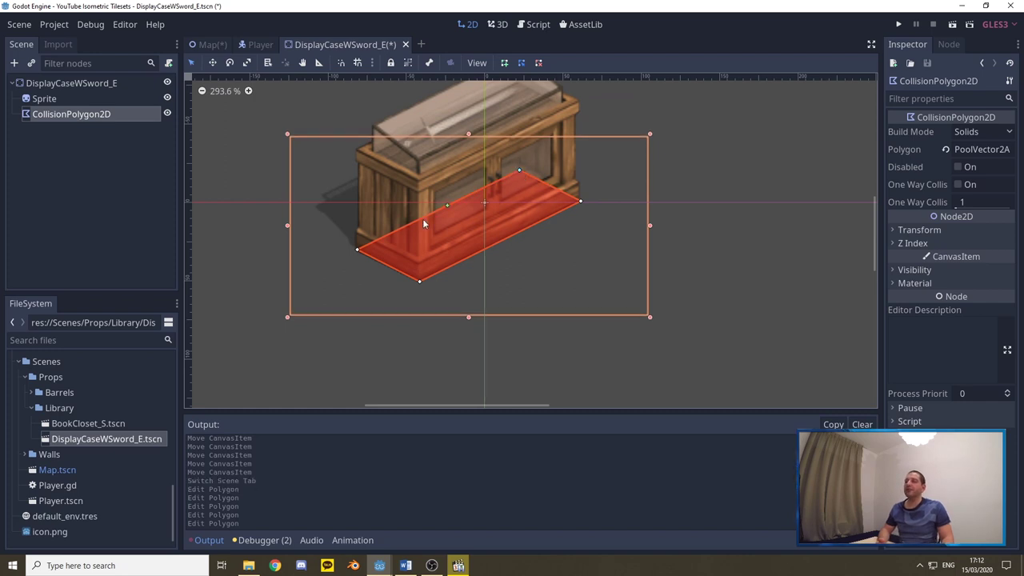
Fine-tune the collision polygon's corners so they sit slightly outside the display case's base
{"action": "scroll", "coordinate": [418, 225], "scroll_direction": "up", "scroll_amount": 4, "text": "ctrl"}
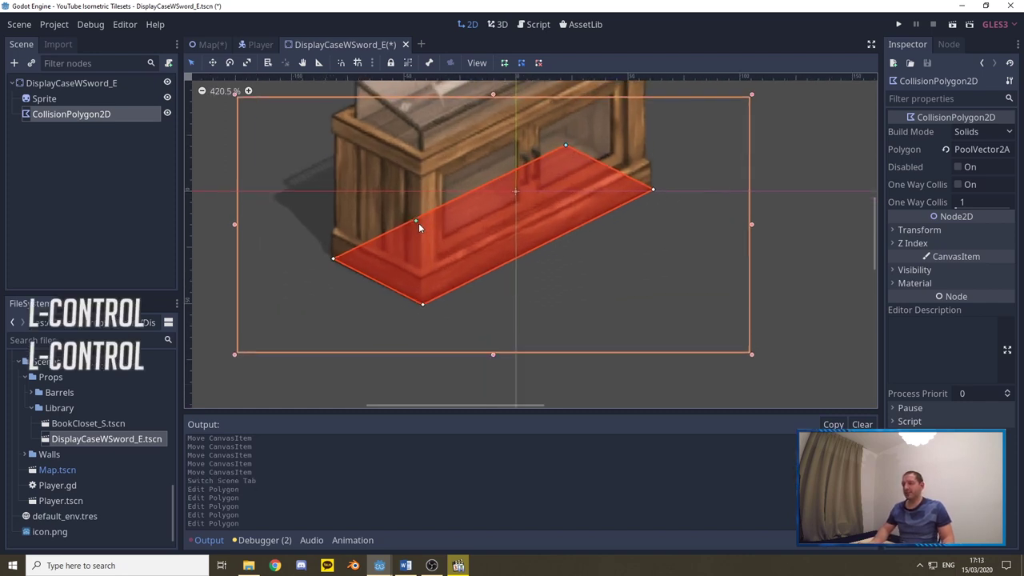
{"action": "left_click_drag", "start_coordinate": [299, 276], "coordinate": [292, 274]}
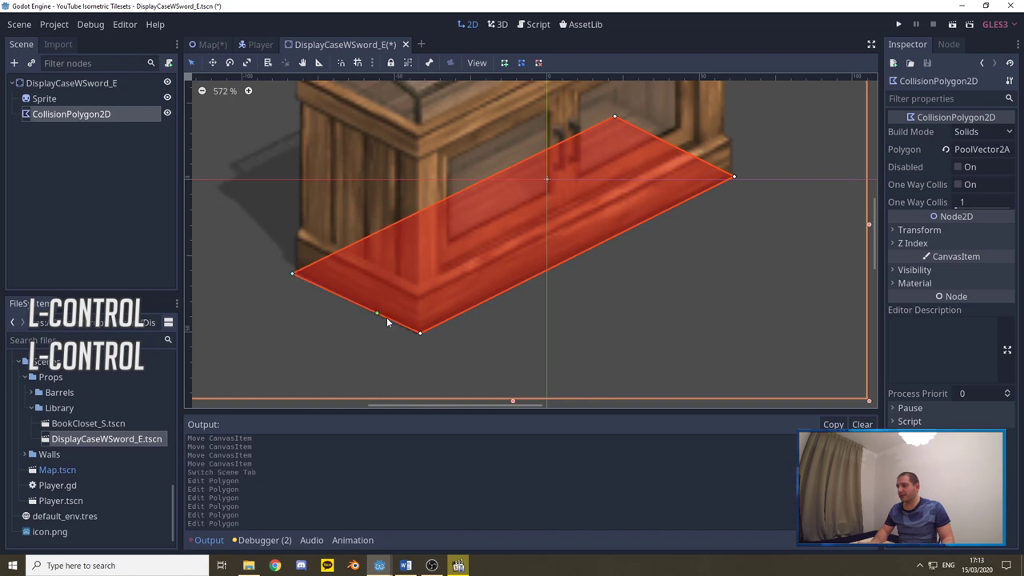
{"action": "left_click_drag", "start_coordinate": [422, 335], "coordinate": [419, 338]}
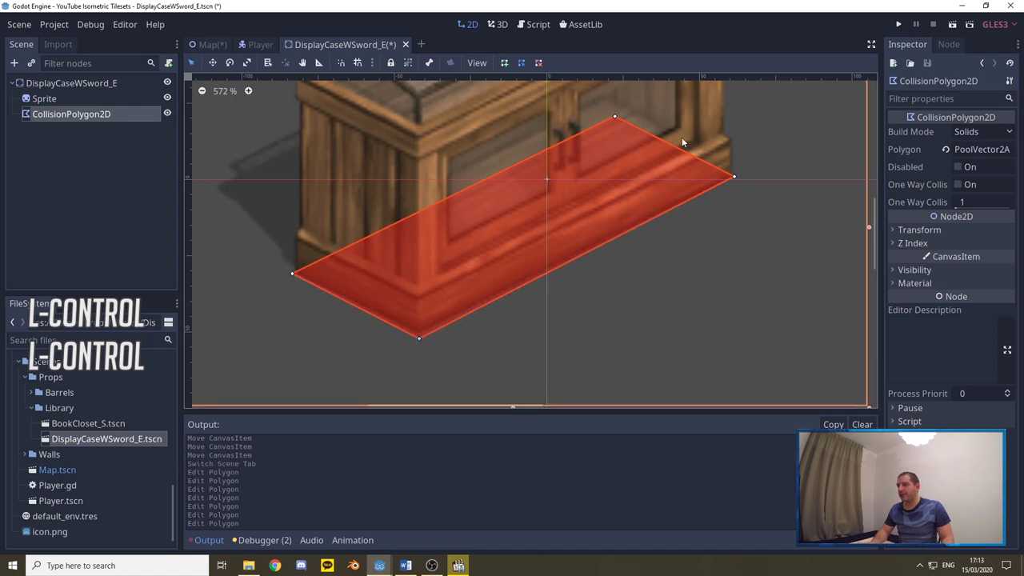
{"action": "left_click_drag", "start_coordinate": [733, 175], "coordinate": [737, 175]}
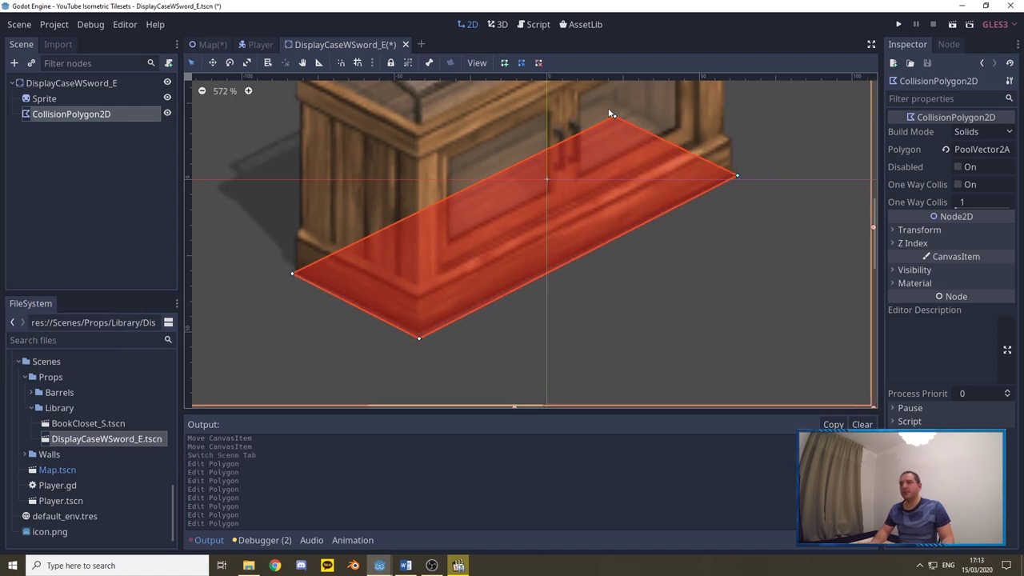
{"action": "scroll", "coordinate": [471, 290], "scroll_direction": "down", "scroll_amount": 10, "text": "ctrl"}
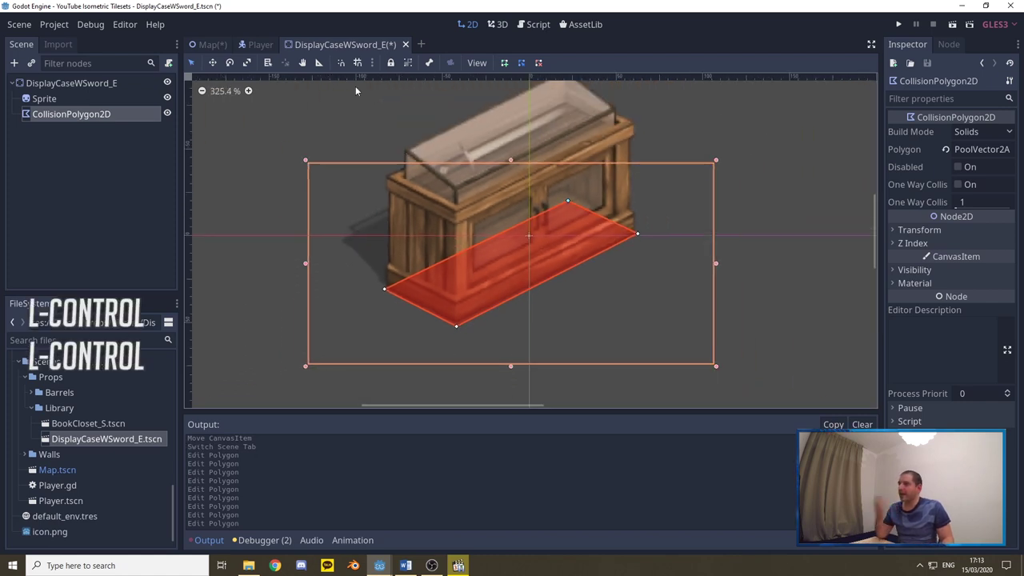
Examine the Player scene's collision polygon around the feet and its position relative to the node origin
{"action": "left_click", "coordinate": [260, 44]}
{"action": "scroll", "coordinate": [467, 267], "scroll_direction": "up", "scroll_amount": 4, "text": "ctrl"}
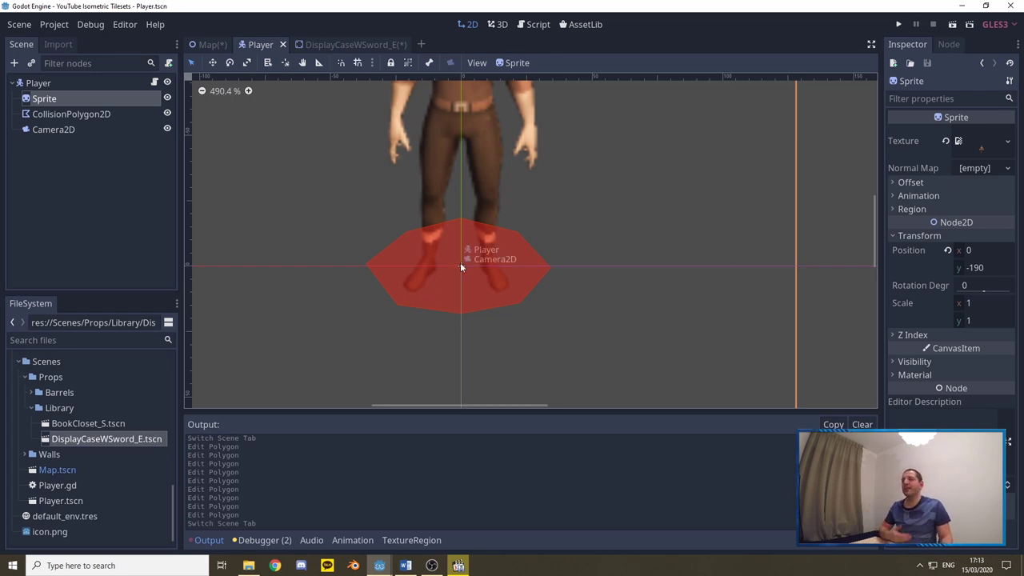
{"action": "left_click", "coordinate": [356, 44]}
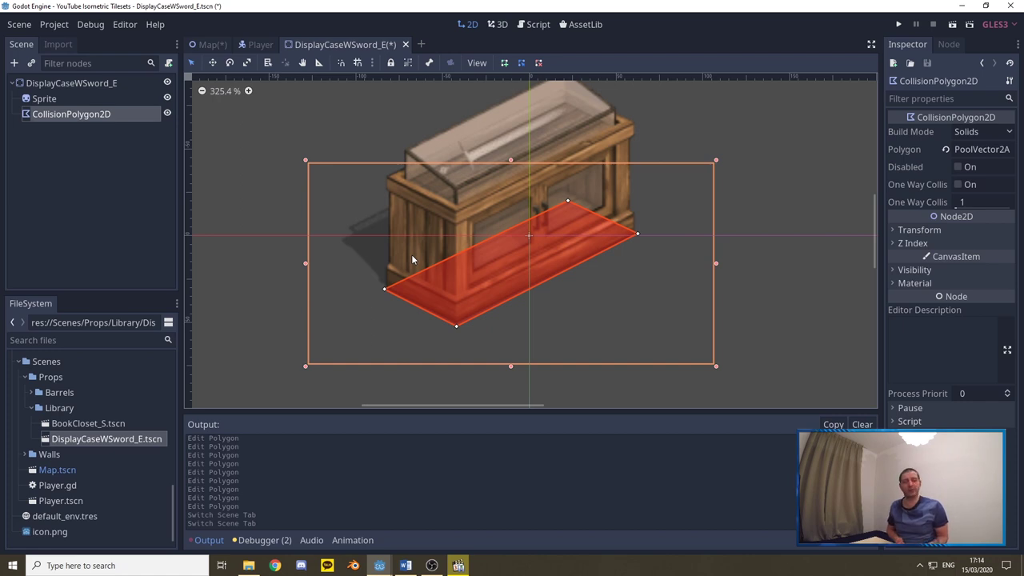
Insert a fifth collision point above the display case's left corner, raise the back corner to match, and save the scene
{"action": "left_click", "coordinate": [412, 274]}
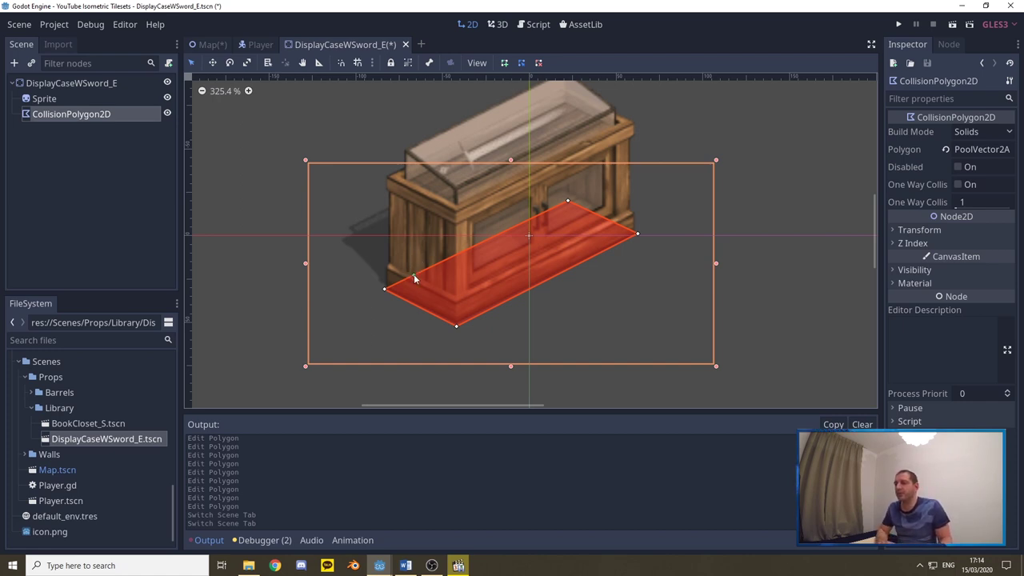
{"action": "left_click_drag", "start_coordinate": [413, 275], "coordinate": [386, 268]}
{"action": "left_click_drag", "start_coordinate": [567, 200], "coordinate": [544, 188]}
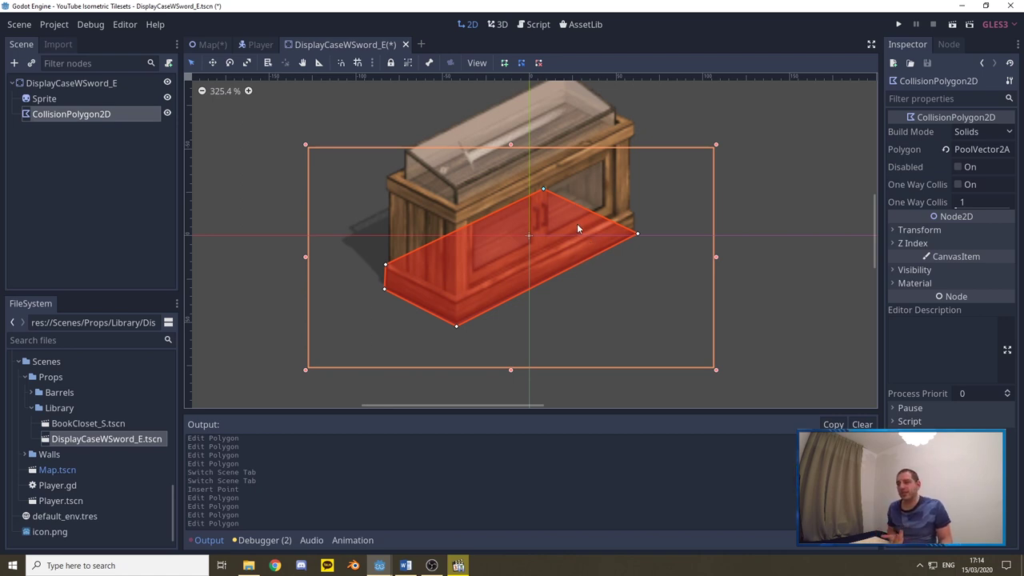
{"action": "left_click", "coordinate": [386, 268]}
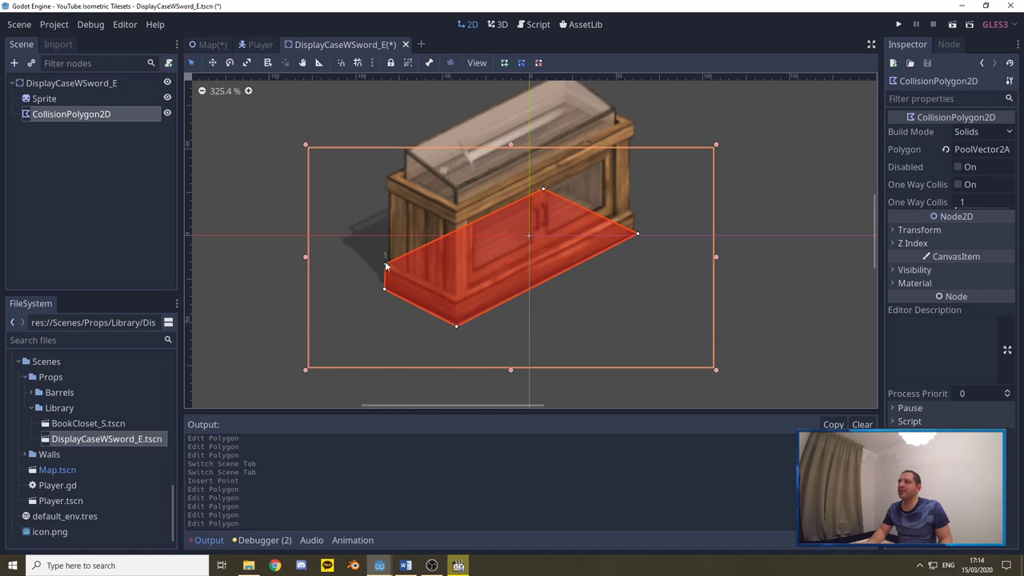
{"action": "left_click", "coordinate": [260, 44]}
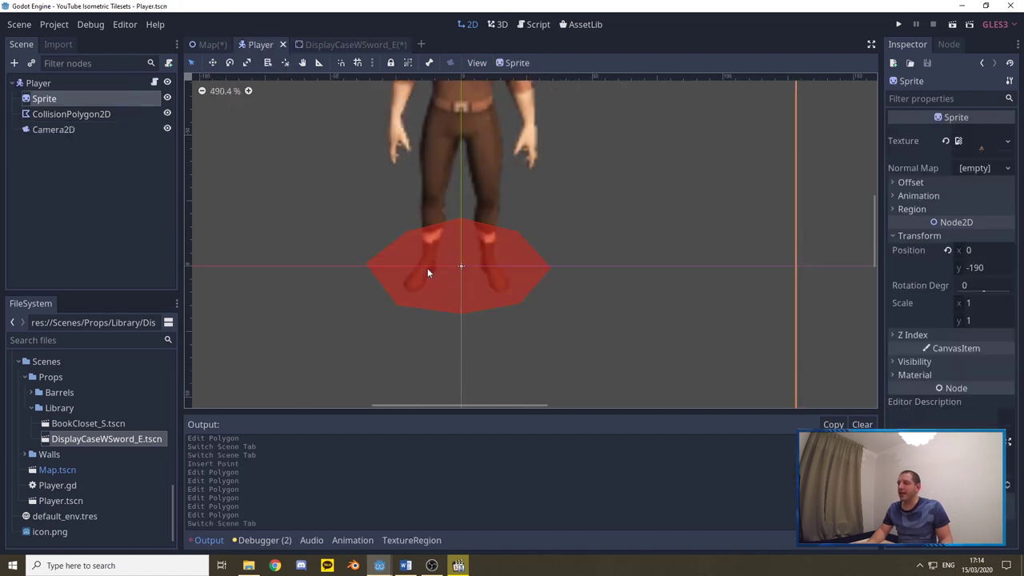
{"action": "left_click", "coordinate": [353, 44]}
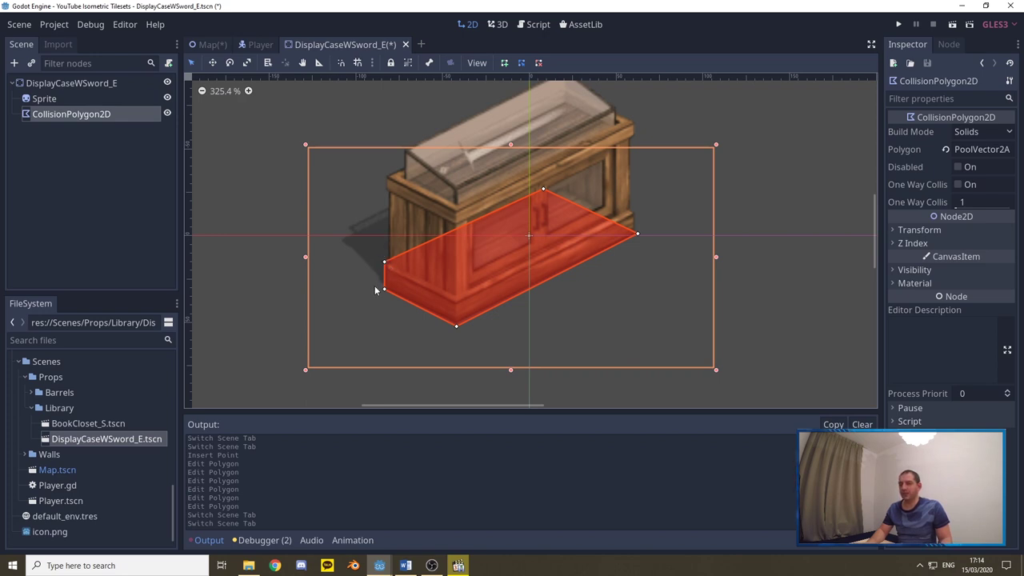
{"action": "key", "text": "ctrl+s"}
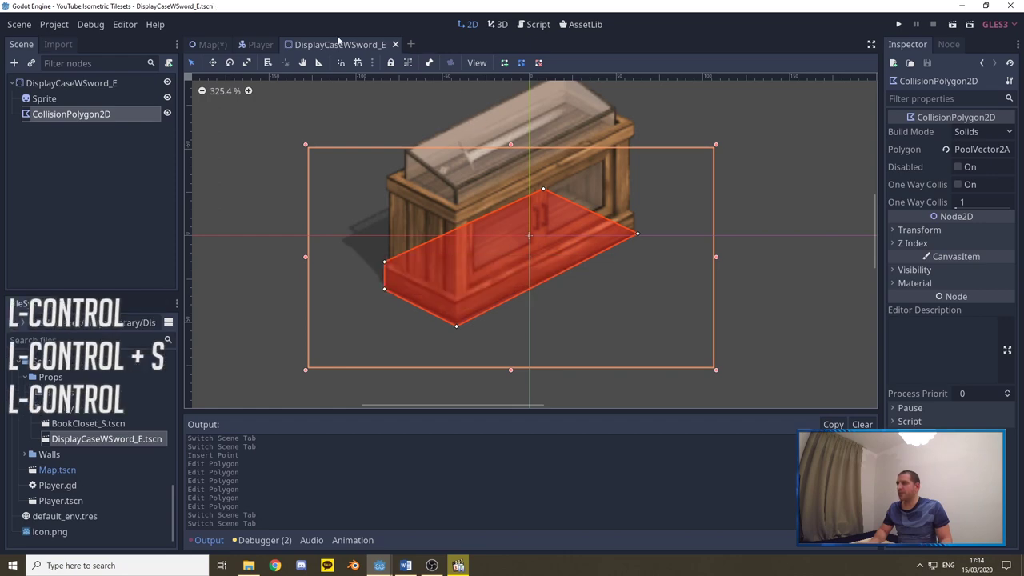
Check the updated collision shape on the display cases in the Map scene against the polygon in the DisplayCaseWSword_E scene
{"action": "left_click", "coordinate": [210, 44]}
{"action": "middle_click_drag", "start_coordinate": [563, 256], "coordinate": [643, 210]}
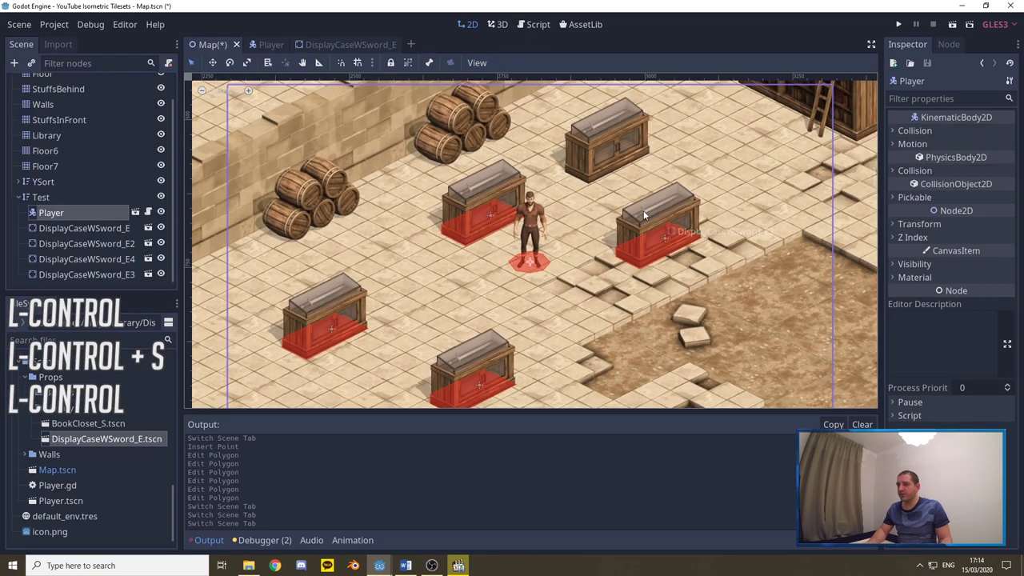
{"action": "middle_click_drag", "start_coordinate": [460, 371], "coordinate": [435, 227]}
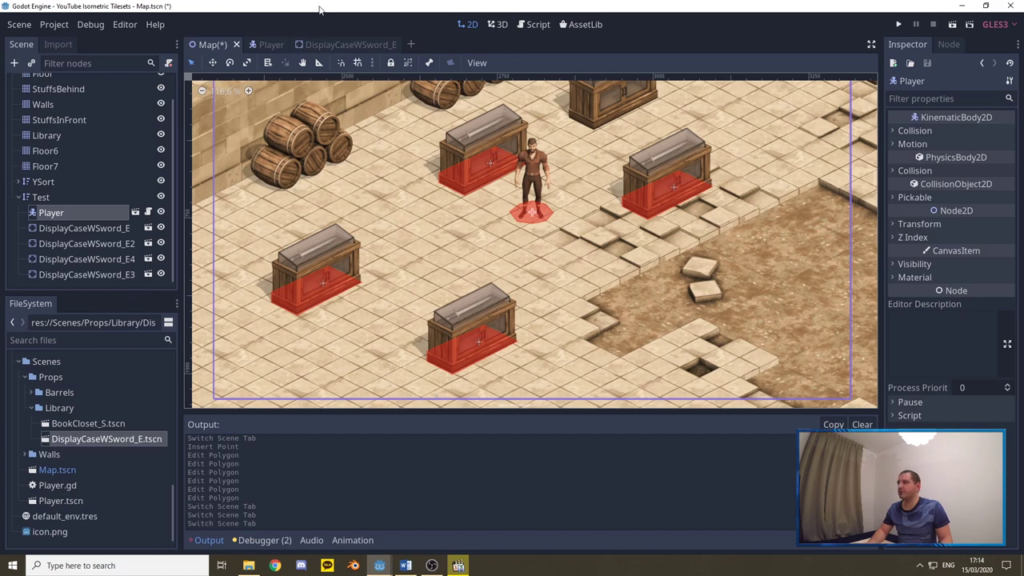
{"action": "left_click", "coordinate": [342, 44]}
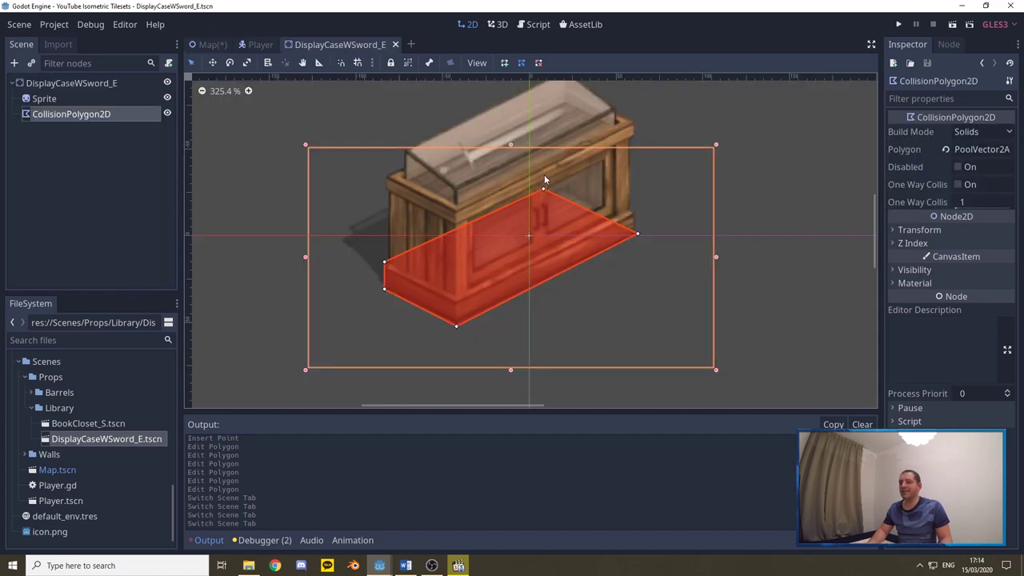
{"action": "left_click", "coordinate": [210, 44]}
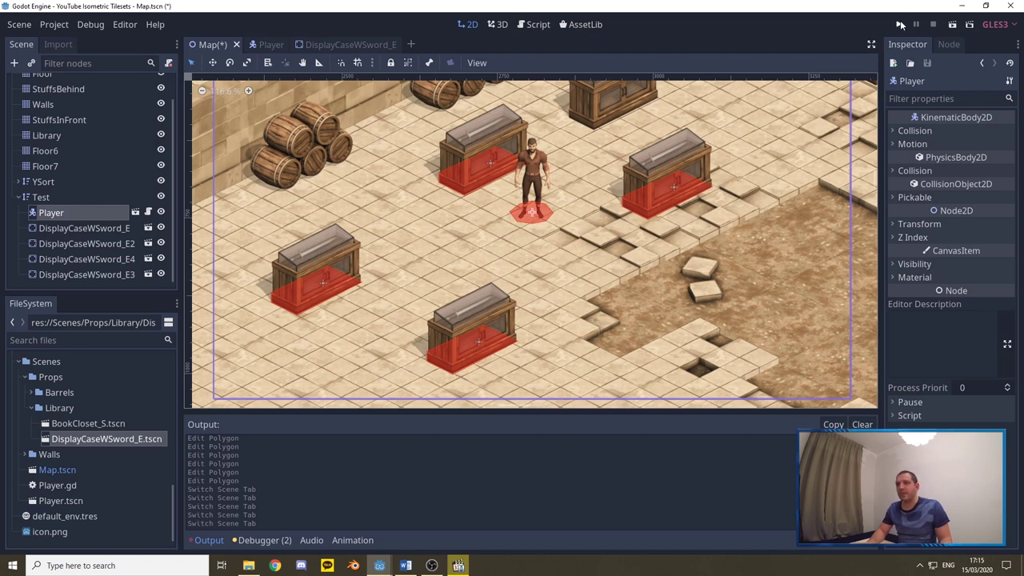
Review the Camera2D node's properties in the Player scene and return to the Map scene
{"action": "left_click", "coordinate": [256, 44]}
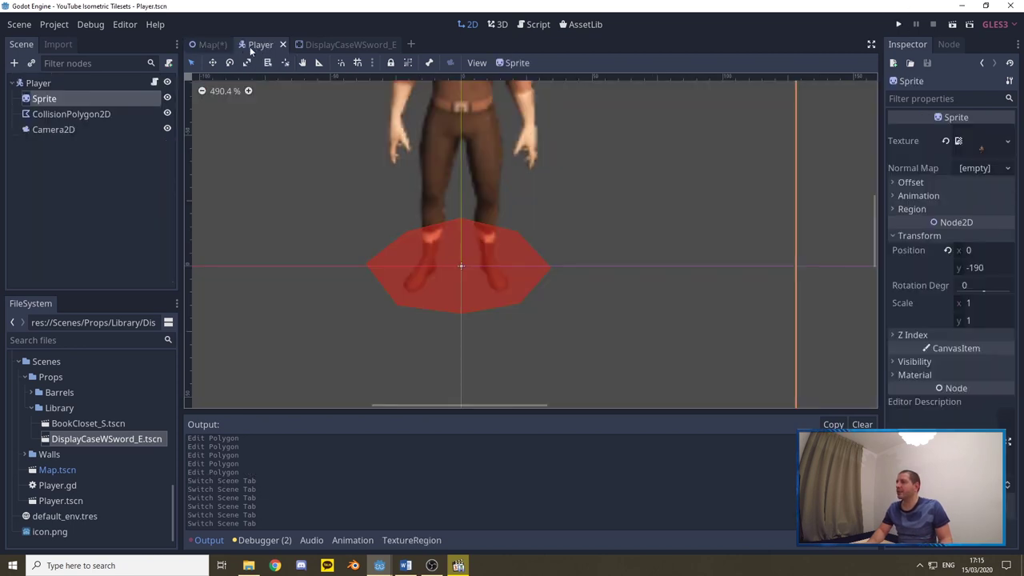
{"action": "left_click", "coordinate": [51, 130]}
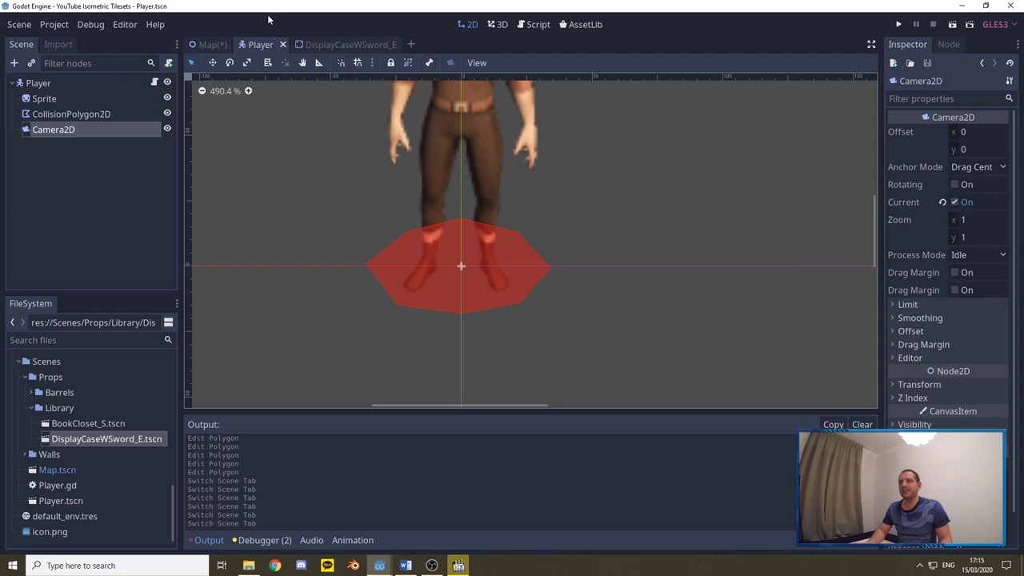
{"action": "left_click", "coordinate": [209, 45]}
Run the project and walk the player along the front of the upper-left display case to test collision and sorting
{"action": "left_click", "coordinate": [899, 25]}
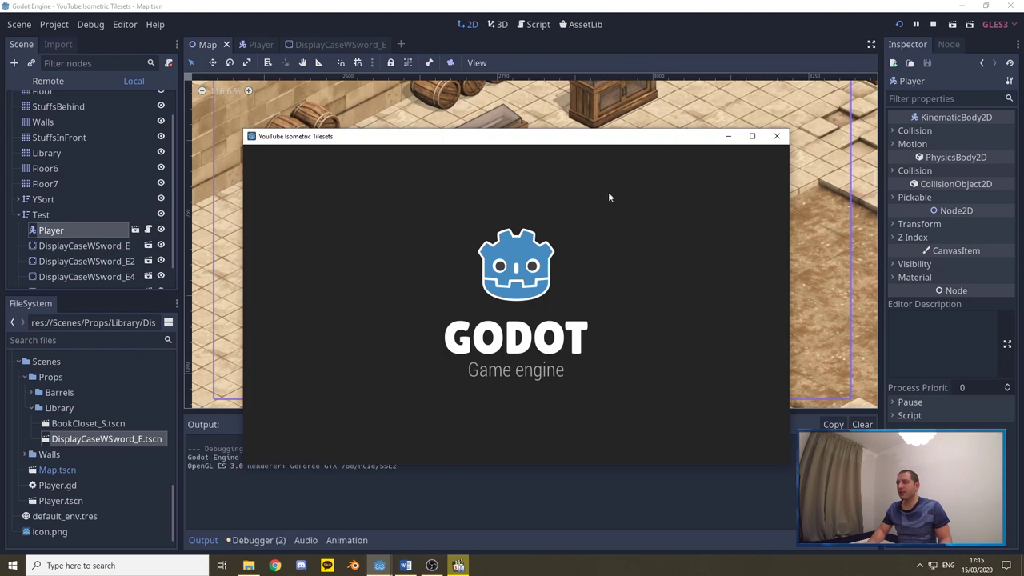
{"action": "key", "text": "Down"}
{"action": "key", "text": "Left"}
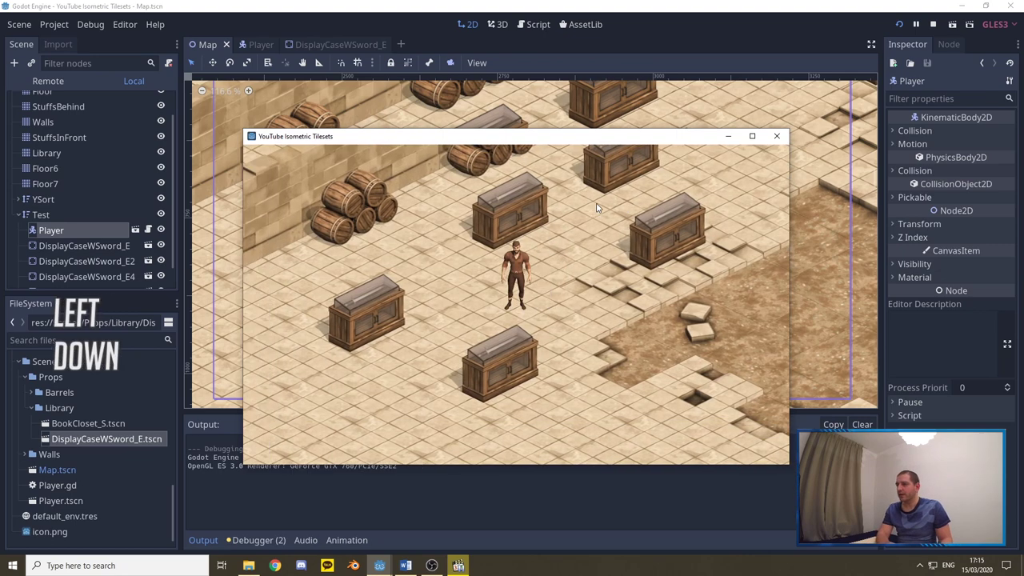
{"action": "key", "text": "Up"}
{"action": "key", "text": "Left"}
{"action": "key", "text": "Up"}
{"action": "key", "text": "Left"}
{"action": "key", "text": "Down"}
{"action": "key", "text": "Up"}
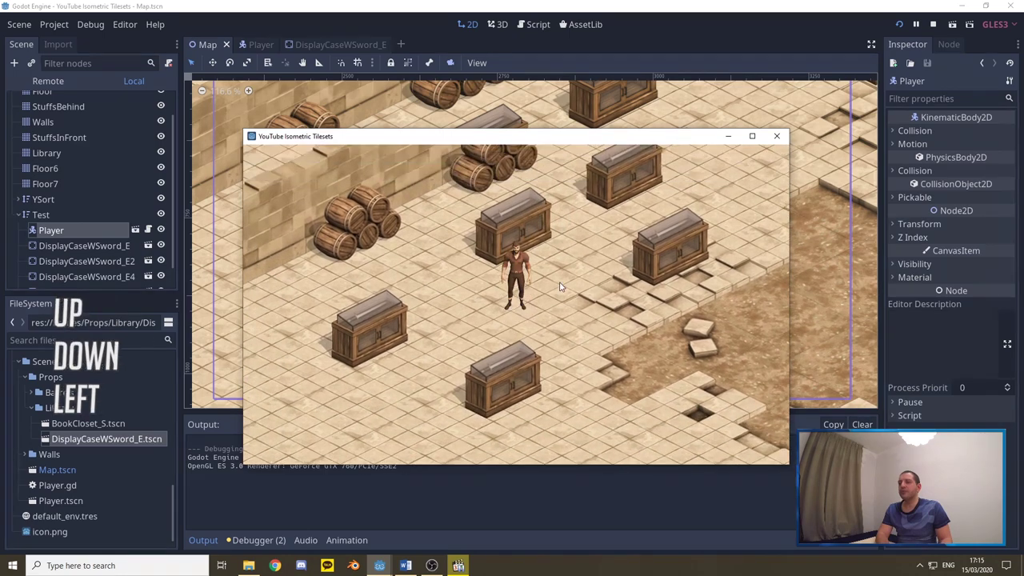
{"action": "key", "text": "Up"}
{"action": "key", "text": "Down"}
{"action": "key", "text": "Left"}
{"action": "key", "text": "Down"}
{"action": "key", "text": "Up"}
{"action": "key", "text": "Down"}
{"action": "key", "text": "Left"}
{"action": "key", "text": "Down"}
{"action": "key", "text": "Up"}
{"action": "key", "text": "Left"}
{"action": "key", "text": "Down"}
{"action": "key", "text": "Left"}
{"action": "key", "text": "Up"}
{"action": "key", "text": "Left"}
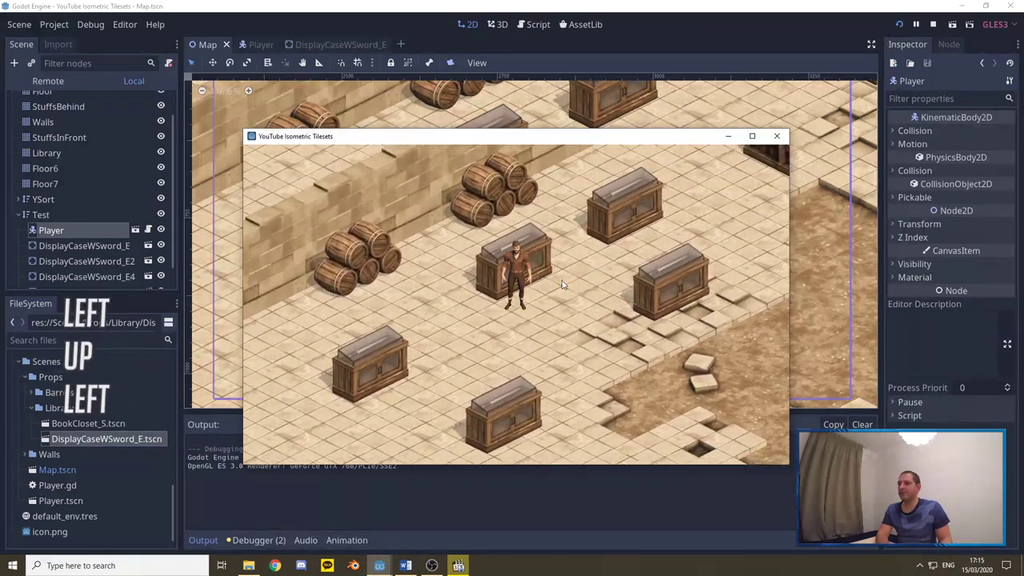
Walk the player around behind the upper-left display case, along its left side and back to its front to test sorting
{"action": "key", "text": "Up"}
{"action": "key", "text": "Right"}
{"action": "key", "text": "Left"}
{"action": "key", "text": "Down"}
{"action": "key", "text": "Right"}
{"action": "key", "text": "Down"}
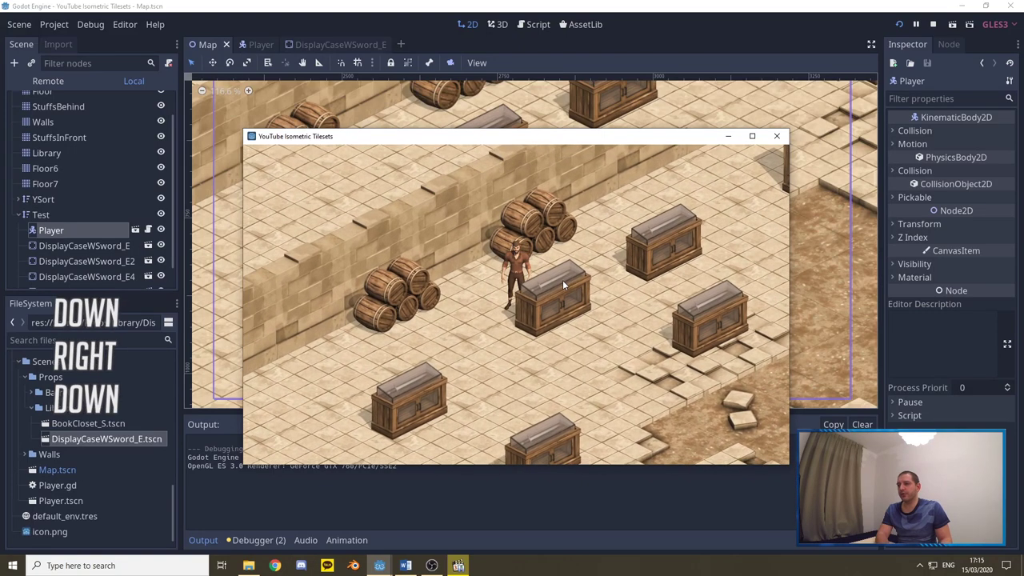
{"action": "key", "text": "Right"}
{"action": "key", "text": "Down"}
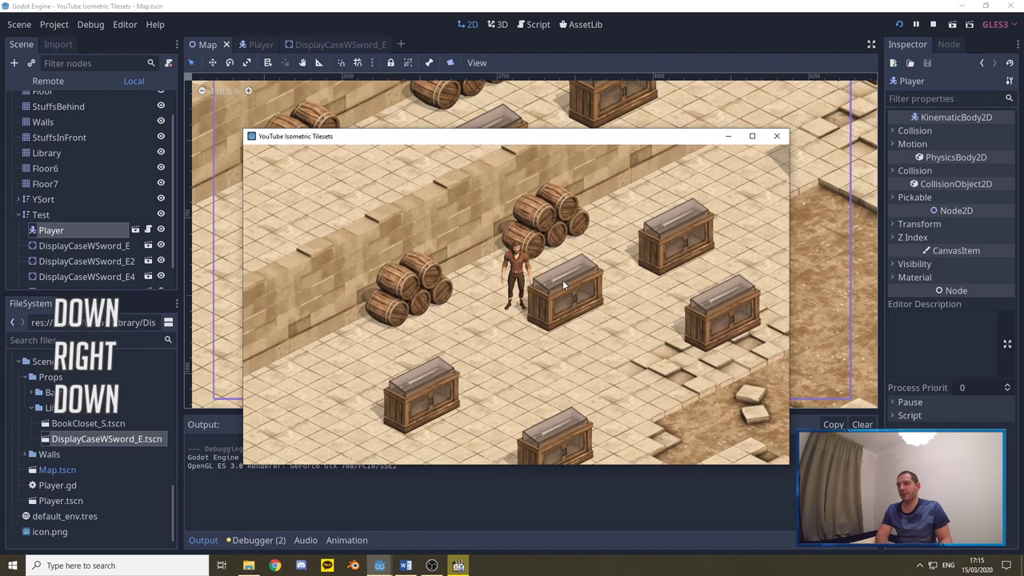
{"action": "key", "text": "Down"}
{"action": "key", "text": "Right"}
{"action": "key", "text": "Down"}
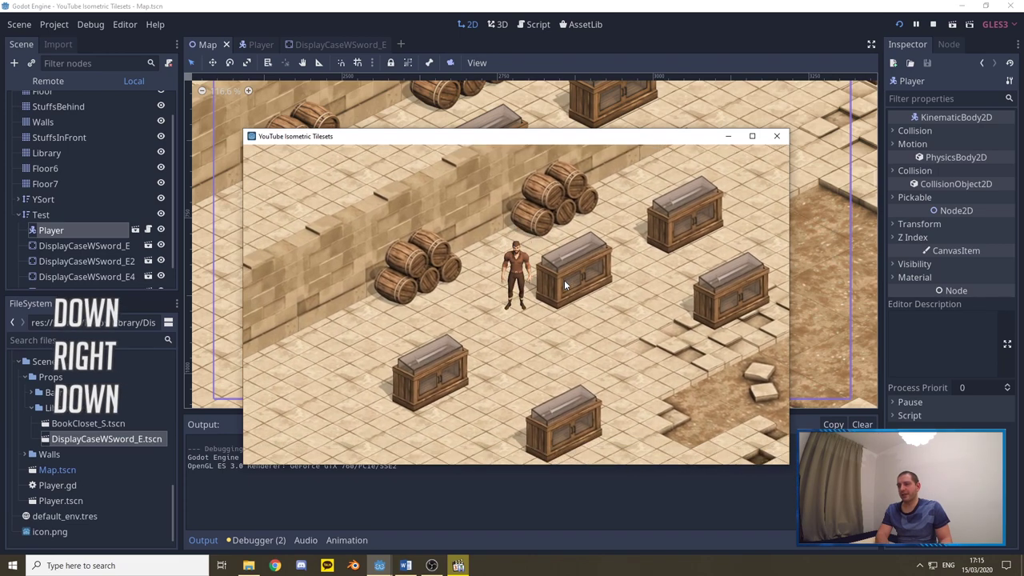
{"action": "key", "text": "Right"}
{"action": "key", "text": "Up"}
{"action": "key", "text": "Left"}
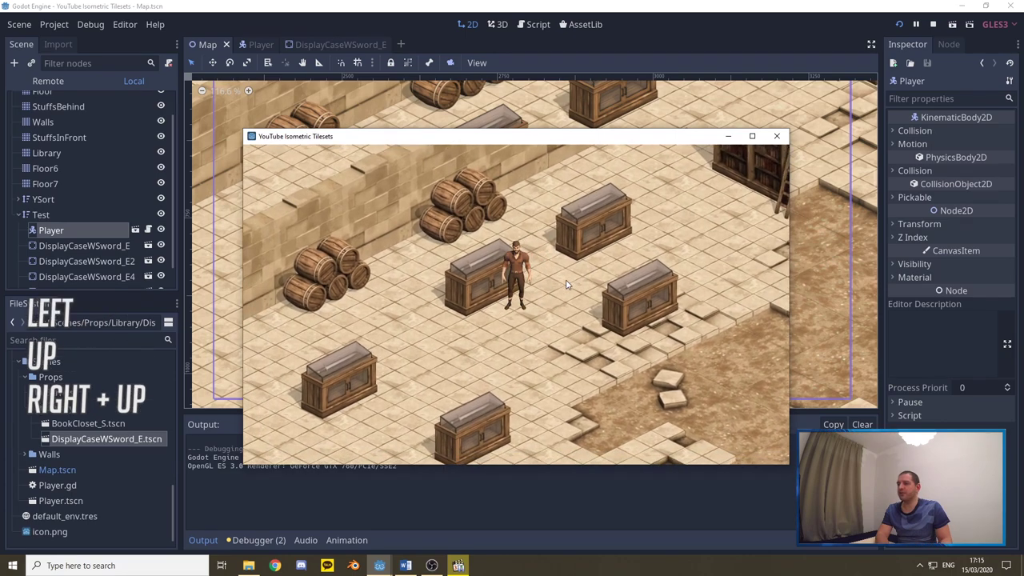
Walk the player behind the upper-left display case and around to its left side to test sorting and collision
{"action": "key", "text": "Up"}
{"action": "key", "text": "Left"}
{"action": "key", "text": "Up"}
{"action": "key", "text": "Left"}
{"action": "key", "text": "Down"}
{"action": "key", "text": "Left"}
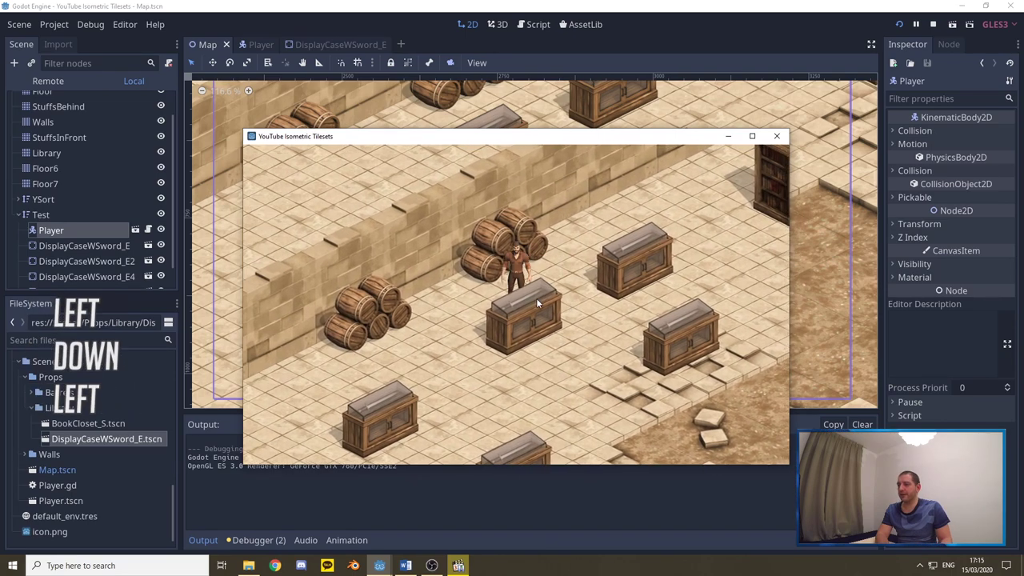
{"action": "key", "text": "Down+Right"}
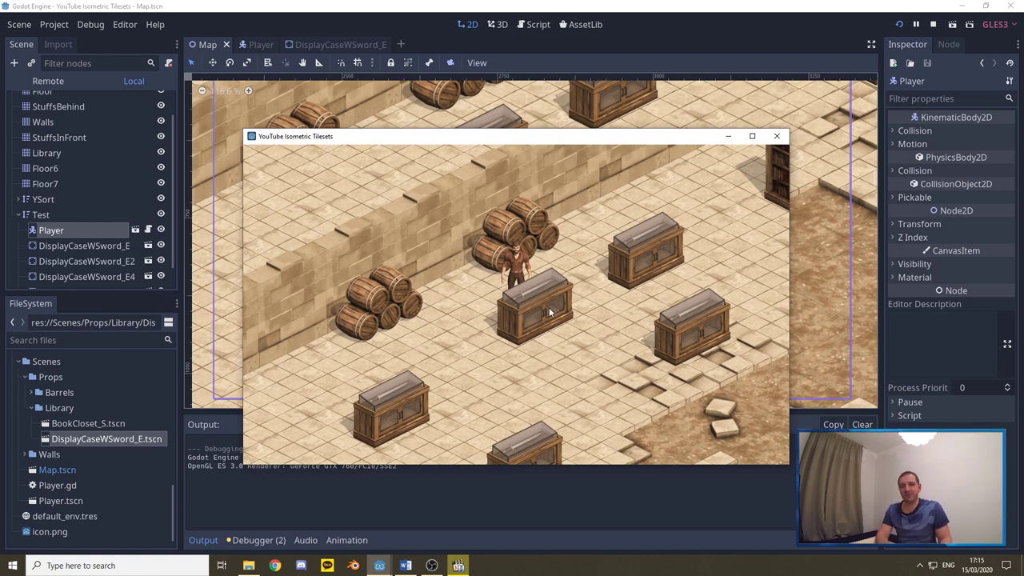
{"action": "key", "text": "Down+Right"}
{"action": "key", "text": "Left"}
{"action": "key", "text": "Down"}
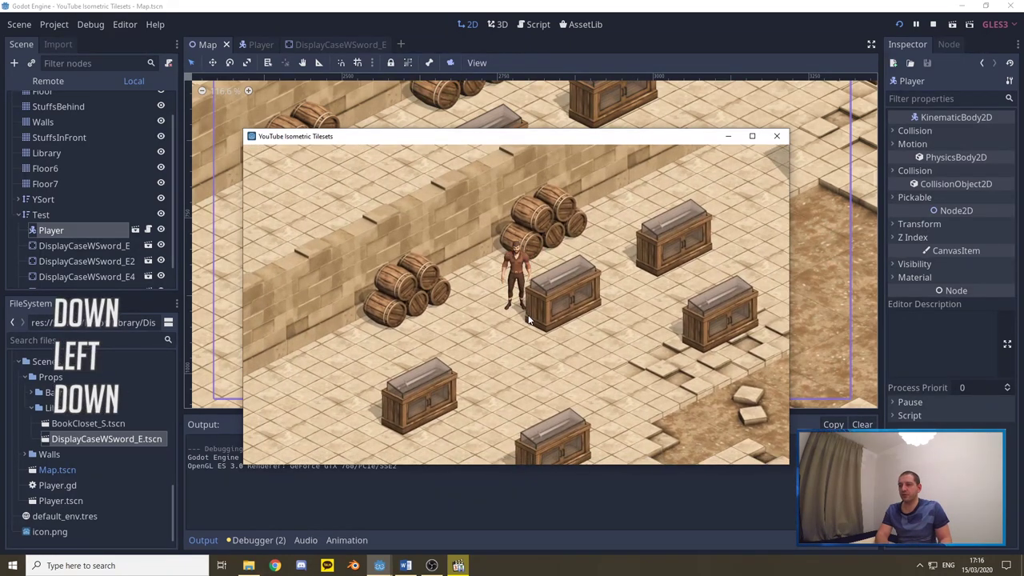
{"action": "key", "text": "Down"}
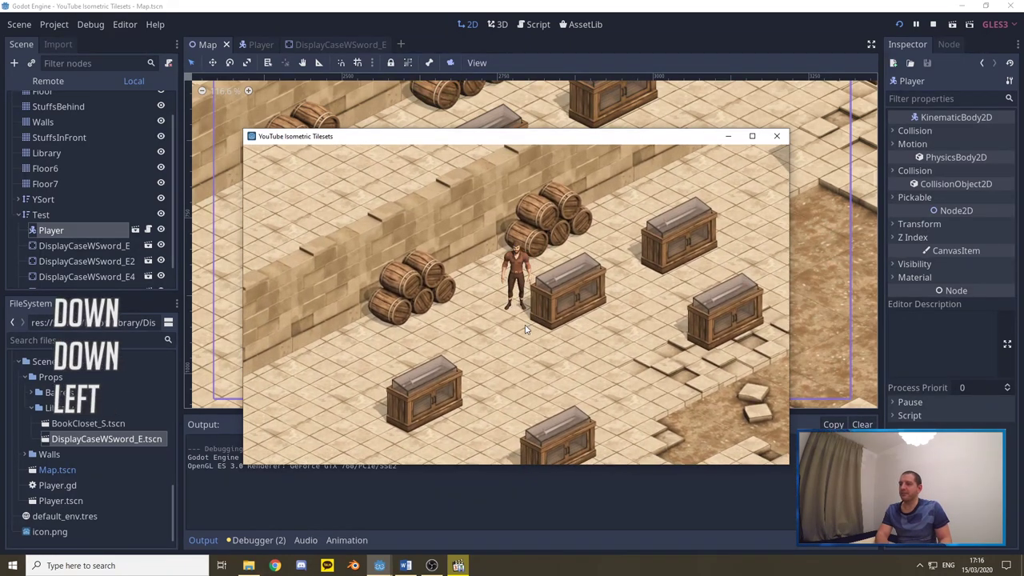
Walk the player down to the lowest display case and along its front edge to test its collision
{"action": "key", "text": "Down+Left"}
{"action": "key", "text": "Down+Right"}
{"action": "key", "text": "Down"}
{"action": "key", "text": "Up+Right"}
{"action": "key", "text": "Right+Down"}
{"action": "key", "text": "Down+Left"}
{"action": "key", "text": "Down+Right"}
{"action": "key", "text": "Up+Right"}
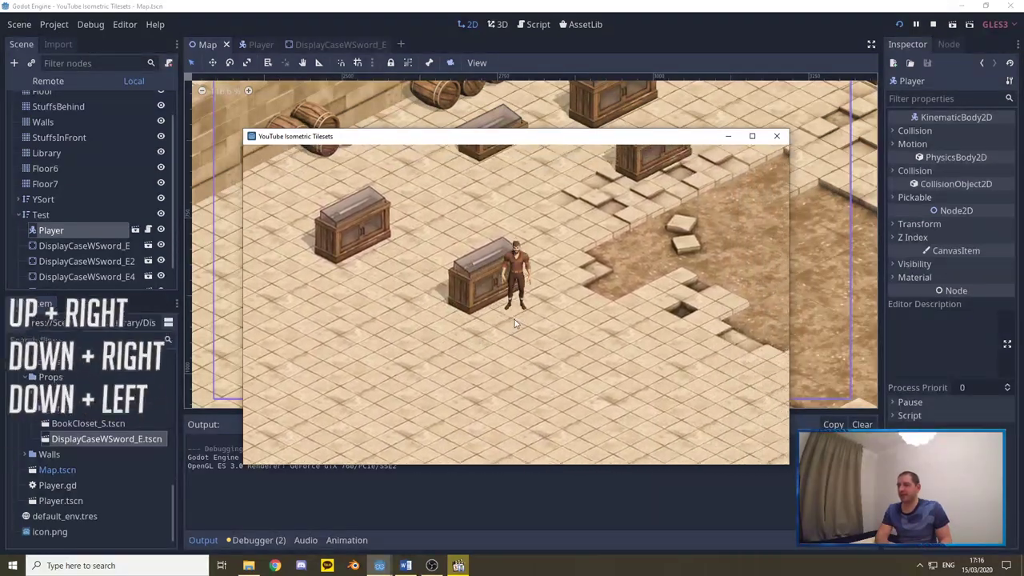
Walk the player back up between the display cases and against the front of the case near the barrels
{"action": "key", "text": "Up+Left"}
{"action": "key", "text": "Up+Right"}
{"action": "key", "text": "Up+Right"}
{"action": "key", "text": "Up"}
{"action": "key", "text": "Up+Right"}
{"action": "key", "text": "Left"}
{"action": "key", "text": "Left+Down"}
{"action": "key", "text": "Left"}
{"action": "key", "text": "Down"}
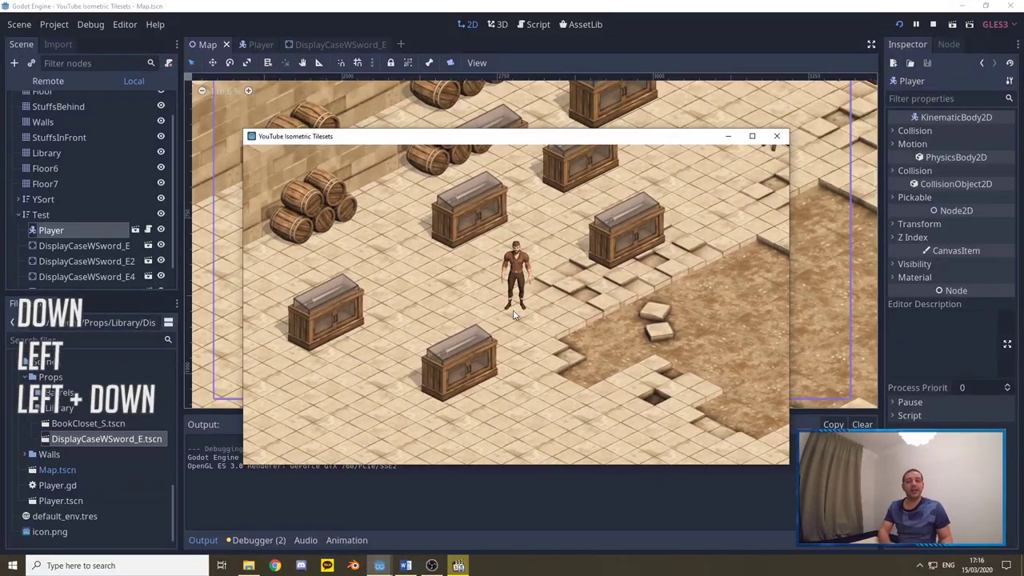
{"action": "key", "text": "Left"}
{"action": "key", "text": "Up"}
{"action": "key", "text": "Down"}
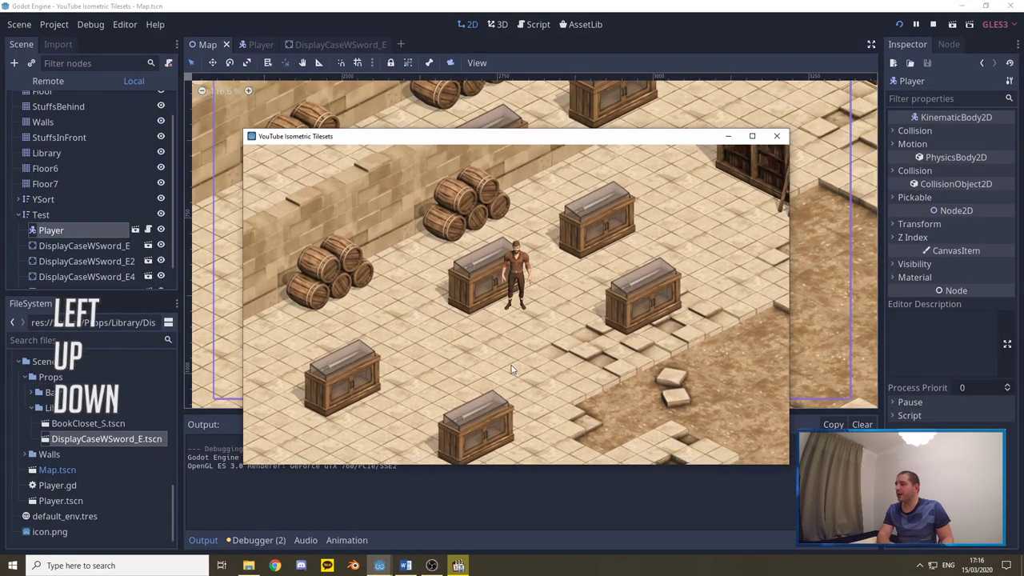
Walk the player around the display case, up toward the bookcase and back down to the front of the rightmost case
{"action": "key", "text": "Left+Up"}
{"action": "key", "text": "Left"}
{"action": "key", "text": "Right+Up"}
{"action": "key", "text": "Right"}
{"action": "key", "text": "Right+Up"}
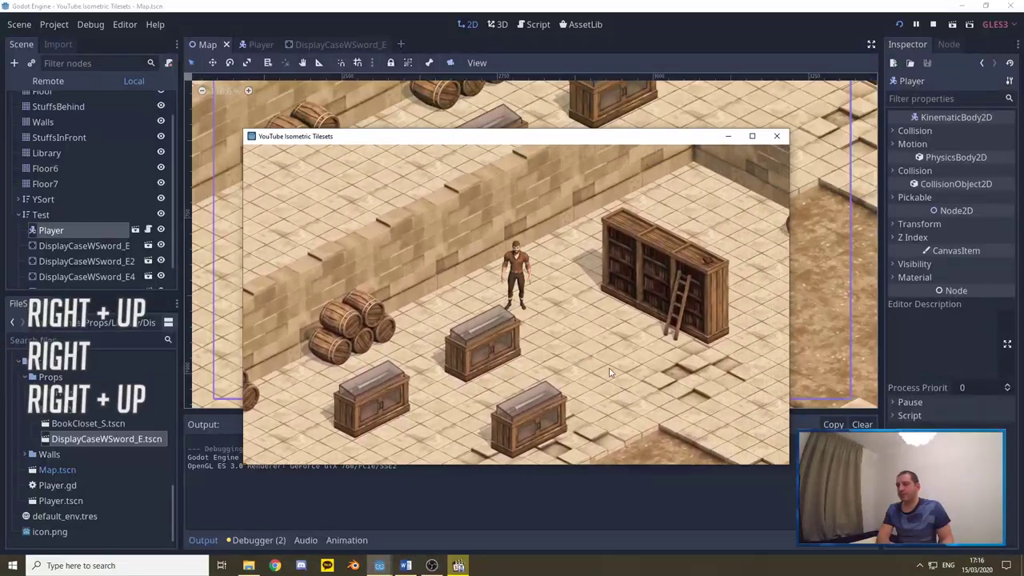
{"action": "key", "text": "Down+Up"}
{"action": "key", "text": "Down"}
{"action": "key", "text": "Down+Right"}
{"action": "key", "text": "Left+Down"}
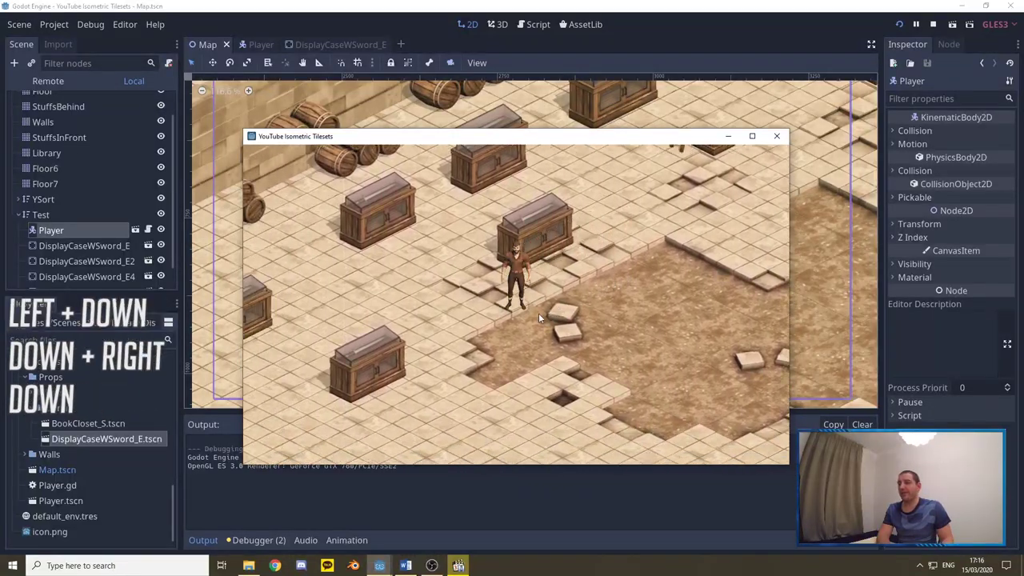
Select the YSort node in the Map scene and examine the walled room with props, player and collision shapes
{"action": "left_click", "coordinate": [45, 203]}
{"action": "left_click", "coordinate": [45, 199]}
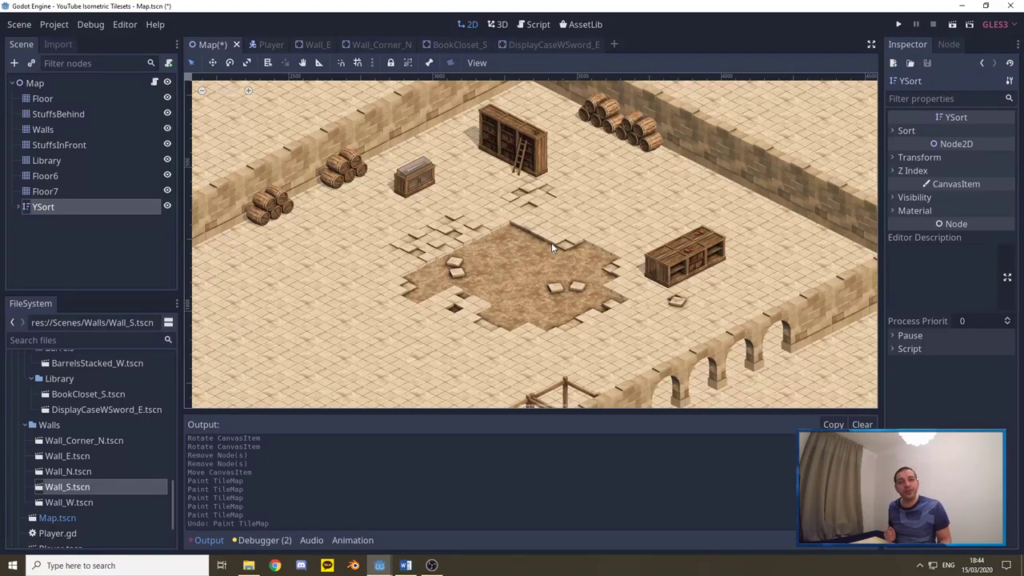
{"action": "scroll", "coordinate": [422, 249], "scroll_direction": "down", "scroll_amount": 4}
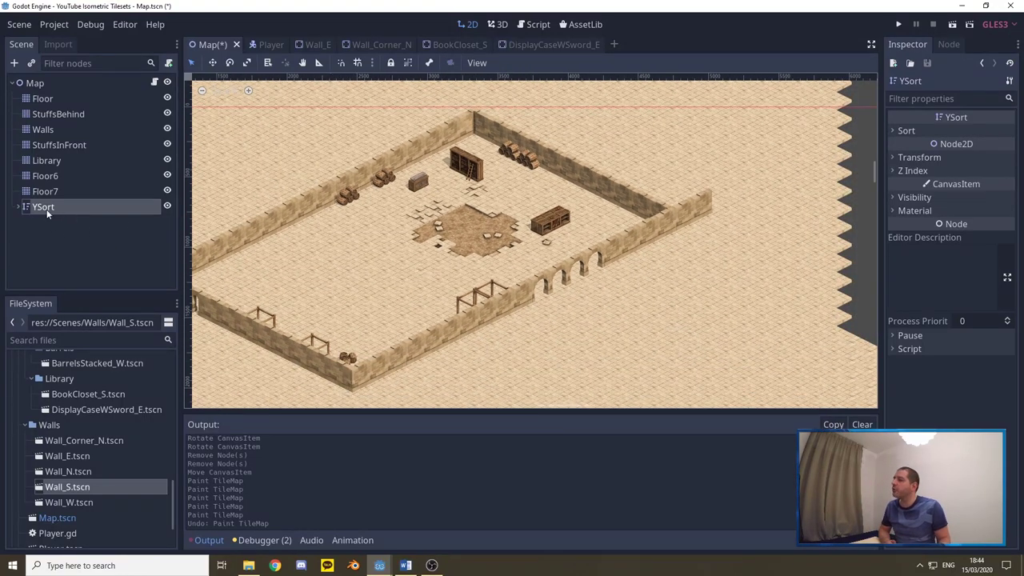
{"action": "scroll", "coordinate": [632, 316], "scroll_direction": "up", "scroll_amount": 8}
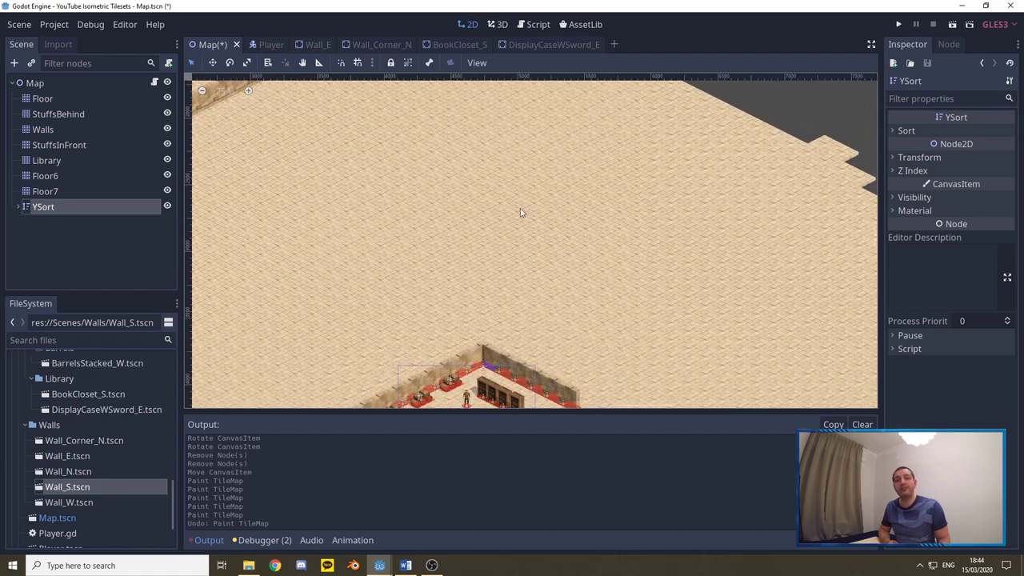
{"action": "scroll", "coordinate": [520, 212], "scroll_direction": "down", "scroll_amount": 3}
{"action": "scroll", "coordinate": [430, 222], "scroll_direction": "up", "scroll_amount": 5}
{"action": "scroll", "coordinate": [544, 204], "scroll_direction": "up", "scroll_amount": 2}
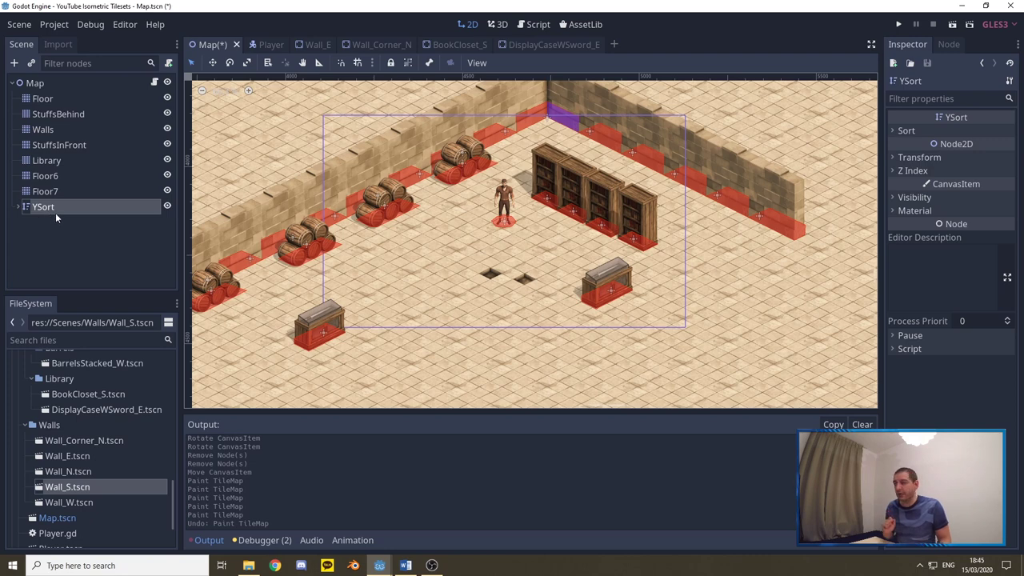
Expand the YSort node and go through its nested YSort children from Walls to Projectiles
{"action": "left_click", "coordinate": [20, 207]}
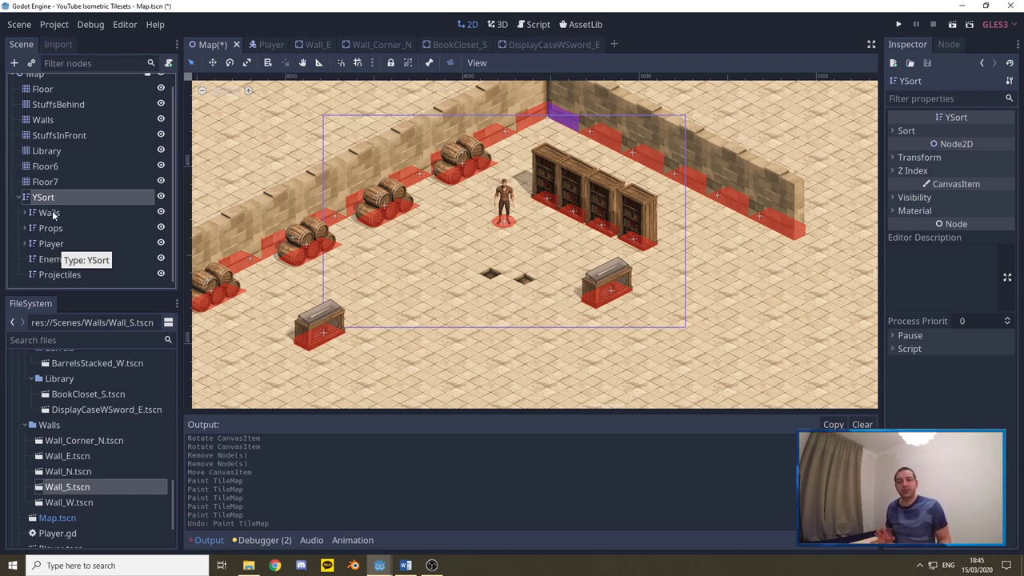
{"action": "left_click", "coordinate": [45, 212]}
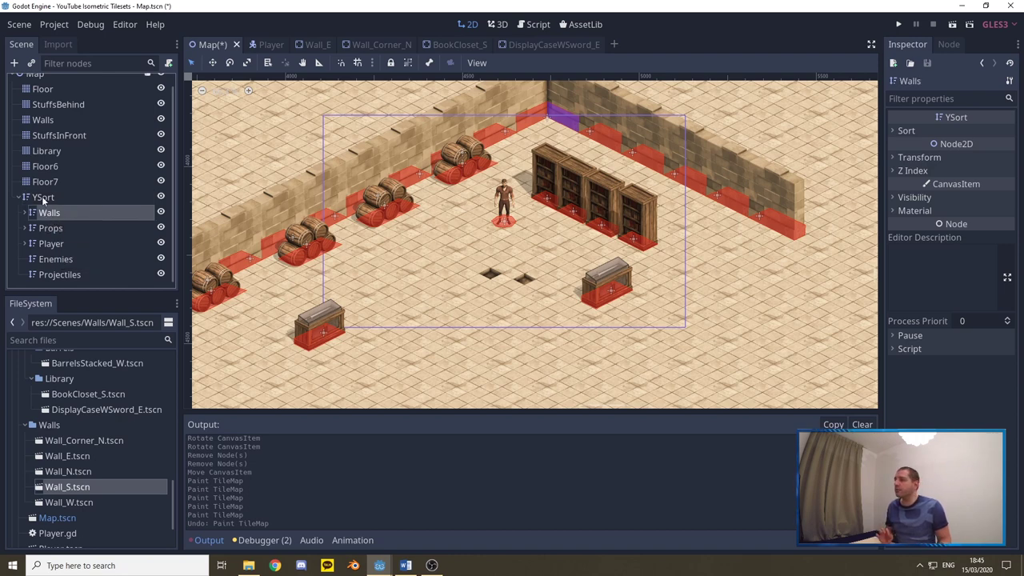
{"action": "left_click", "coordinate": [44, 198]}
{"action": "left_click", "coordinate": [49, 214]}
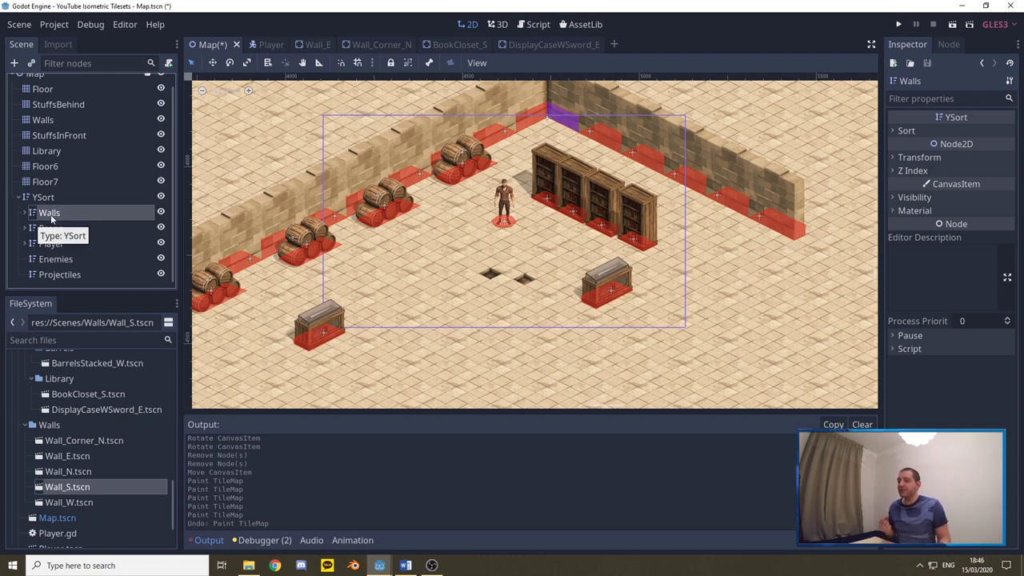
{"action": "left_click", "coordinate": [44, 198]}
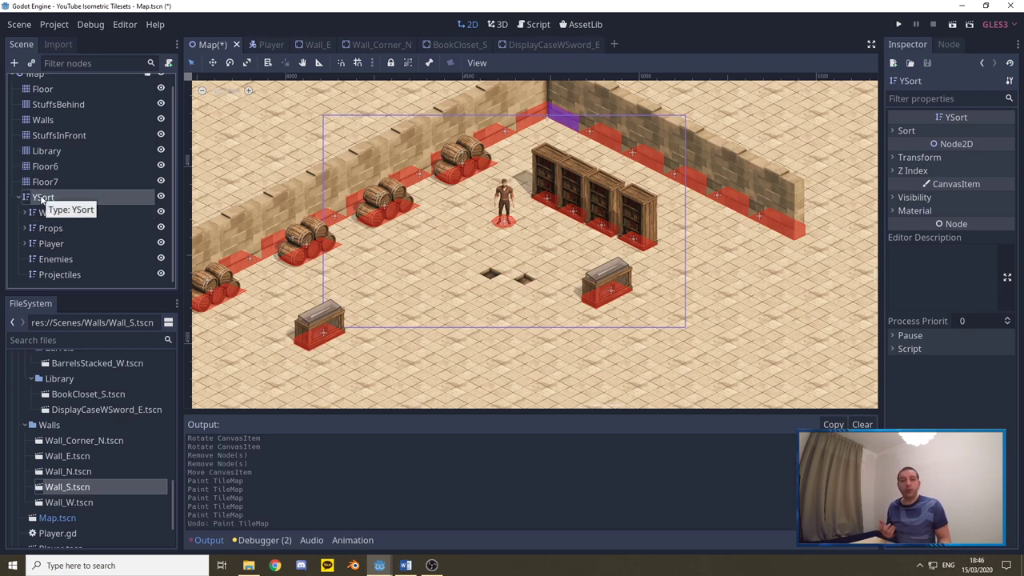
{"action": "double_click", "coordinate": [45, 200]}
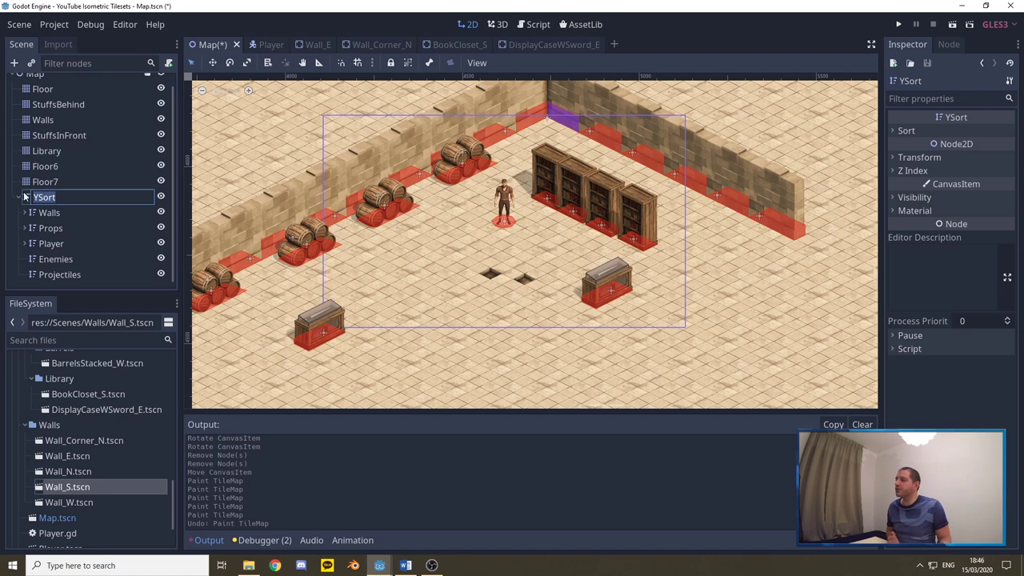
{"action": "key", "text": "Return"}
{"action": "key", "text": "Down"}
{"action": "key", "text": "Down"}
{"action": "key", "text": "Down"}
{"action": "key", "text": "Down"}
{"action": "key", "text": "Down"}
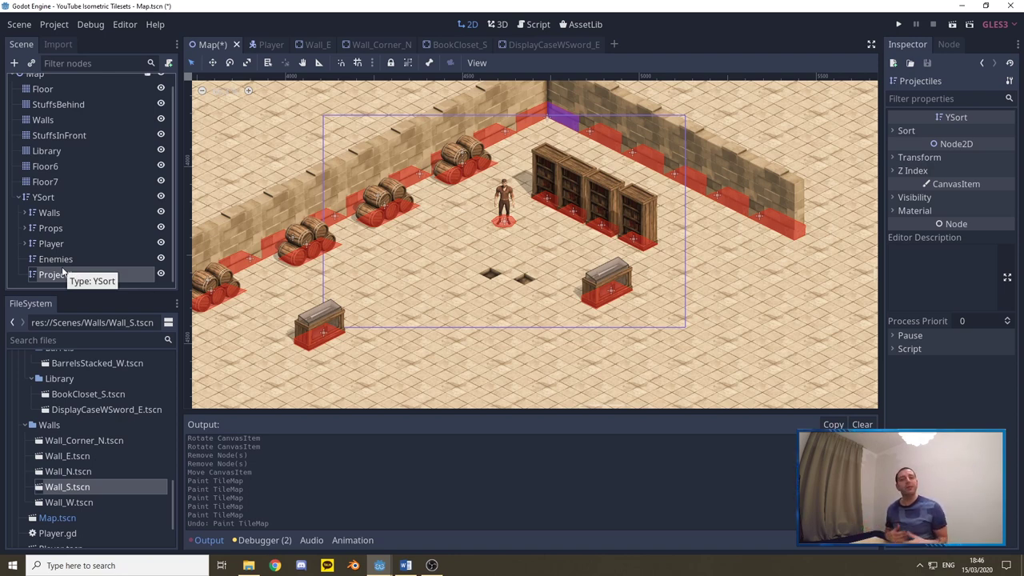
Compare the Walls node with its parent YSort and check the contents of Walls and Props
{"action": "left_click", "coordinate": [43, 213]}
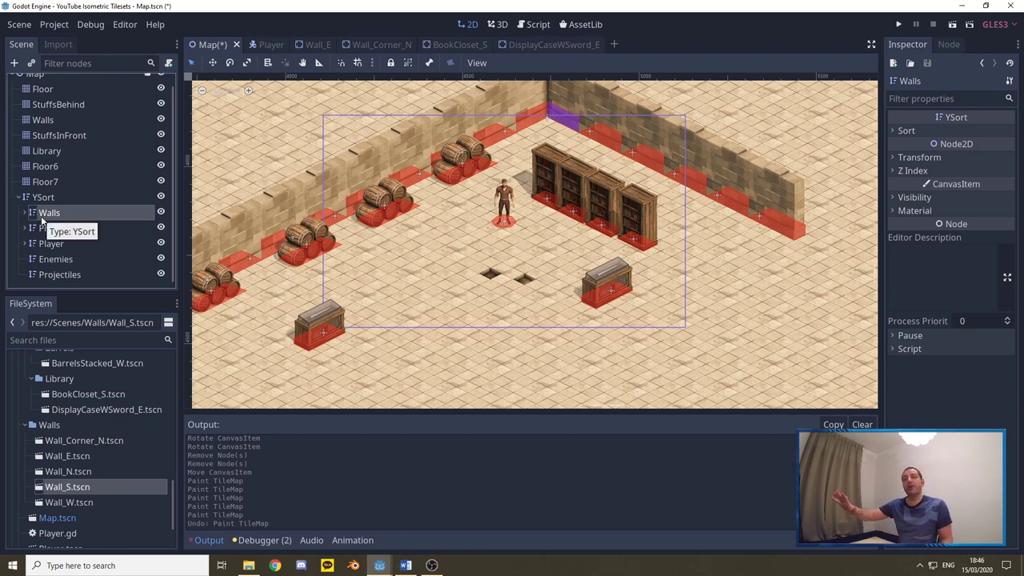
{"action": "left_click", "coordinate": [45, 198]}
{"action": "left_click", "coordinate": [51, 211]}
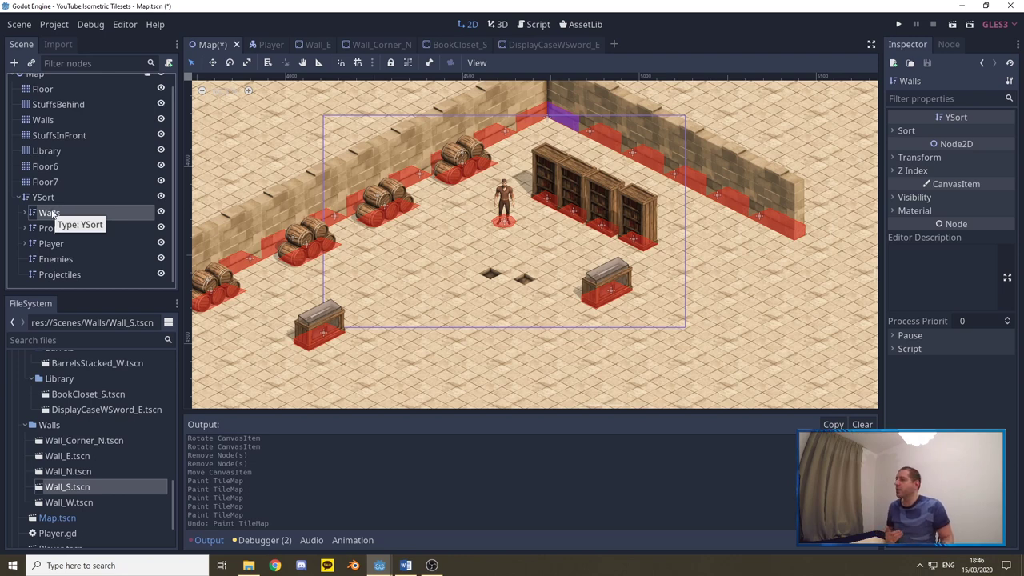
{"action": "left_click", "coordinate": [24, 213]}
{"action": "left_click", "coordinate": [25, 213]}
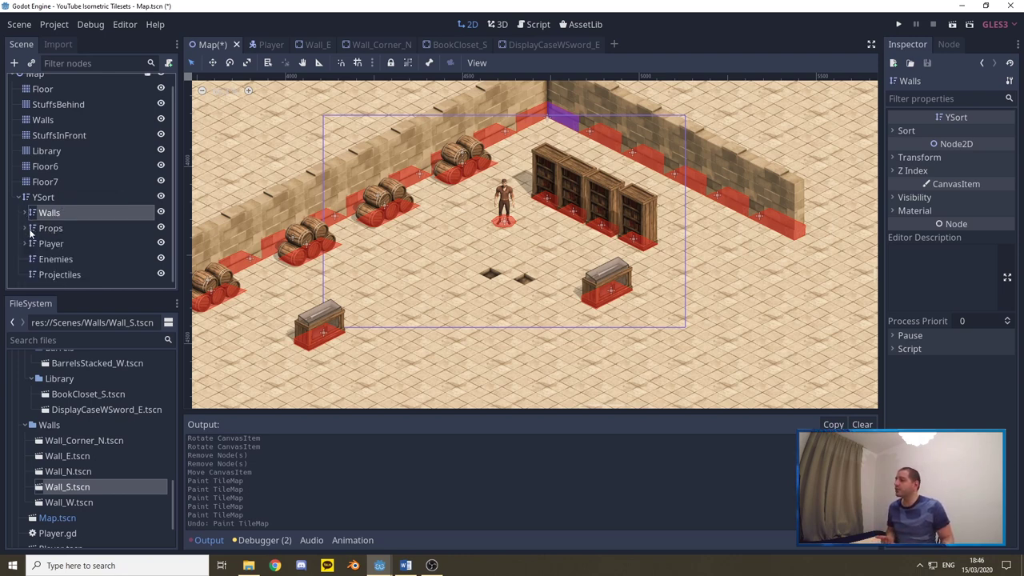
{"action": "left_click", "coordinate": [25, 228]}
{"action": "scroll", "coordinate": [36, 224], "scroll_direction": "down", "scroll_amount": 3}
{"action": "left_click", "coordinate": [26, 150]}
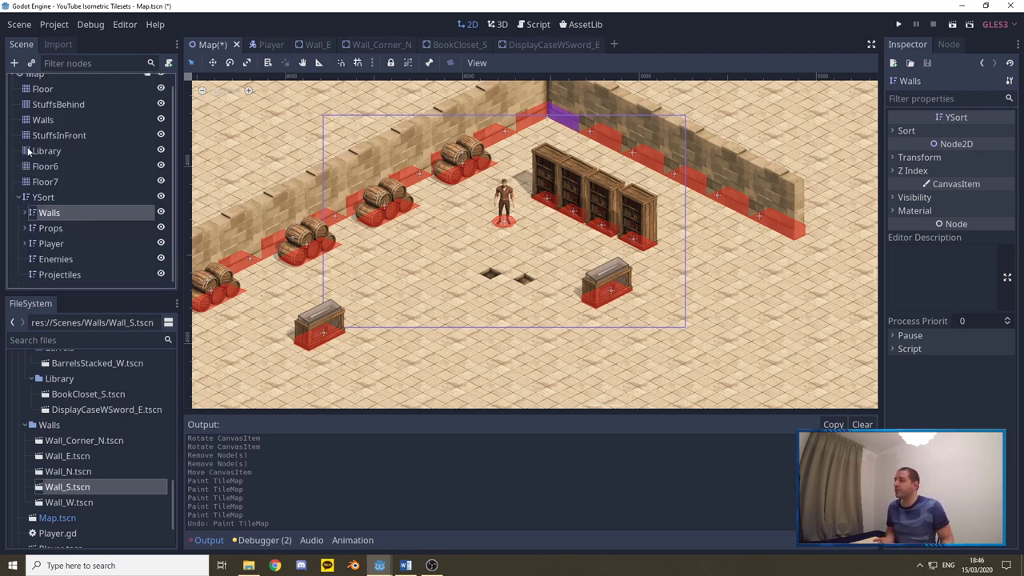
Review the Player, Enemies and Projectiles nodes under YSort, and collapse the YSort branch
{"action": "left_click", "coordinate": [31, 243]}
{"action": "left_click", "coordinate": [24, 243]}
{"action": "left_click", "coordinate": [25, 243]}
{"action": "left_click", "coordinate": [57, 259]}
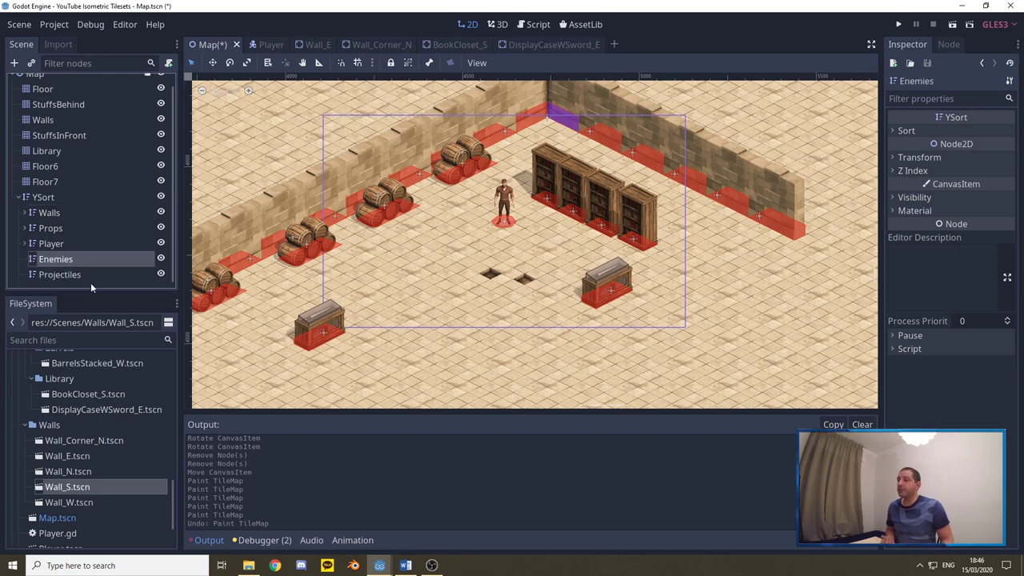
{"action": "left_click", "coordinate": [61, 276]}
{"action": "left_click", "coordinate": [52, 260]}
{"action": "left_click", "coordinate": [64, 276]}
{"action": "left_click", "coordinate": [53, 260]}
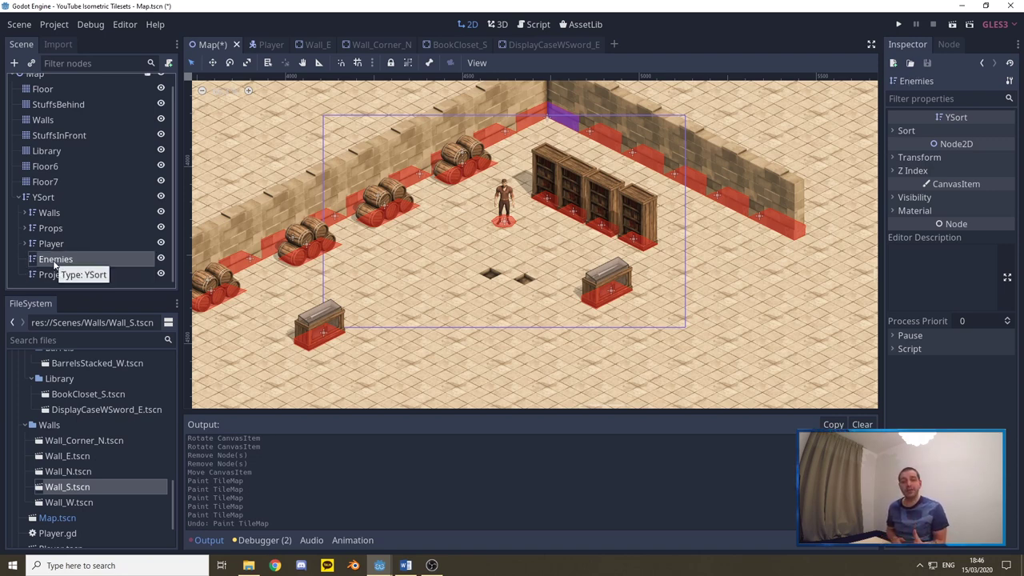
{"action": "left_click", "coordinate": [56, 276]}
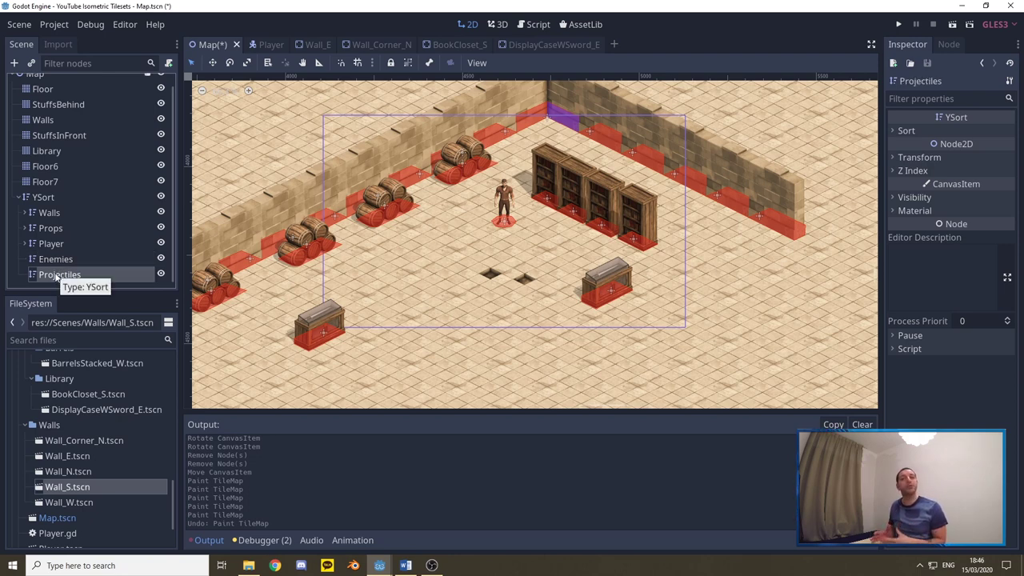
{"action": "left_click", "coordinate": [49, 199]}
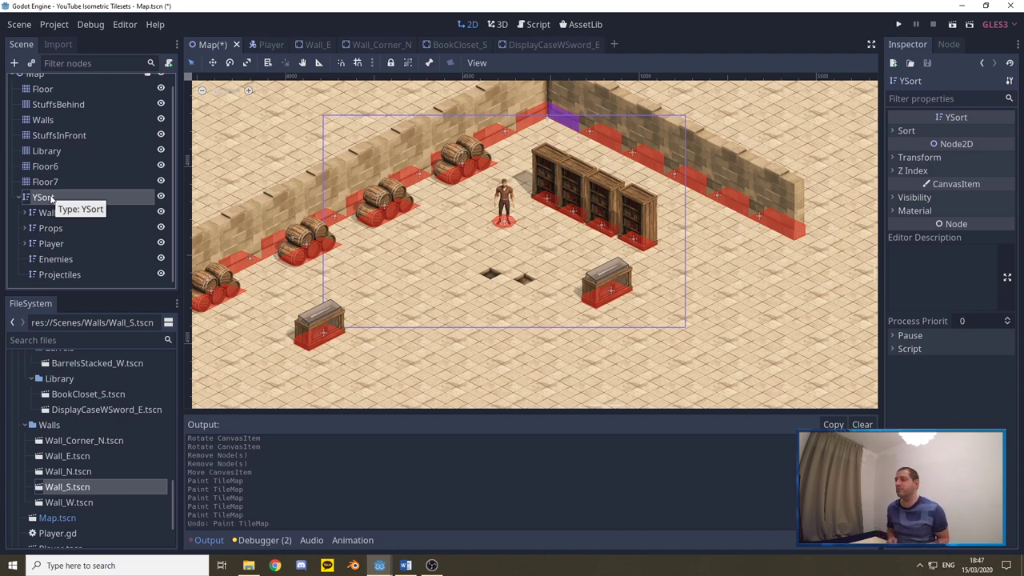
{"action": "left_click", "coordinate": [19, 197]}
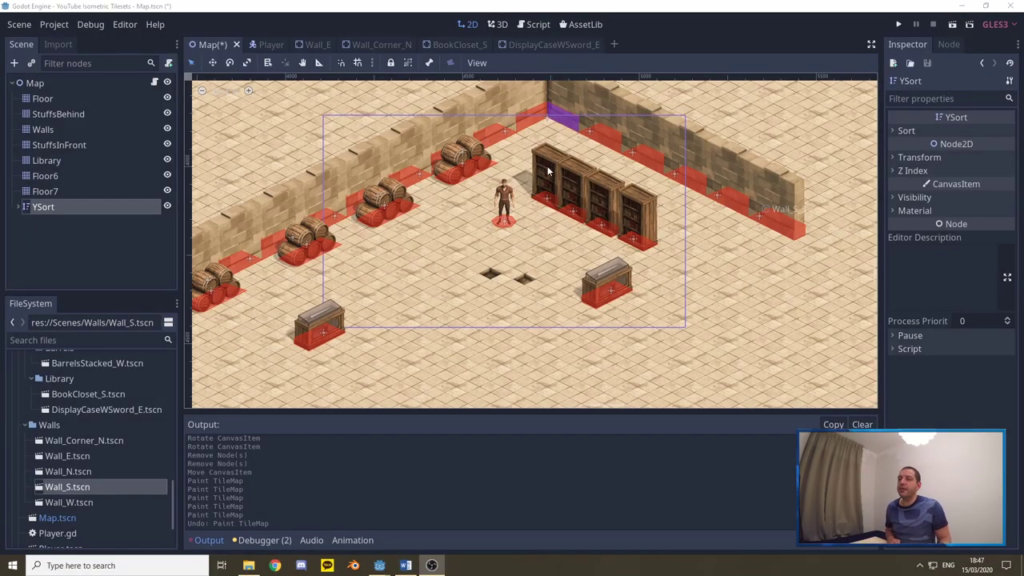
Compare the collision polygons in the BookCloset_S and DisplayCaseWSword_E scenes against their scene origins
{"action": "left_click", "coordinate": [452, 45]}
{"action": "scroll", "coordinate": [524, 238], "scroll_direction": "down", "scroll_amount": 4}
{"action": "scroll", "coordinate": [447, 297], "scroll_direction": "up", "scroll_amount": 3}
{"action": "left_click", "coordinate": [544, 44]}
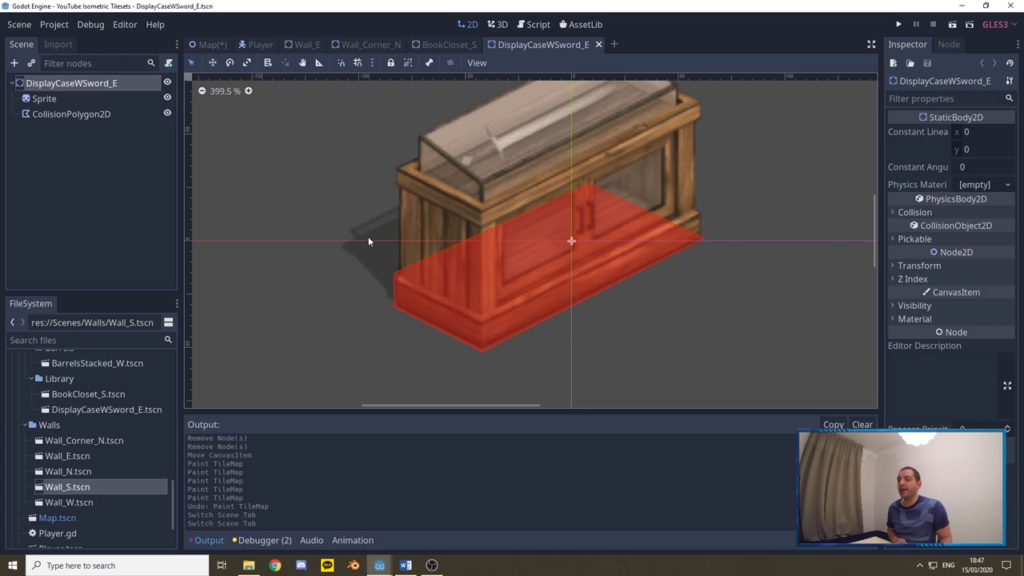
{"action": "left_click", "coordinate": [448, 44]}
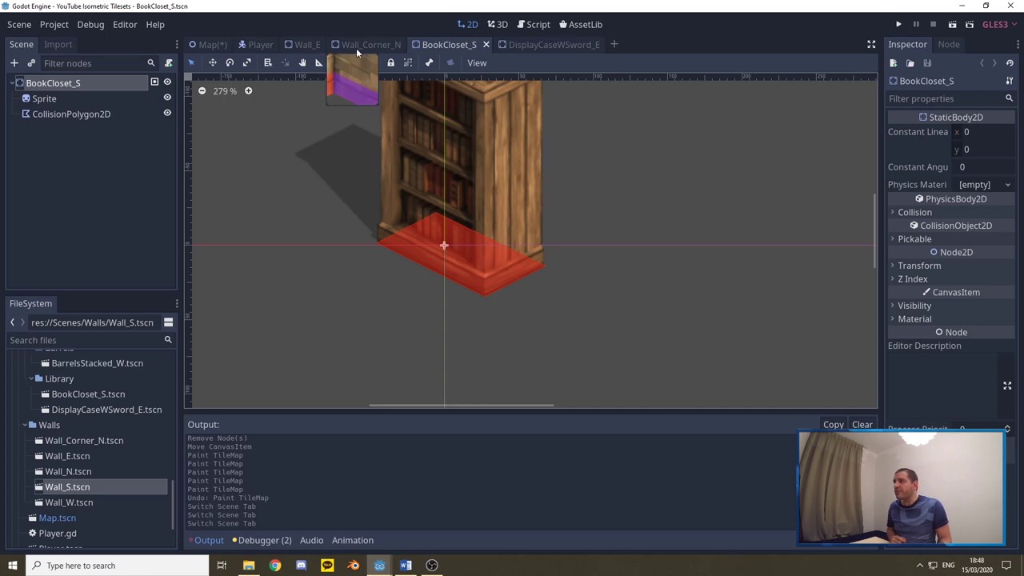
Set the Sprite's x position to 0 in the Wall_E scene and check its alignment with the collision polygon
{"action": "left_click", "coordinate": [300, 44]}
{"action": "scroll", "coordinate": [344, 192], "scroll_direction": "up", "scroll_amount": 3}
{"action": "scroll", "coordinate": [370, 286], "scroll_direction": "down", "scroll_amount": 1}
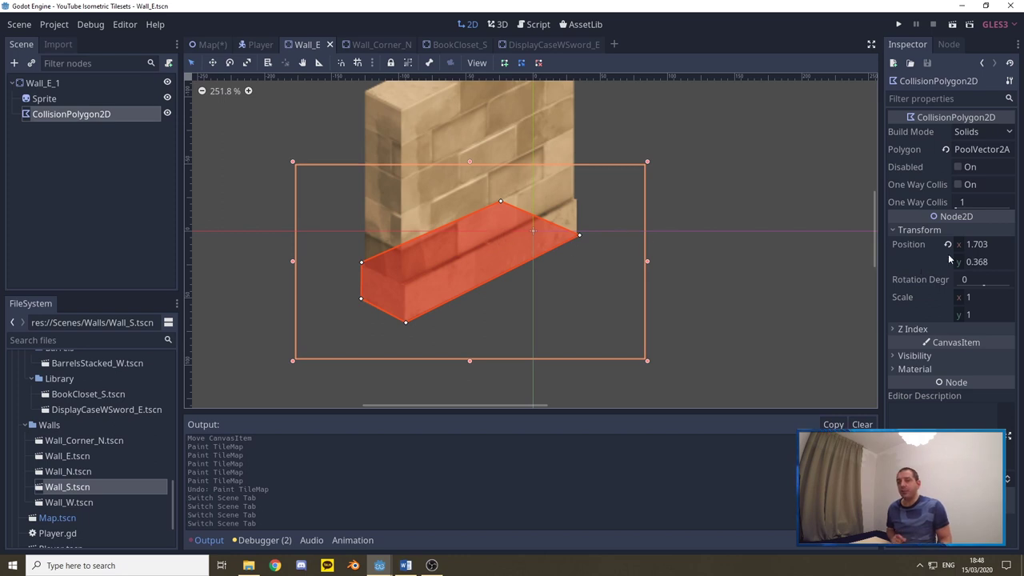
{"action": "left_click", "coordinate": [45, 98]}
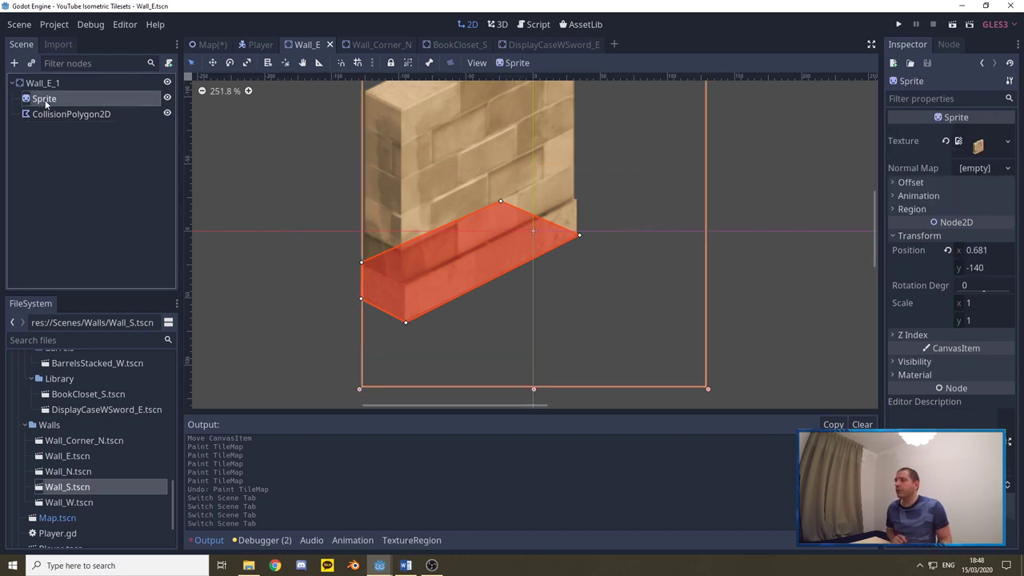
{"action": "left_click", "coordinate": [966, 252]}
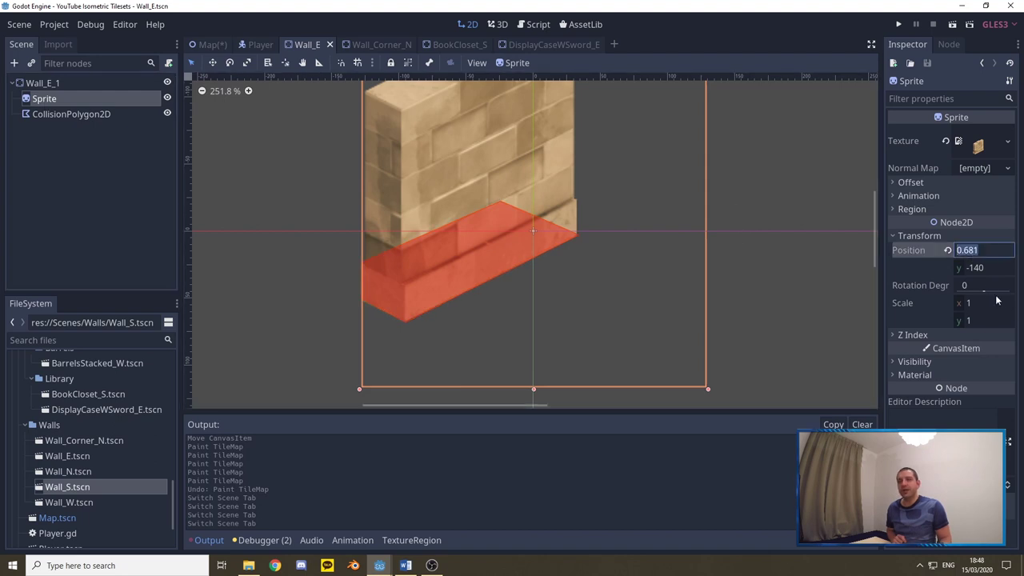
{"action": "type", "text": "0"}
{"action": "key", "text": "Return"}
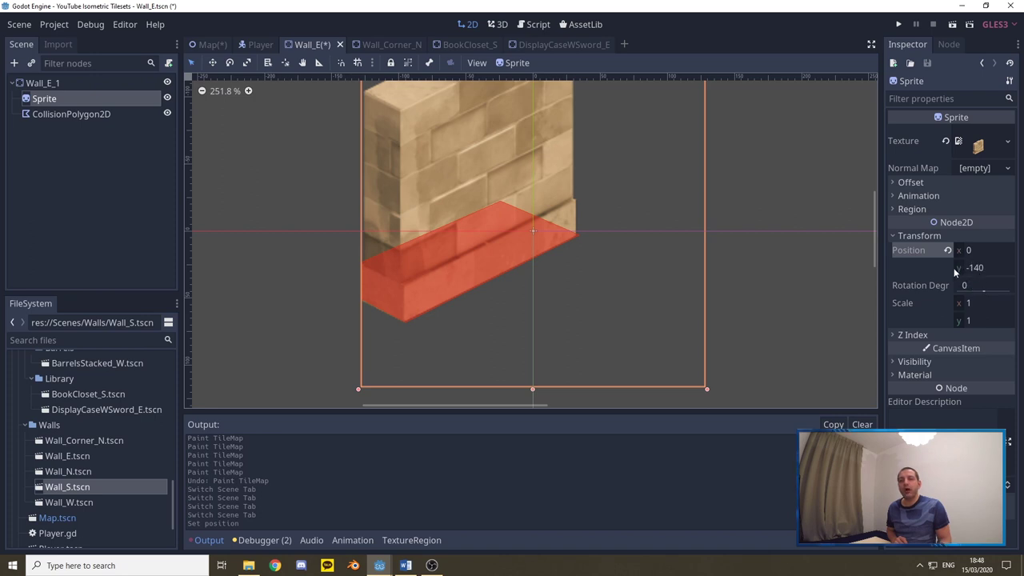
{"action": "scroll", "coordinate": [546, 213], "scroll_direction": "up", "scroll_amount": 8}
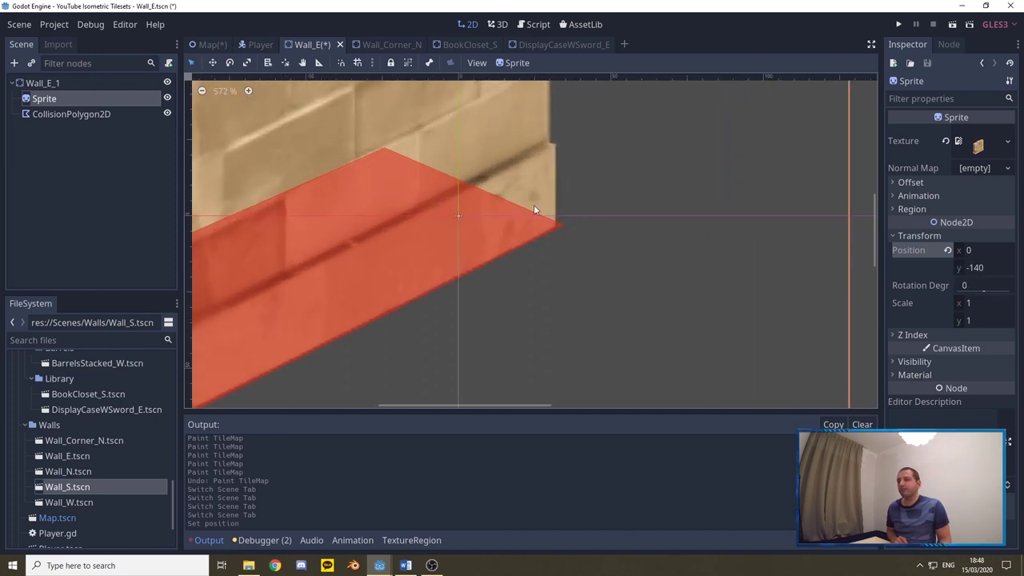
Examine how the wall sprite's base lines up with the collision polygon's corner in the Wall_E scene
{"action": "scroll", "coordinate": [546, 215], "scroll_direction": "up", "scroll_amount": 16}
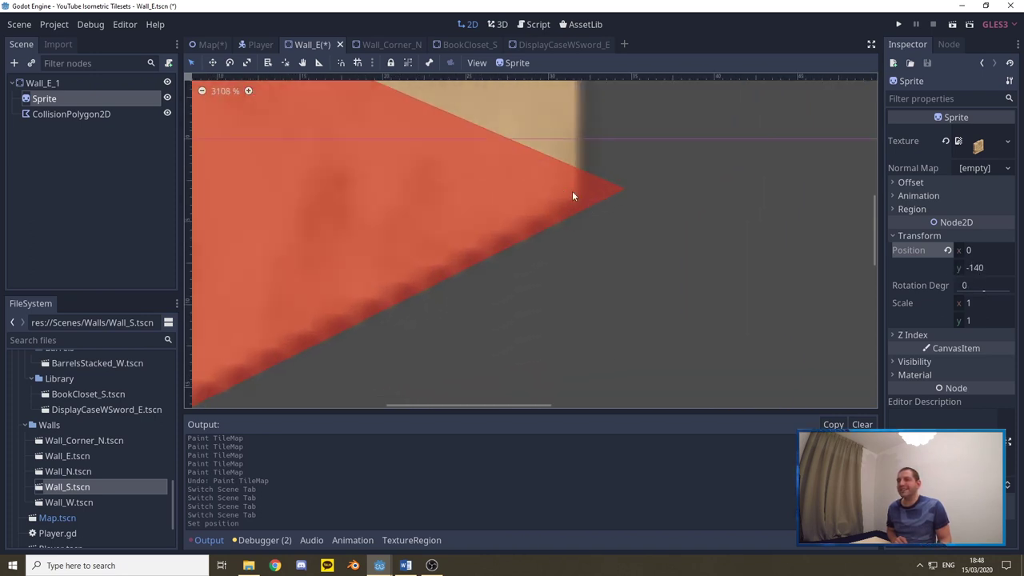
{"action": "scroll", "coordinate": [592, 164], "scroll_direction": "down", "scroll_amount": 10}
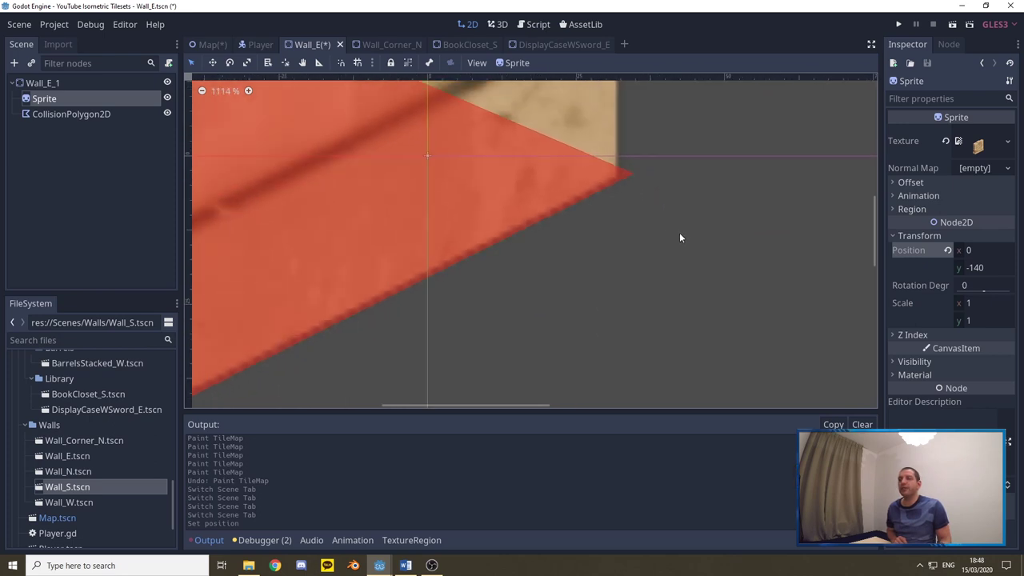
{"action": "scroll", "coordinate": [681, 240], "scroll_direction": "down", "scroll_amount": 16}
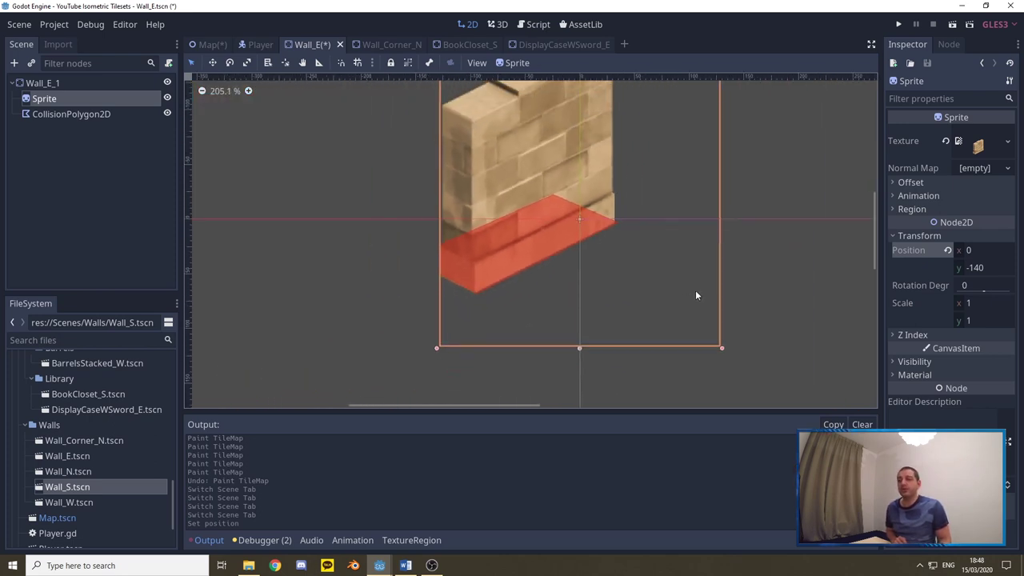
{"action": "scroll", "coordinate": [683, 288], "scroll_direction": "down", "scroll_amount": 3}
{"action": "scroll", "coordinate": [560, 232], "scroll_direction": "up", "scroll_amount": 2}
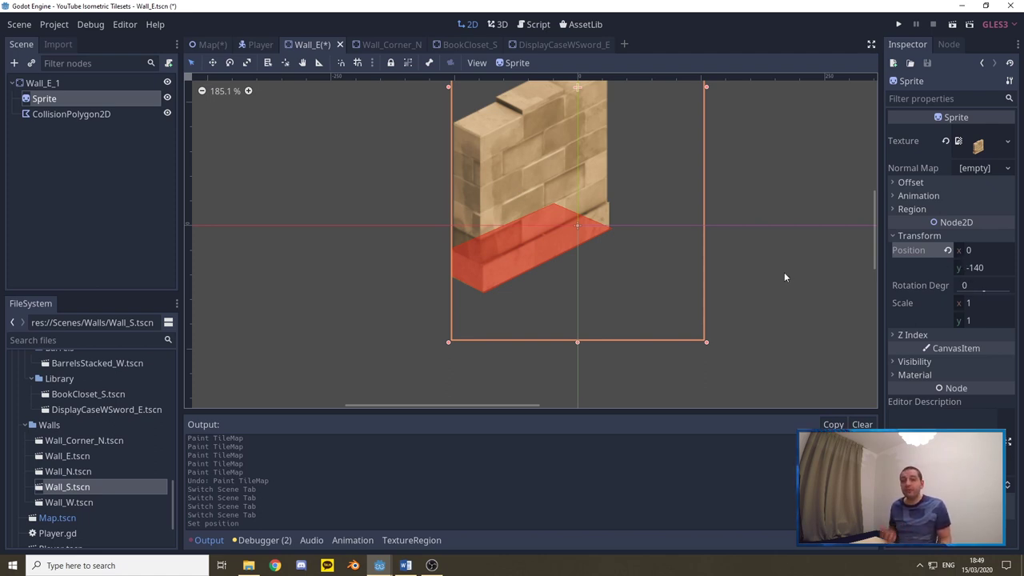
Inspect the Wall_Corner_N scene's origin and the outer ends of its collision polygon against the corner sprite
{"action": "left_click", "coordinate": [387, 44]}
{"action": "scroll", "coordinate": [494, 330], "scroll_direction": "up", "scroll_amount": 2}
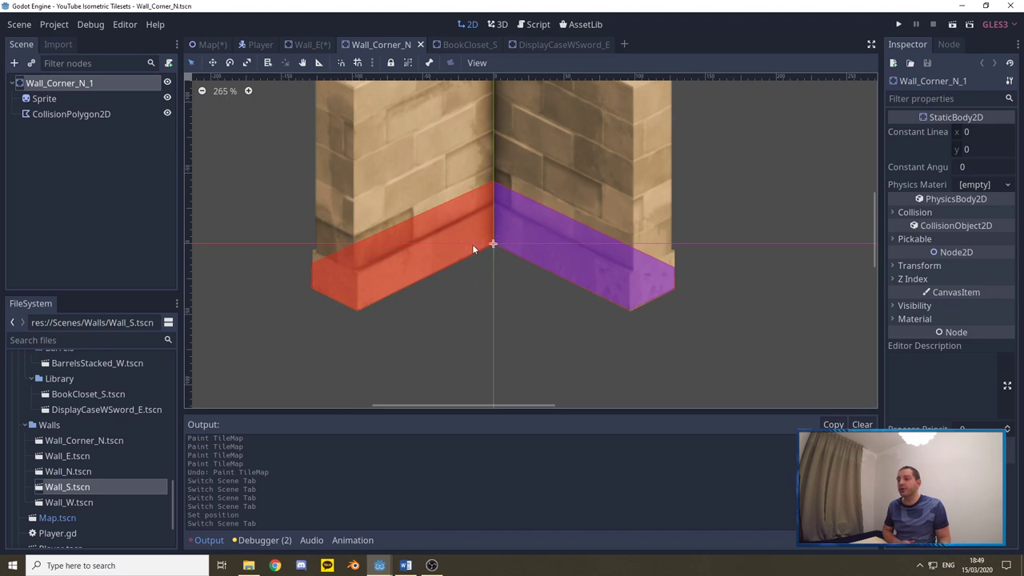
{"action": "scroll", "coordinate": [480, 260], "scroll_direction": "up", "scroll_amount": 7}
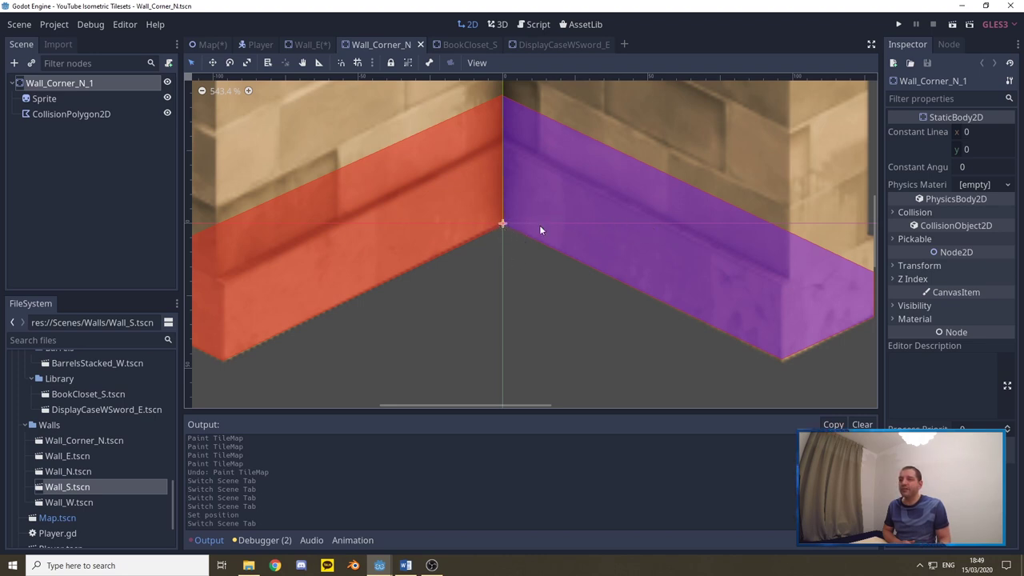
{"action": "scroll", "coordinate": [604, 230], "scroll_direction": "down", "scroll_amount": 3}
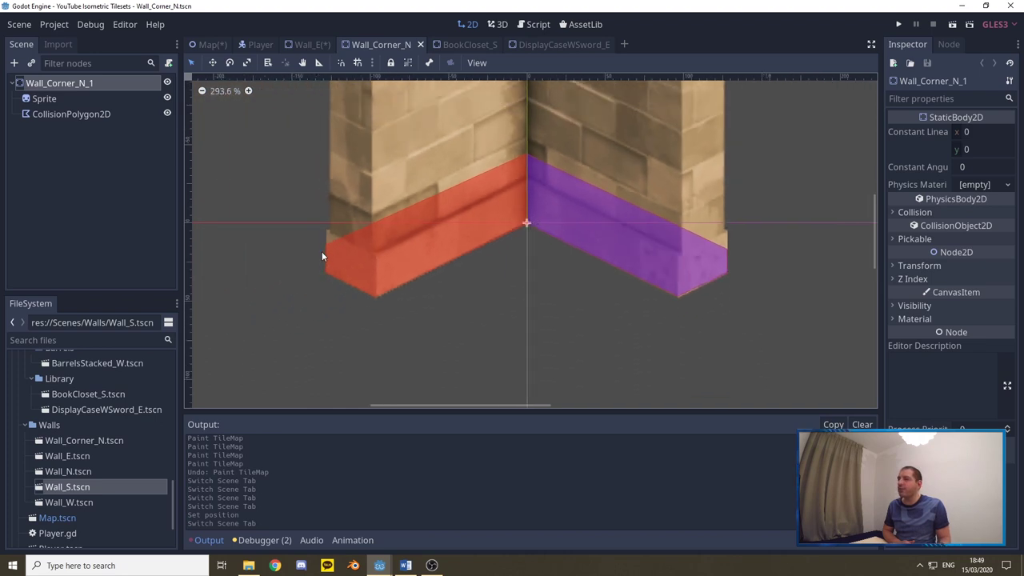
{"action": "left_click_drag", "start_coordinate": [713, 239], "coordinate": [727, 246]}
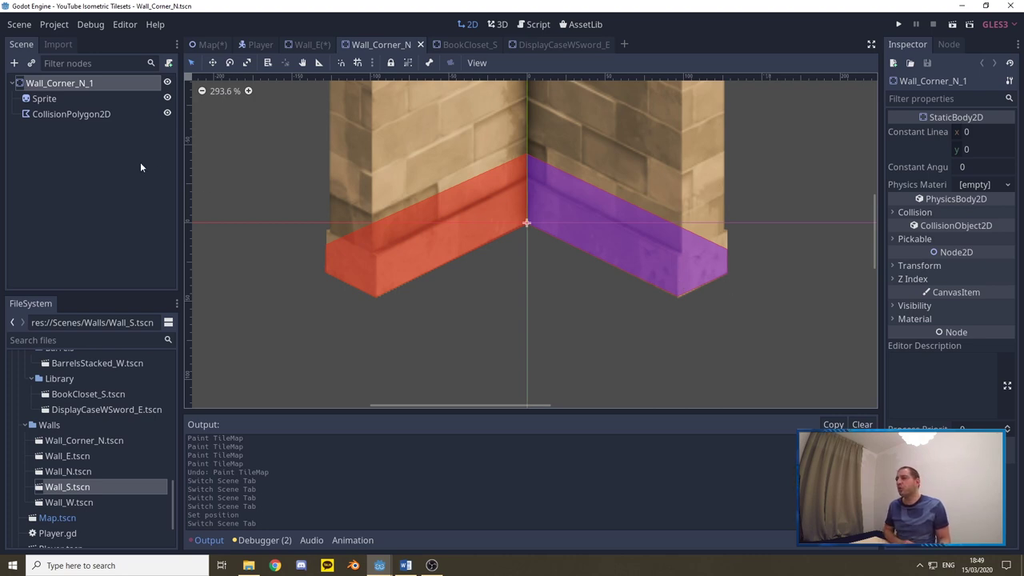
Save the Wall_E and Map scenes and run the project
{"action": "left_click", "coordinate": [298, 50]}
{"action": "key", "text": "ctrl+s"}
{"action": "mouse_move", "coordinate": [250, 44]}
{"action": "left_click", "coordinate": [209, 46]}
{"action": "key", "text": "ctrl+s"}
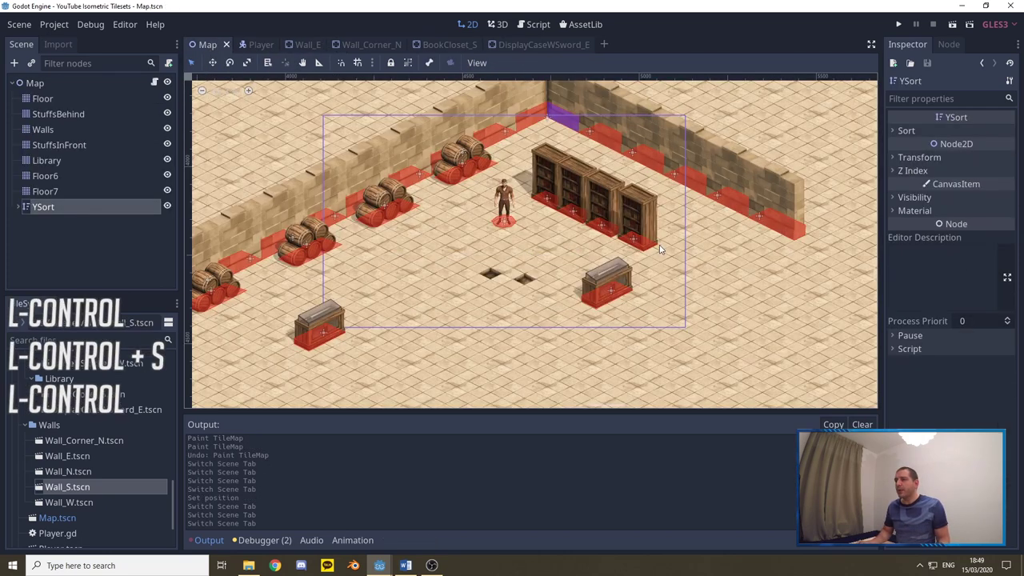
{"action": "scroll", "coordinate": [480, 182], "scroll_direction": "down", "scroll_amount": 2}
{"action": "scroll", "coordinate": [371, 128], "scroll_direction": "up", "scroll_amount": 2}
{"action": "key", "text": "ctrl+s"}
{"action": "key", "text": "F5"}
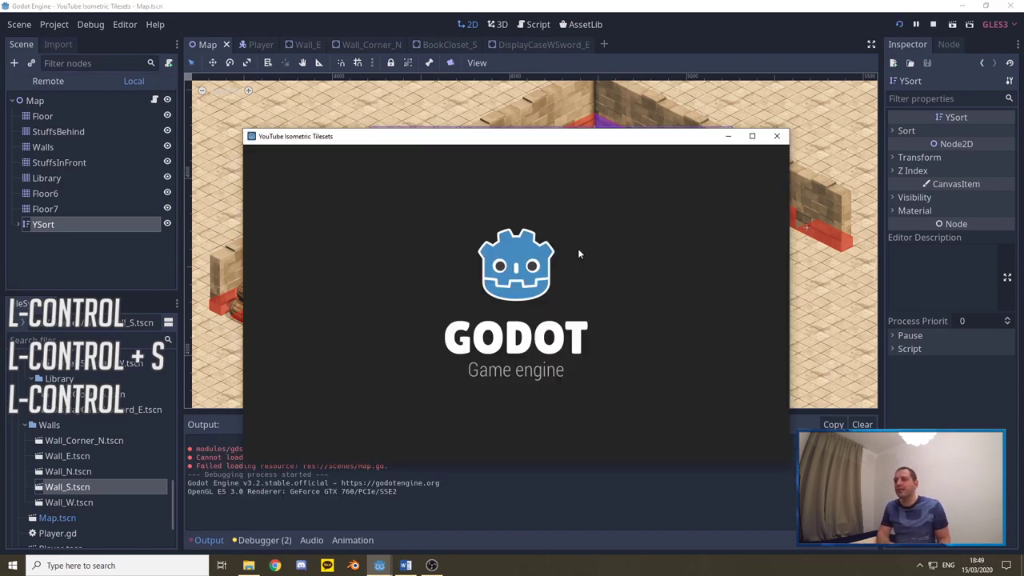
Walk the player behind and around the bookcases to the open end of the wall beside them to test sorting and collision
{"action": "key", "text": "Up"}
{"action": "key", "text": "Right"}
{"action": "key", "text": "Down"}
{"action": "key", "text": "Right"}
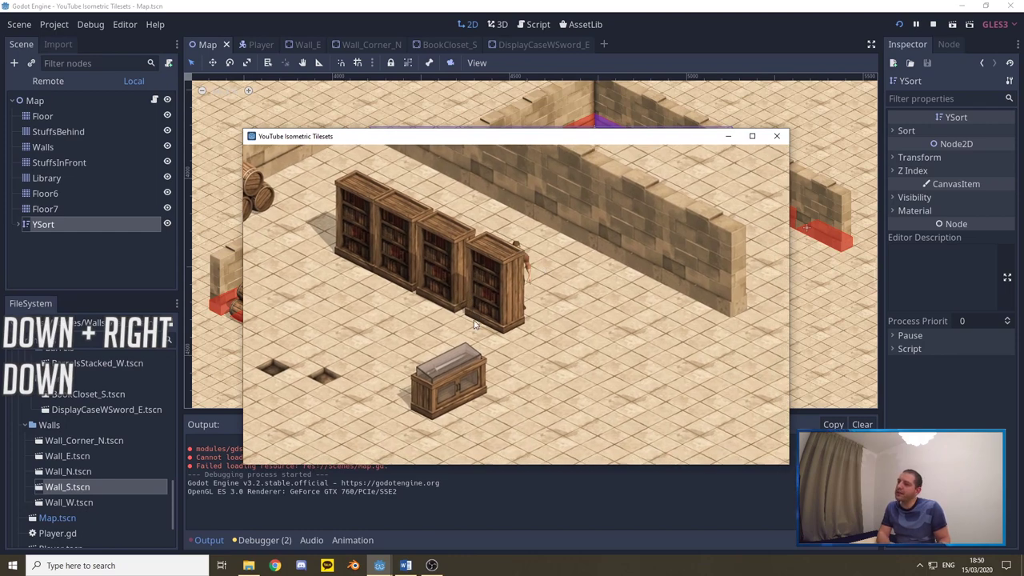
{"action": "key", "text": "Left"}
{"action": "key", "text": "Up"}
{"action": "key", "text": "Down"}
{"action": "key", "text": "Right"}
{"action": "key", "text": "Left"}
{"action": "key", "text": "Down"}
{"action": "key", "text": "Right"}
{"action": "key", "text": "Down"}
{"action": "key", "text": "Left"}
{"action": "key", "text": "Right"}
{"action": "key", "text": "Up"}
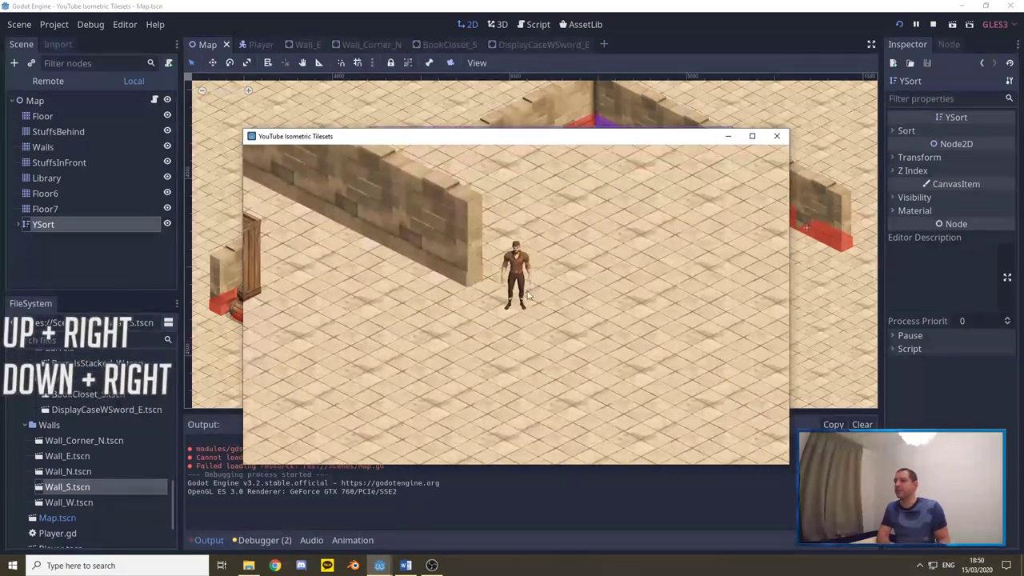
Walk the player along the back of the barrel-side wall and around its far end to test sorting
{"action": "key", "text": "Left"}
{"action": "key", "text": "Down"}
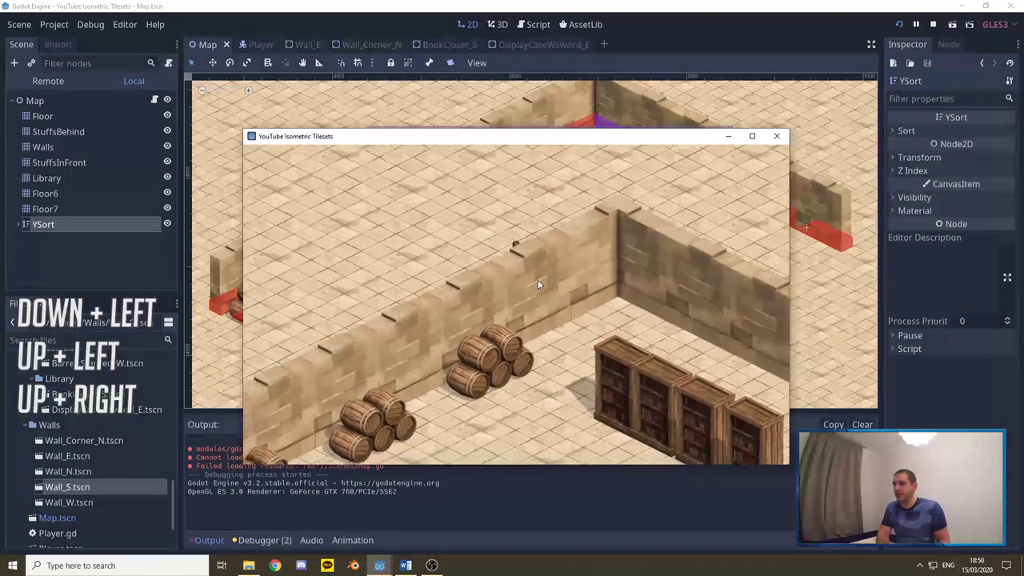
{"action": "key", "text": "Right"}
{"action": "key", "text": "Left"}
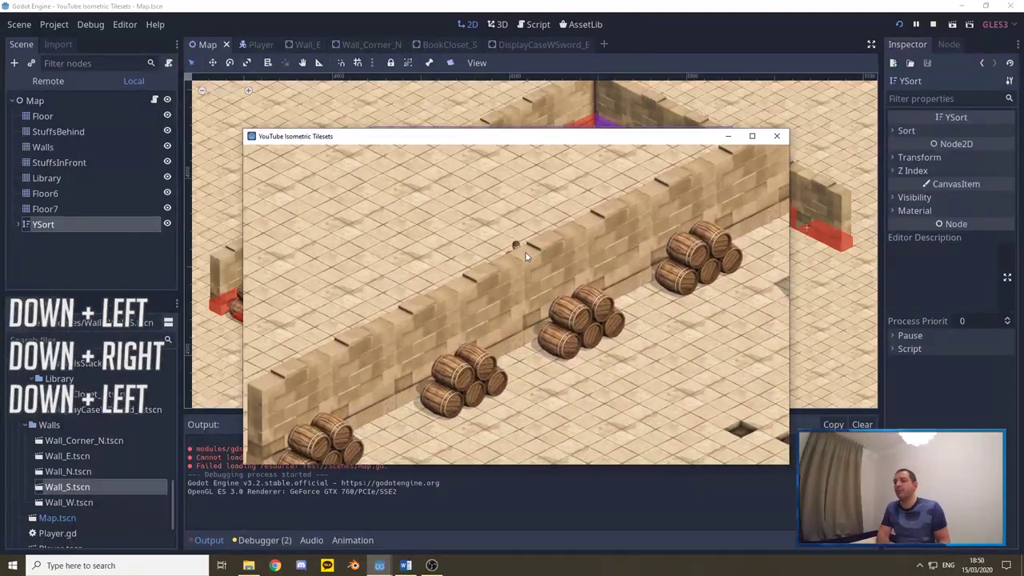
{"action": "key", "text": "Left"}
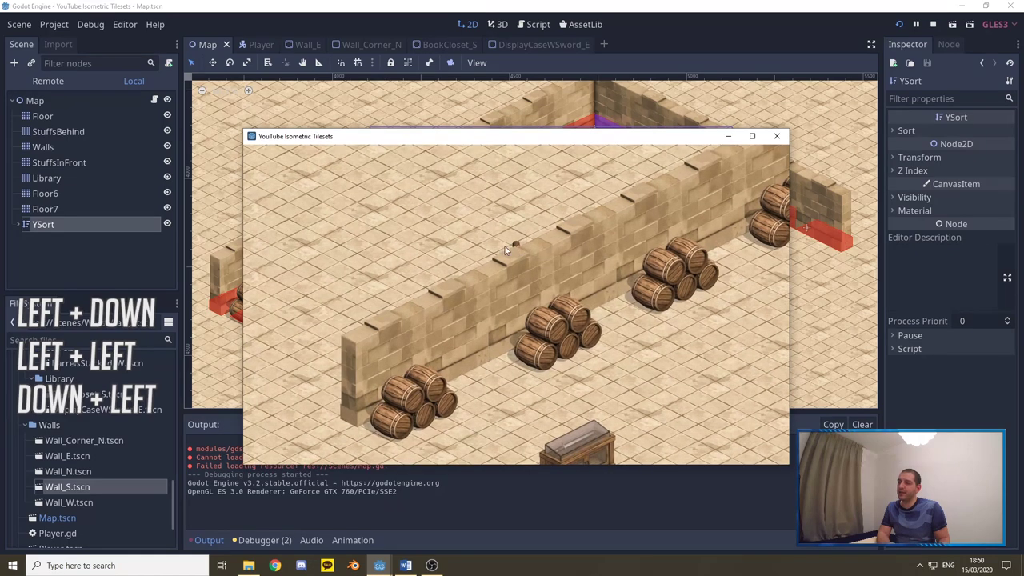
{"action": "key", "text": "Up"}
{"action": "key", "text": "Down"}
{"action": "key", "text": "Left"}
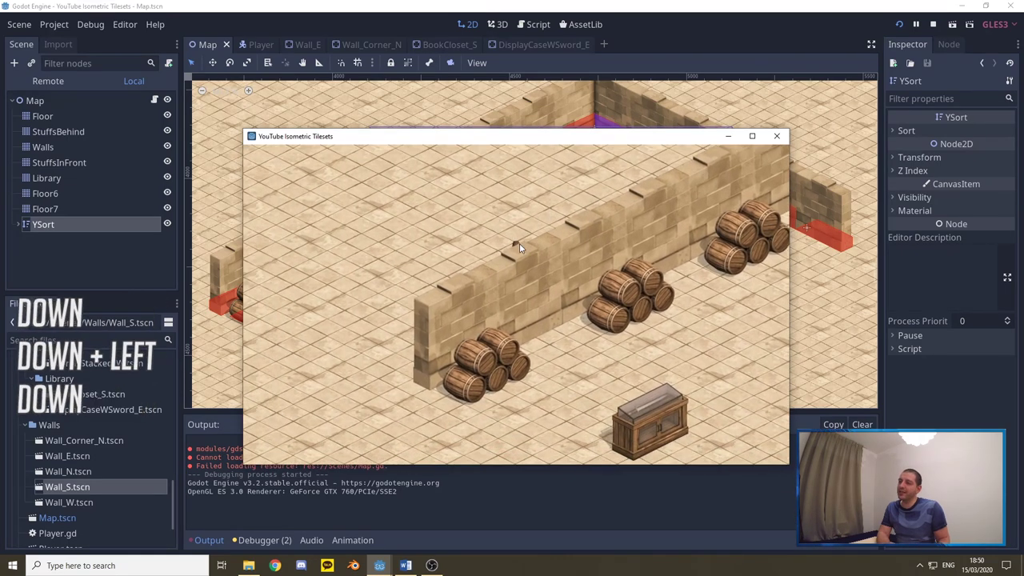
{"action": "key", "text": "Left"}
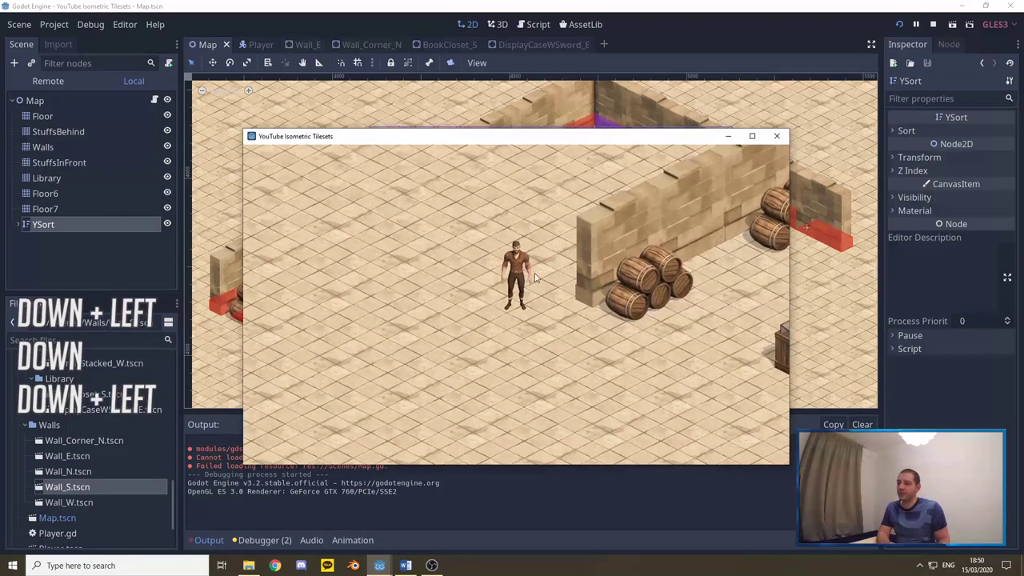
Walk the player in front of the end barrels and into the gap between them and the wall to test collision
{"action": "key", "text": "Right"}
{"action": "key", "text": "Down"}
{"action": "key", "text": "Right"}
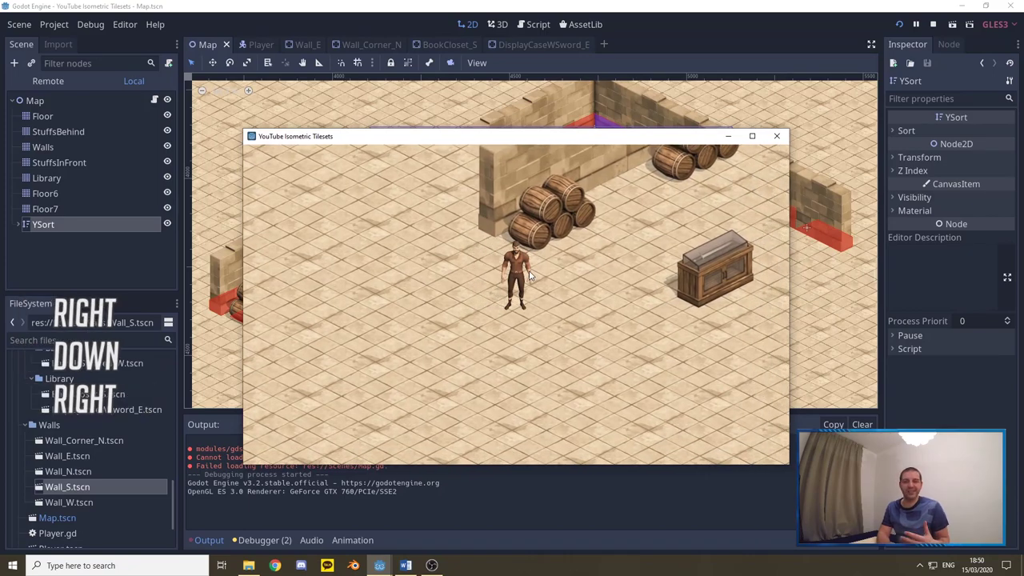
{"action": "key", "text": "Up"}
{"action": "key", "text": "Right"}
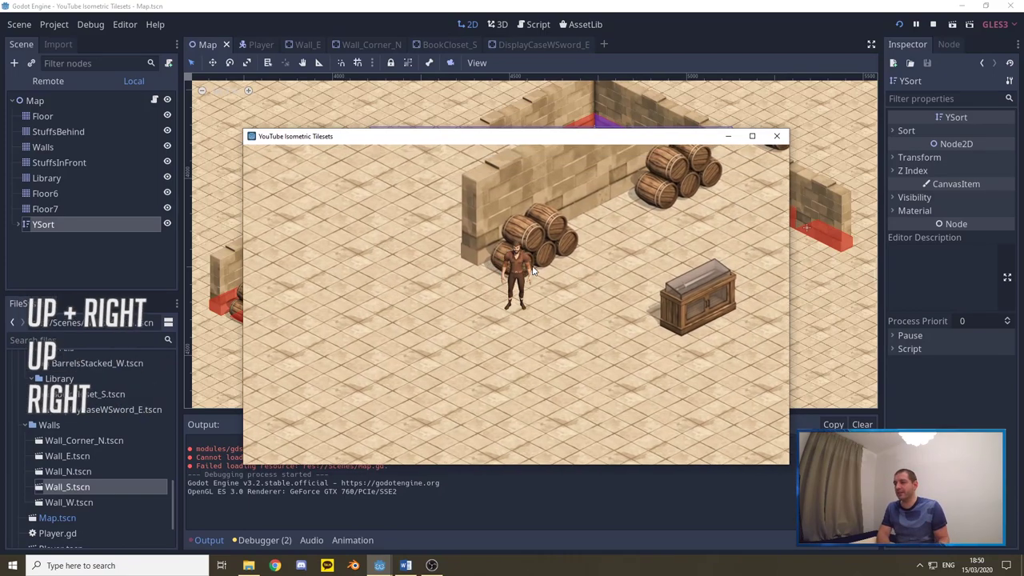
{"action": "key", "text": "Right"}
{"action": "key", "text": "Up"}
{"action": "key", "text": "Up"}
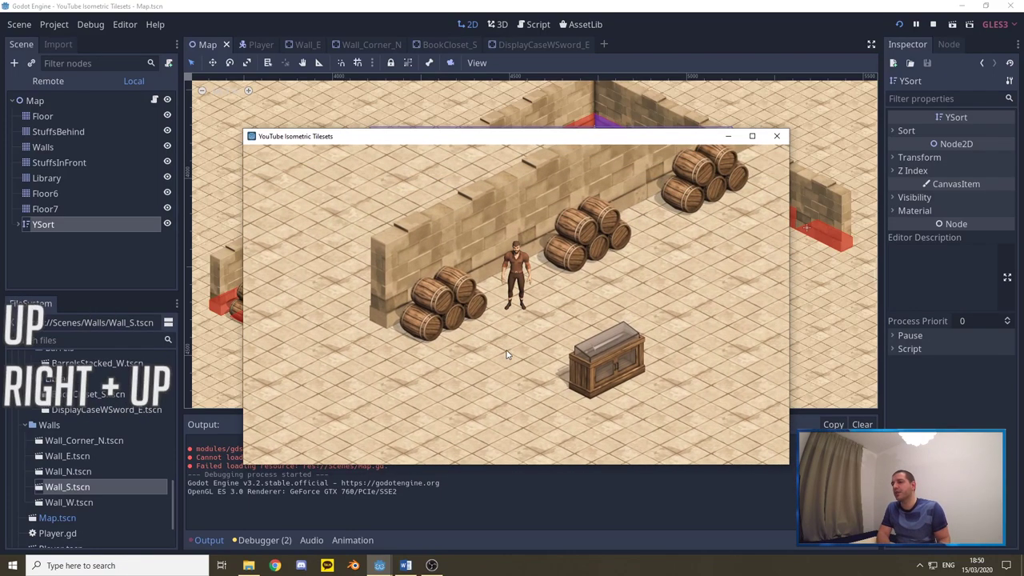
{"action": "key", "text": "Up+Left"}
{"action": "key", "text": "Left"}
{"action": "key", "text": "Left"}
{"action": "key", "text": "Left"}
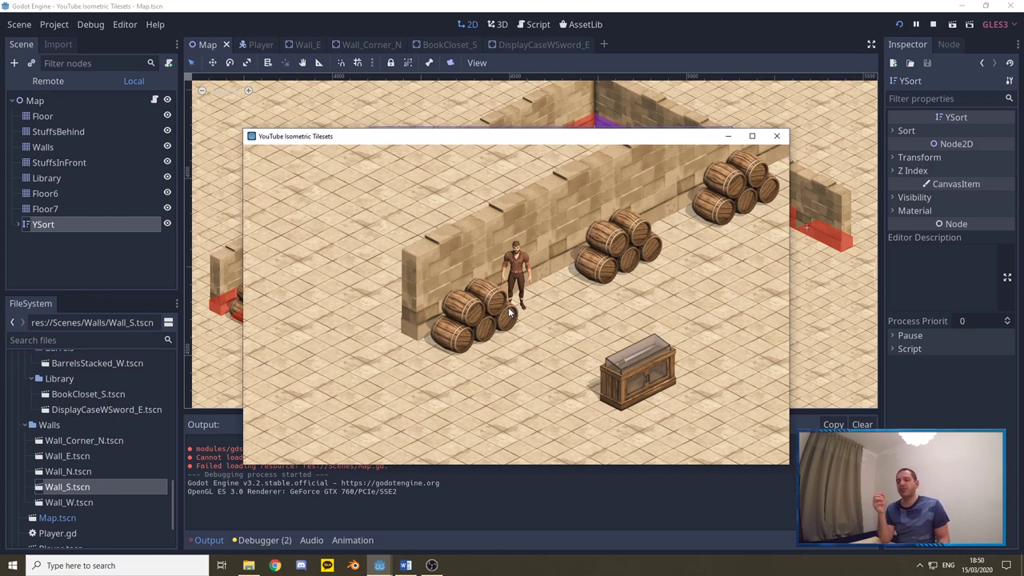
Walk the player past the display case to the floor holes, and close the running game
{"action": "key", "text": "Right"}
{"action": "key", "text": "Right+Down"}
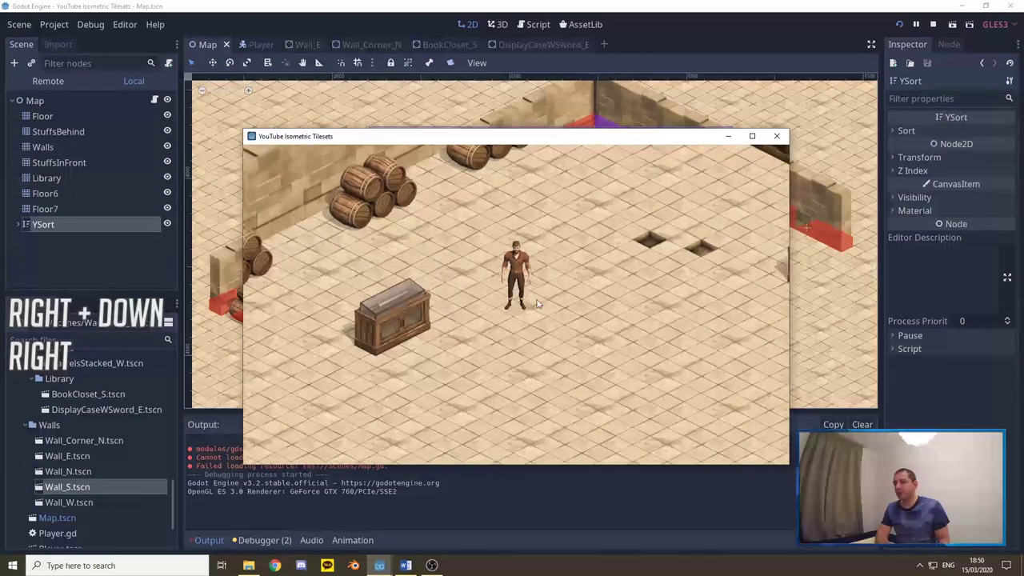
{"action": "key", "text": "Right+Up"}
{"action": "key", "text": "Down"}
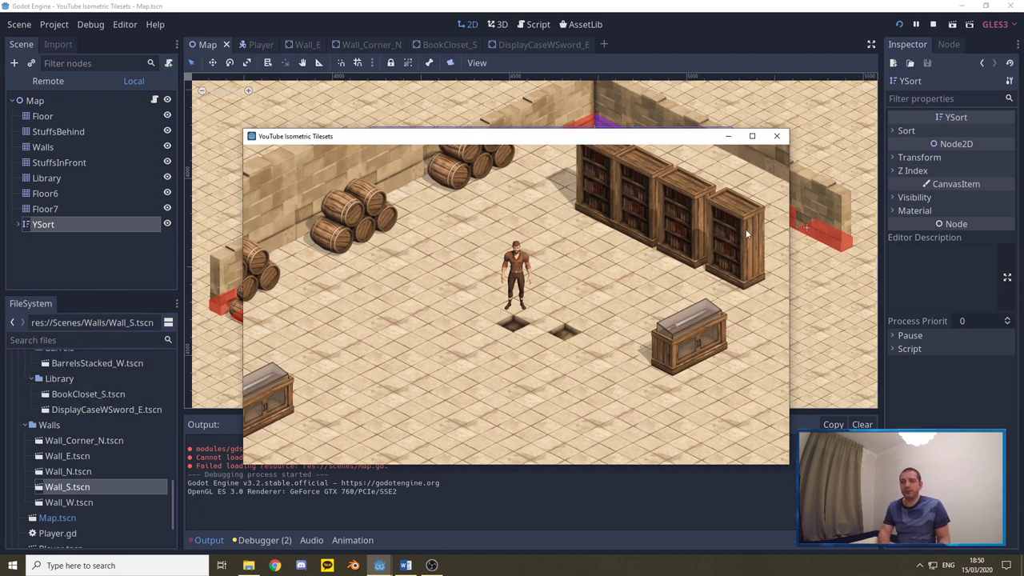
{"action": "left_click", "coordinate": [776, 136]}
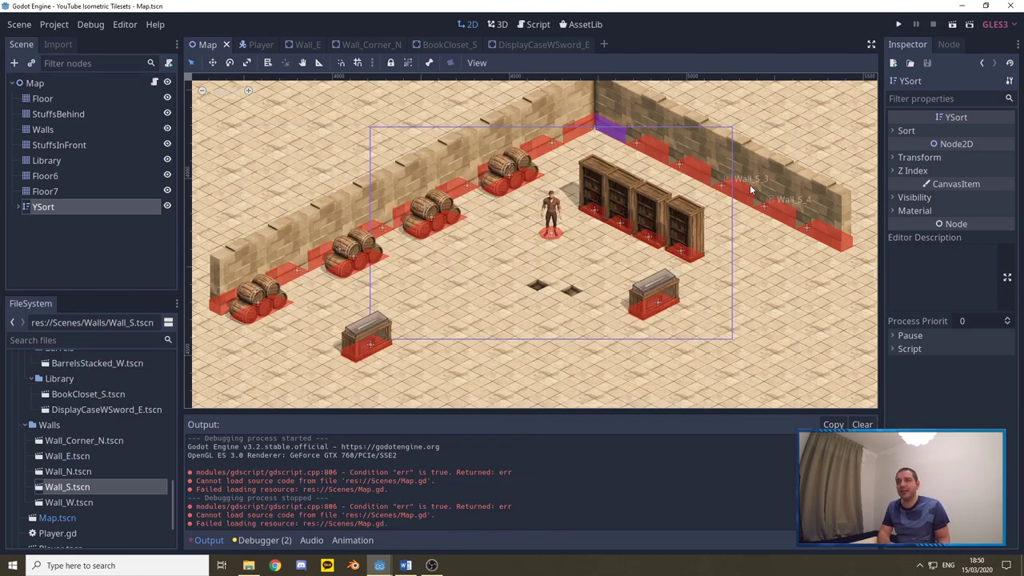
Add a Wall_E instance under the YSort's Walls node, on the floor beyond the barrel-side wall's end
{"action": "scroll", "coordinate": [600, 248], "scroll_direction": "down", "scroll_amount": 4}
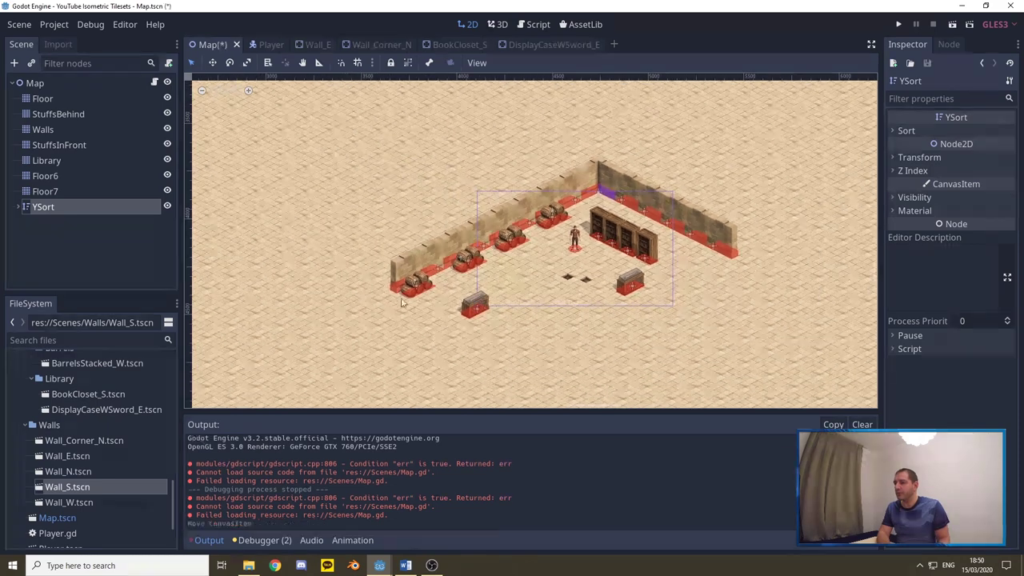
{"action": "scroll", "coordinate": [403, 298], "scroll_direction": "up", "scroll_amount": 5}
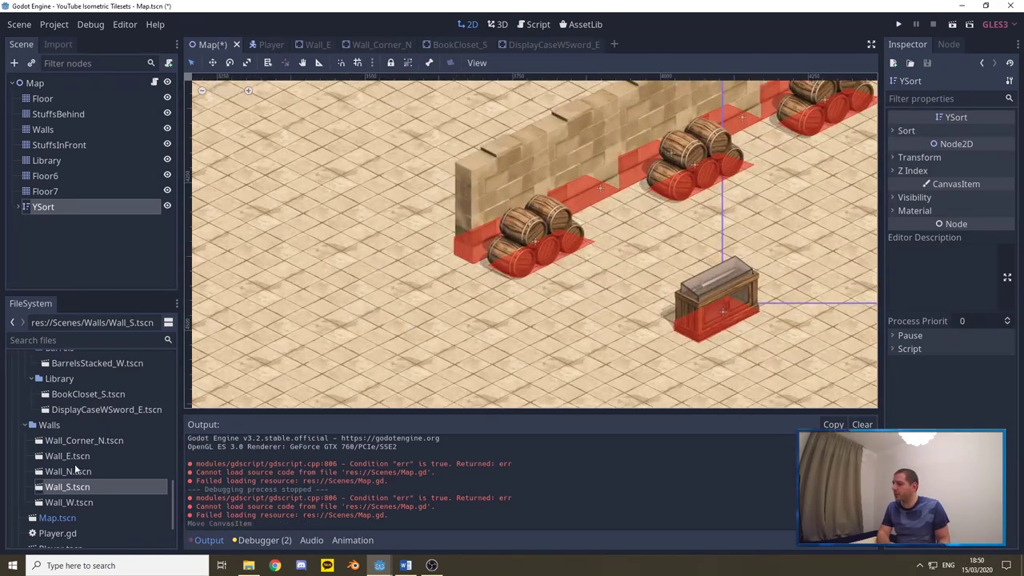
{"action": "left_click", "coordinate": [81, 458]}
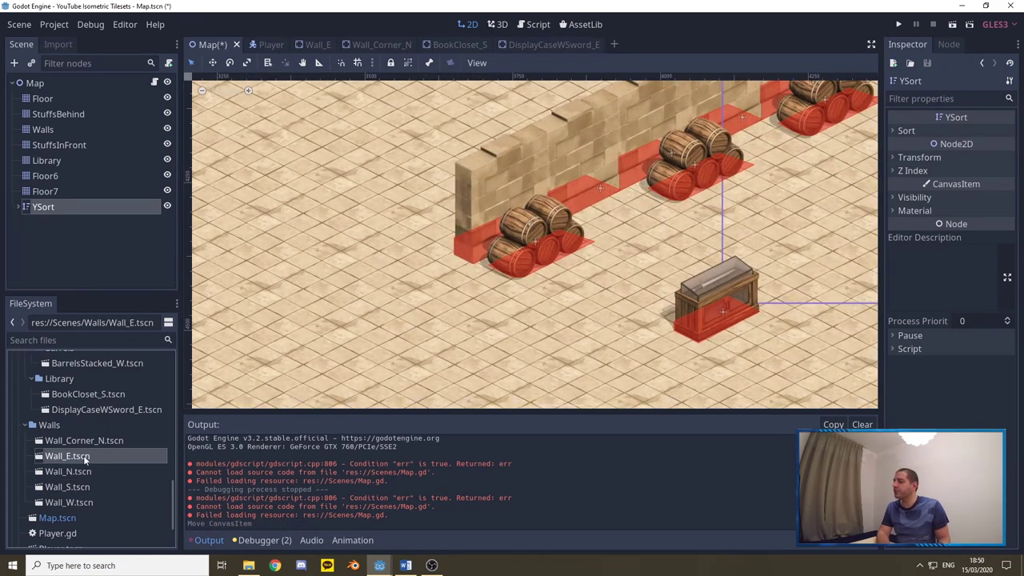
{"action": "left_click", "coordinate": [18, 208]}
{"action": "left_click", "coordinate": [49, 215]}
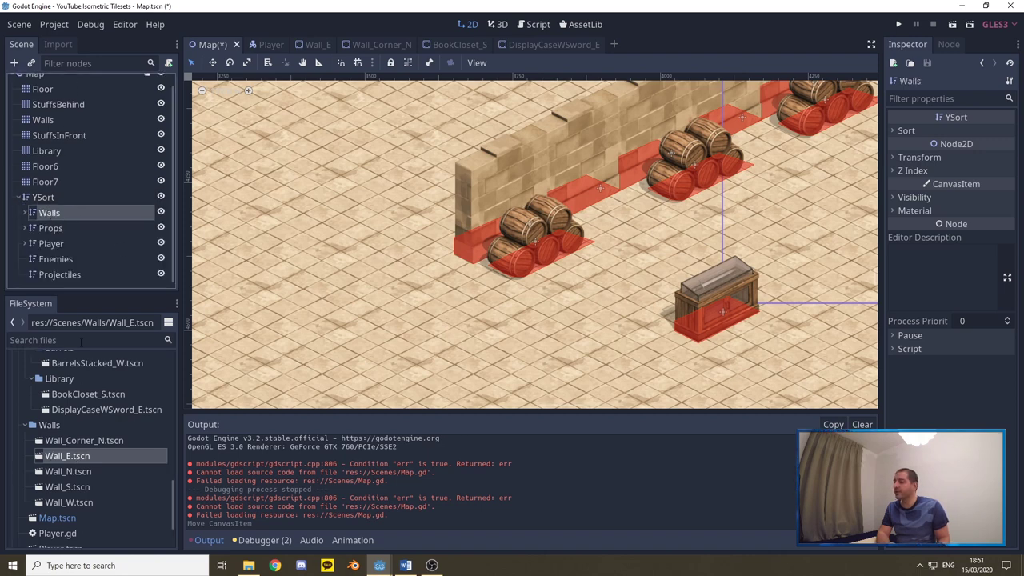
{"action": "left_click_drag", "start_coordinate": [62, 461], "coordinate": [324, 269]}
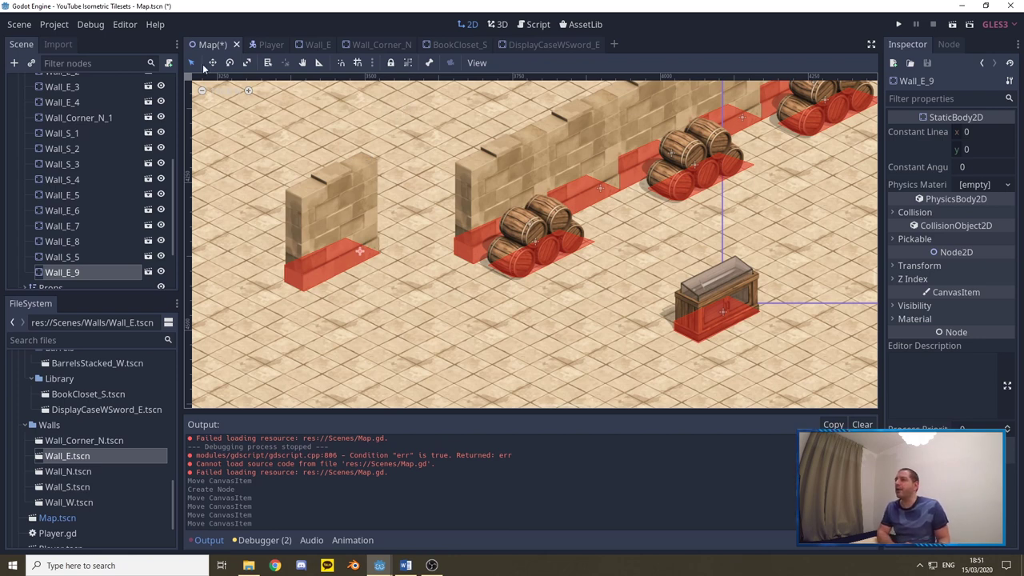
Turn on grid snapping, check the snap configuration, and move the new Wall_E piece flush against the barrel-side wall's end
{"action": "left_click", "coordinate": [358, 63]}
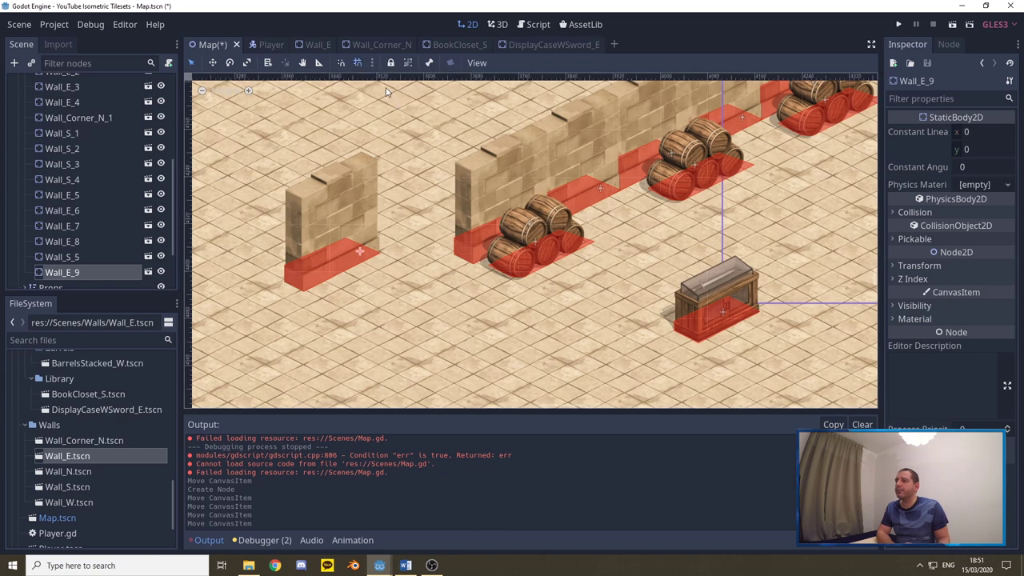
{"action": "left_click", "coordinate": [372, 63]}
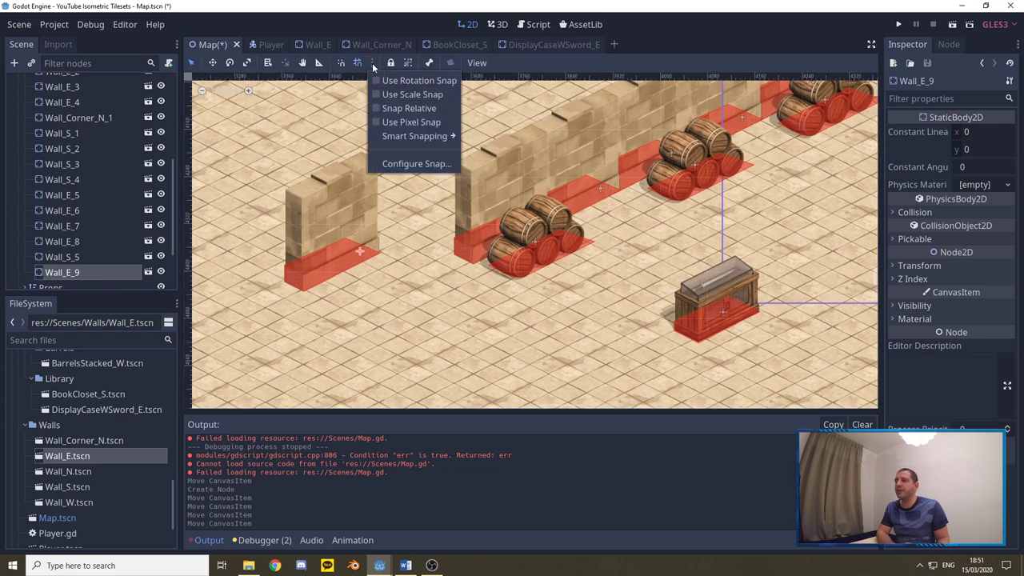
{"action": "left_click", "coordinate": [413, 164]}
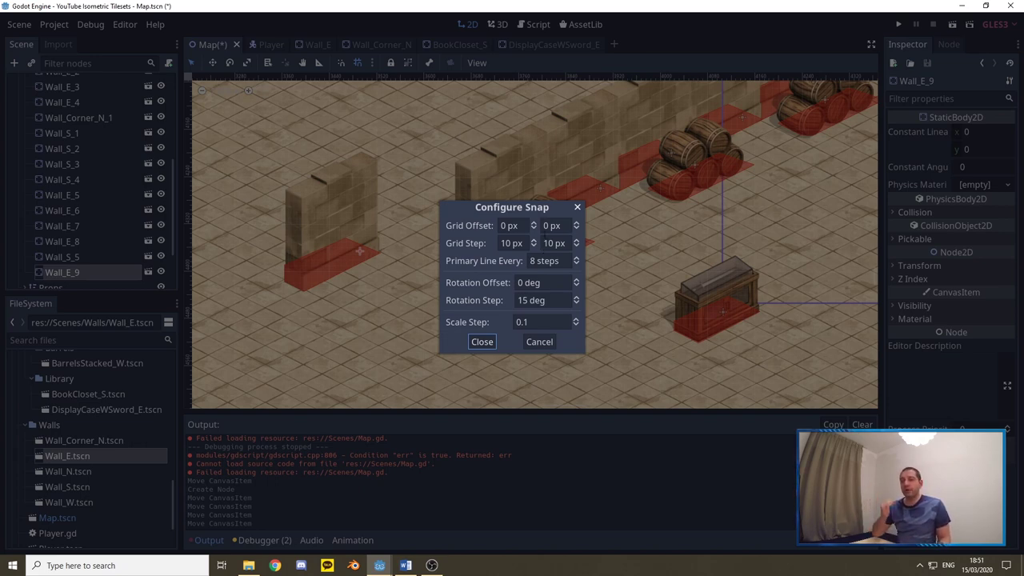
{"action": "left_click", "coordinate": [539, 342]}
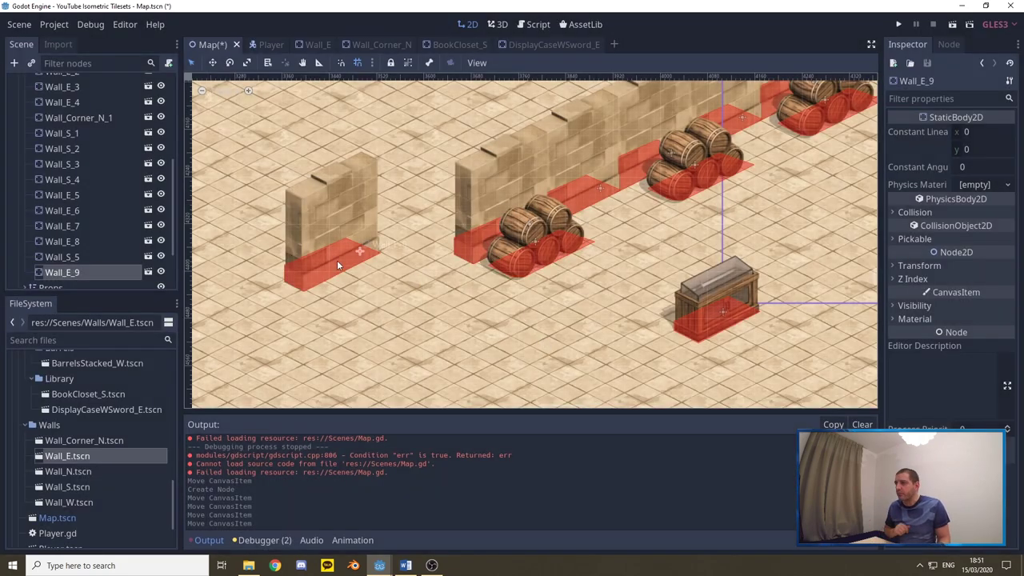
{"action": "left_click_drag", "start_coordinate": [329, 247], "coordinate": [432, 253]}
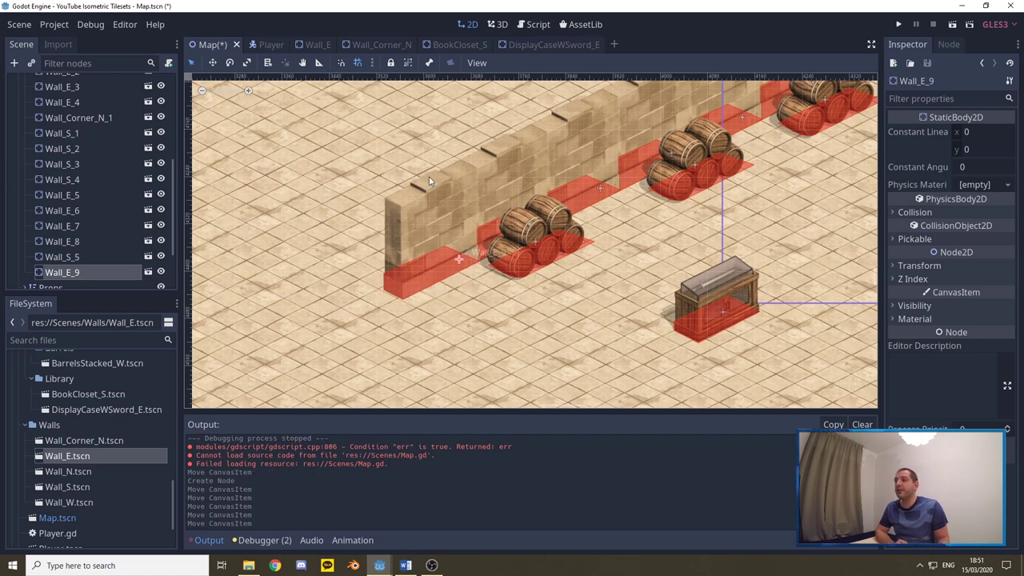
Add another Wall_E instance under the Walls node to extend the barrel-side wall by one more segment
{"action": "scroll", "coordinate": [50, 132], "scroll_direction": "up", "scroll_amount": 3}
{"action": "left_click", "coordinate": [49, 144]}
{"action": "scroll", "coordinate": [323, 357], "scroll_direction": "down", "scroll_amount": 2}
{"action": "scroll", "coordinate": [323, 357], "scroll_direction": "up", "scroll_amount": 1}
{"action": "left_click_drag", "start_coordinate": [67, 456], "coordinate": [438, 272]}
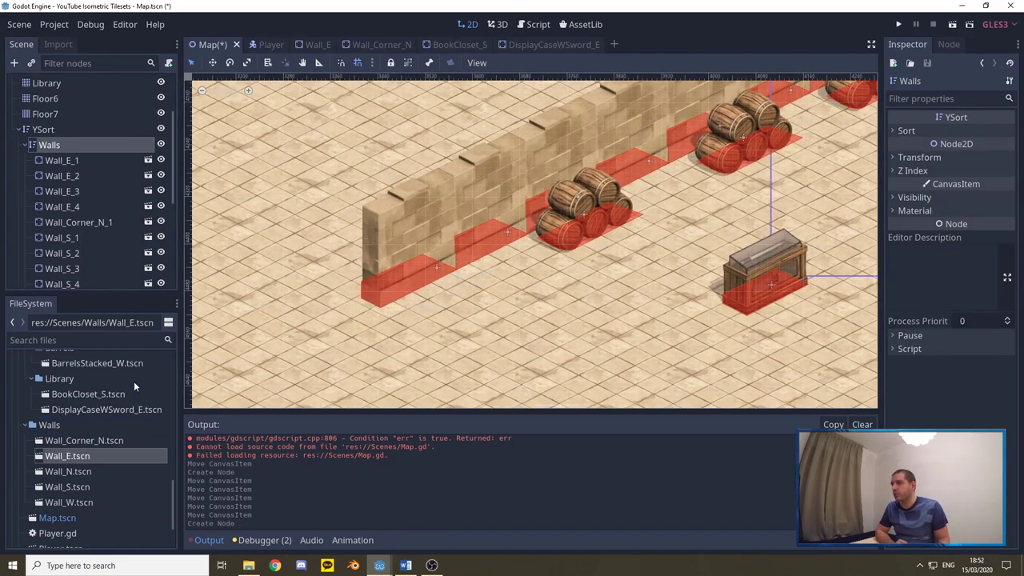
Add another Wall_E instance under the Walls node and move it flush against the barrel-side wall's end
{"action": "left_click_drag", "start_coordinate": [80, 459], "coordinate": [336, 301]}
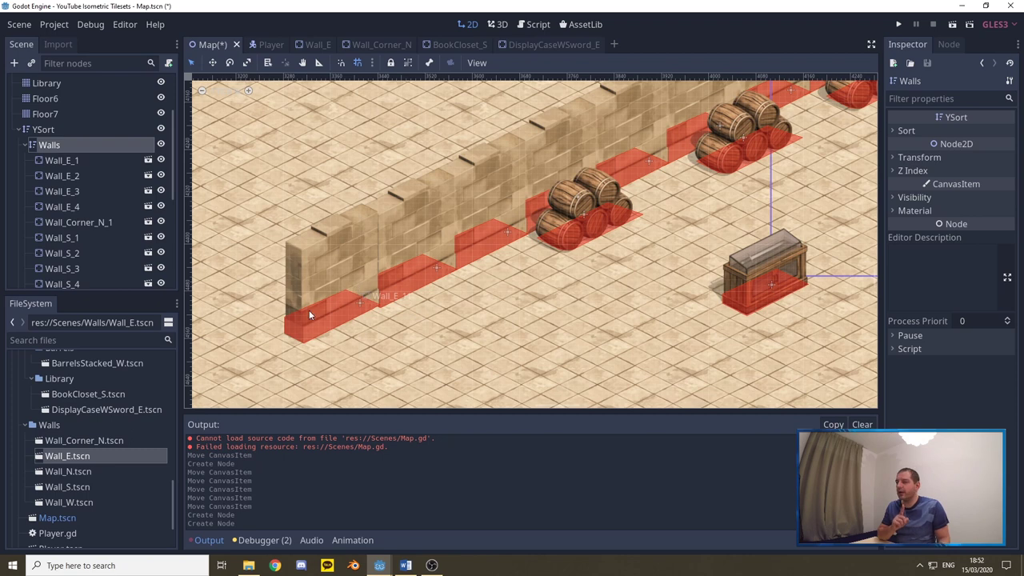
{"action": "left_click", "coordinate": [330, 286]}
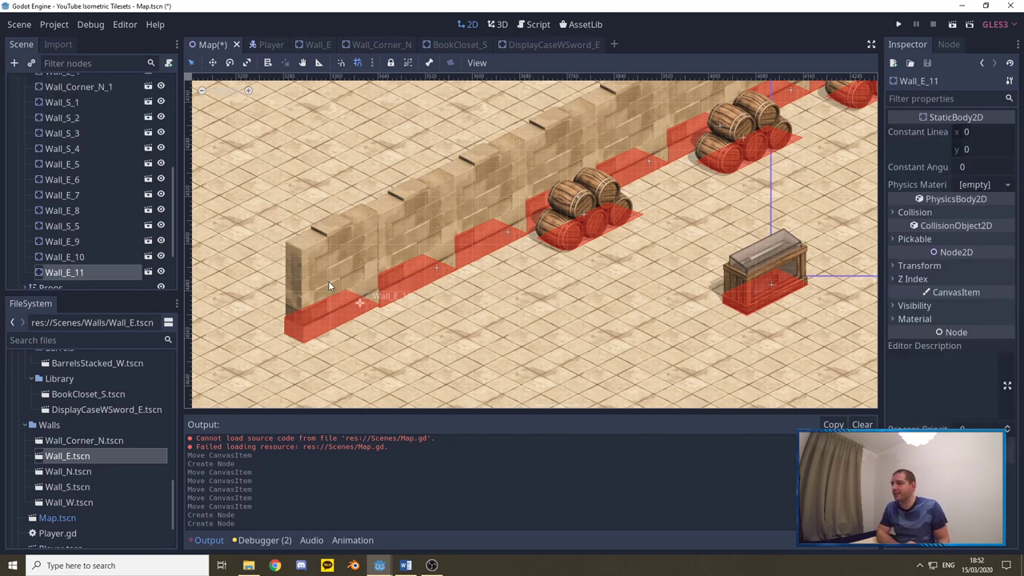
{"action": "left_click_drag", "start_coordinate": [328, 280], "coordinate": [333, 285]}
{"action": "left_click_drag", "start_coordinate": [73, 456], "coordinate": [283, 362]}
{"action": "scroll", "coordinate": [54, 248], "scroll_direction": "down", "scroll_amount": 1}
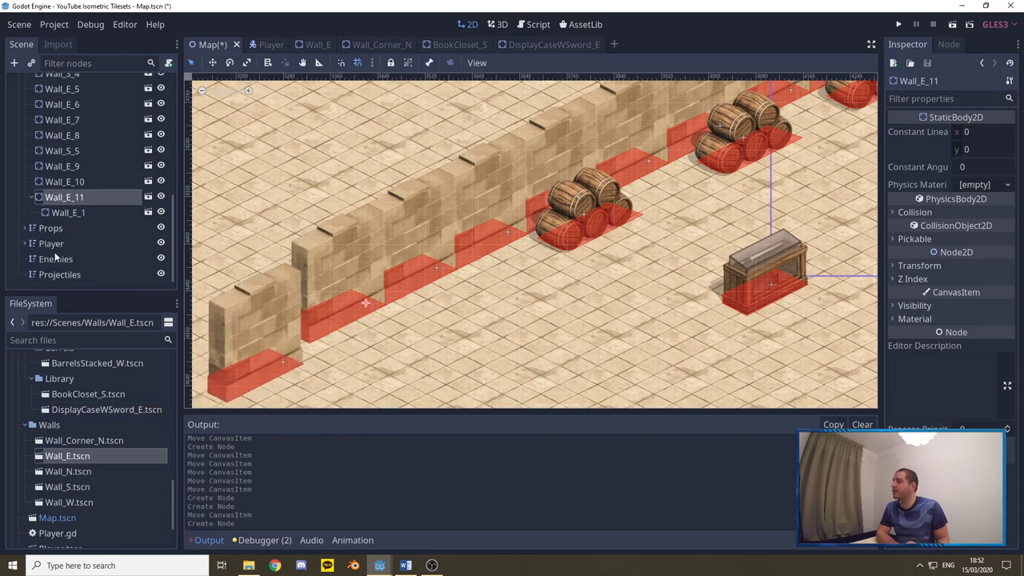
{"action": "left_click", "coordinate": [64, 213]}
{"action": "key", "text": "Delete"}
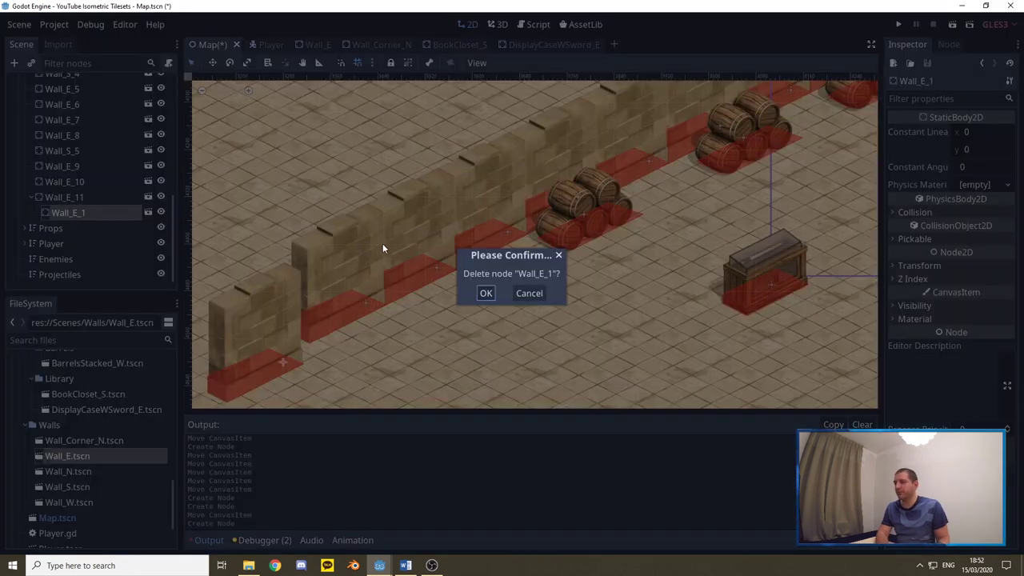
{"action": "left_click", "coordinate": [485, 295]}
Add four more Wall_E instances under the YSort's Walls node, on the floor beyond the barrel-side wall's end
{"action": "scroll", "coordinate": [76, 160], "scroll_direction": "up", "scroll_amount": 5}
{"action": "left_click", "coordinate": [49, 159]}
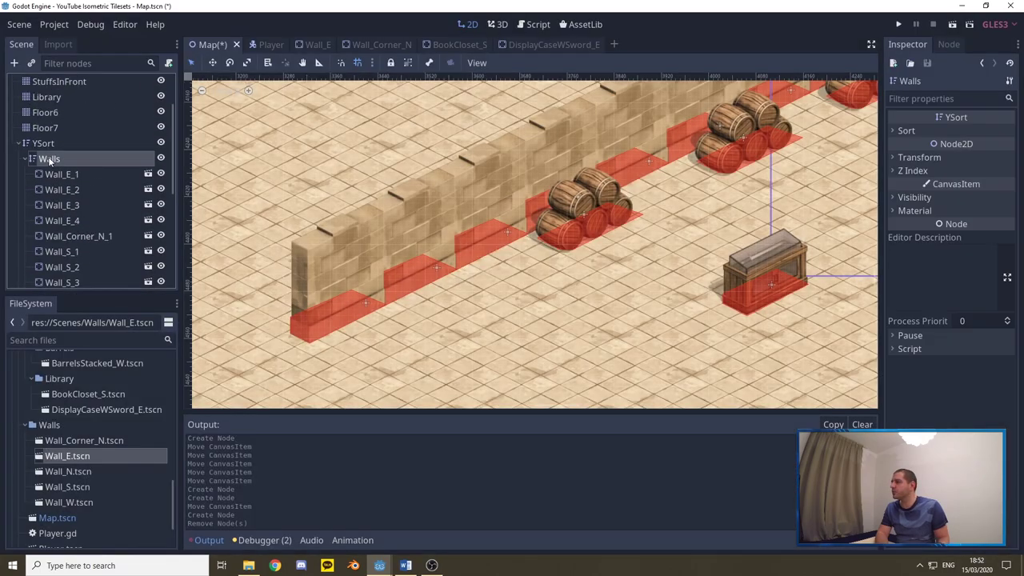
{"action": "scroll", "coordinate": [559, 293], "scroll_direction": "down", "scroll_amount": 2}
{"action": "scroll", "coordinate": [559, 293], "scroll_direction": "down", "scroll_amount": 2}
{"action": "scroll", "coordinate": [488, 206], "scroll_direction": "up", "scroll_amount": 2}
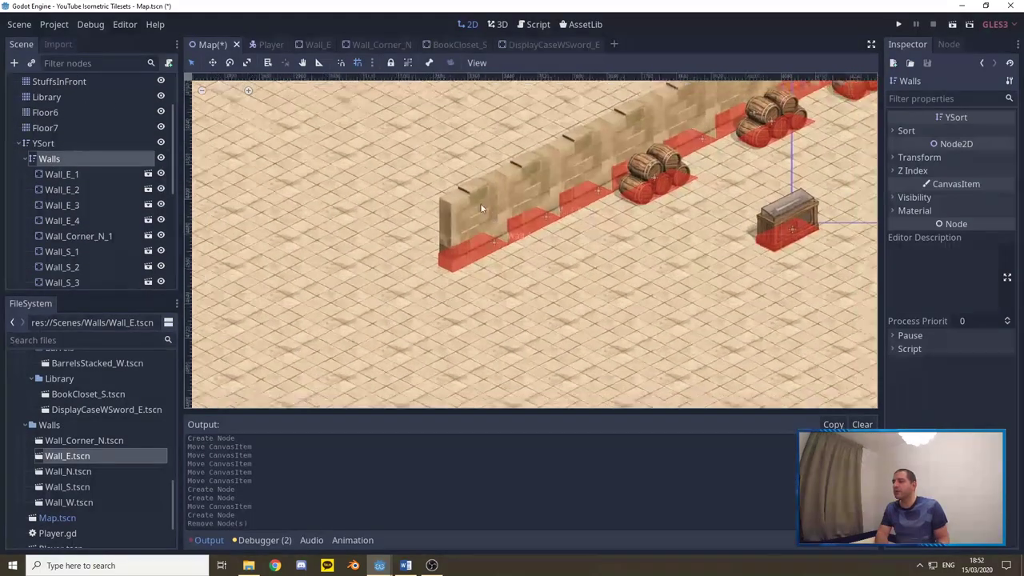
{"action": "scroll", "coordinate": [375, 357], "scroll_direction": "up", "scroll_amount": 1}
{"action": "left_click_drag", "start_coordinate": [80, 456], "coordinate": [236, 366]}
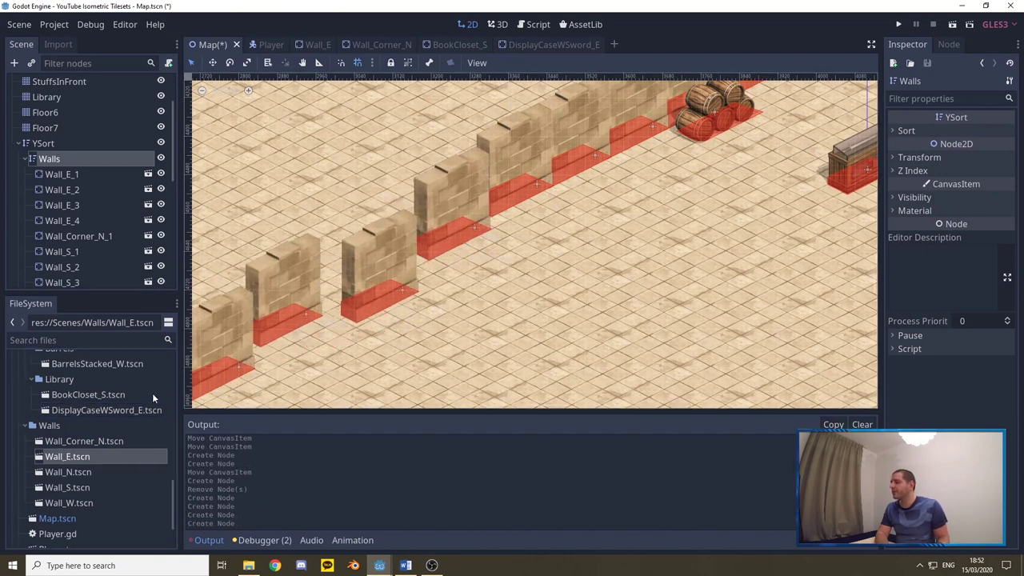
Move the four loose Wall_E pieces into line so they continue the barrel-side wall without gaps
{"action": "left_click", "coordinate": [454, 224]}
{"action": "left_click_drag", "start_coordinate": [453, 224], "coordinate": [390, 237]}
{"action": "left_click_drag", "start_coordinate": [281, 310], "coordinate": [334, 266]}
{"action": "left_click_drag", "start_coordinate": [255, 348], "coordinate": [322, 282]}
{"action": "scroll", "coordinate": [574, 300], "scroll_direction": "down", "scroll_amount": 2}
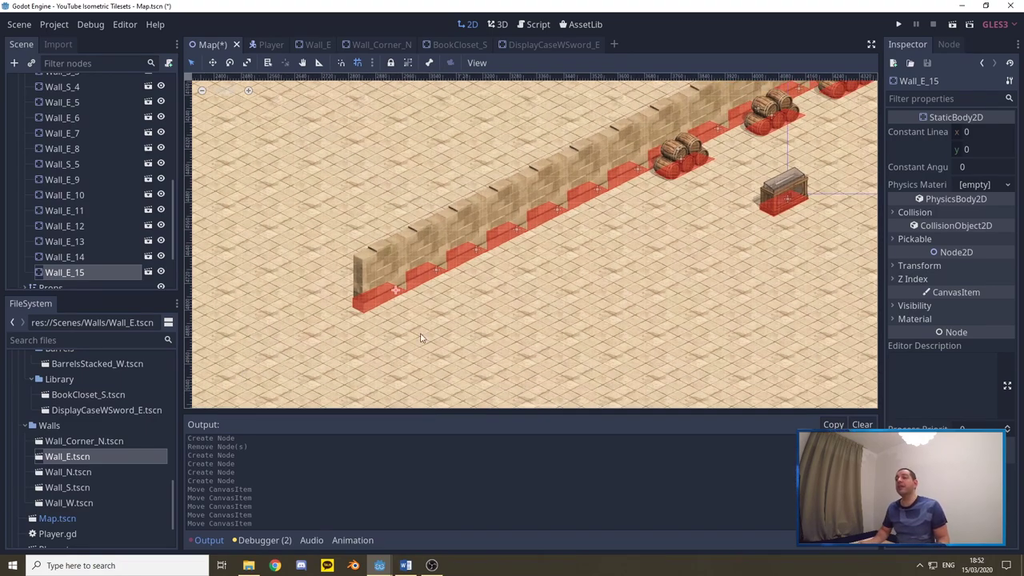
Duplicate the bookcase-side wall's last Wall_S piece four times, placing the copies end to end to extend that wall
{"action": "scroll", "coordinate": [407, 290], "scroll_direction": "down", "scroll_amount": 2}
{"action": "scroll", "coordinate": [407, 289], "scroll_direction": "down", "scroll_amount": 3}
{"action": "scroll", "coordinate": [560, 184], "scroll_direction": "up", "scroll_amount": 3}
{"action": "scroll", "coordinate": [802, 149], "scroll_direction": "down", "scroll_amount": 3}
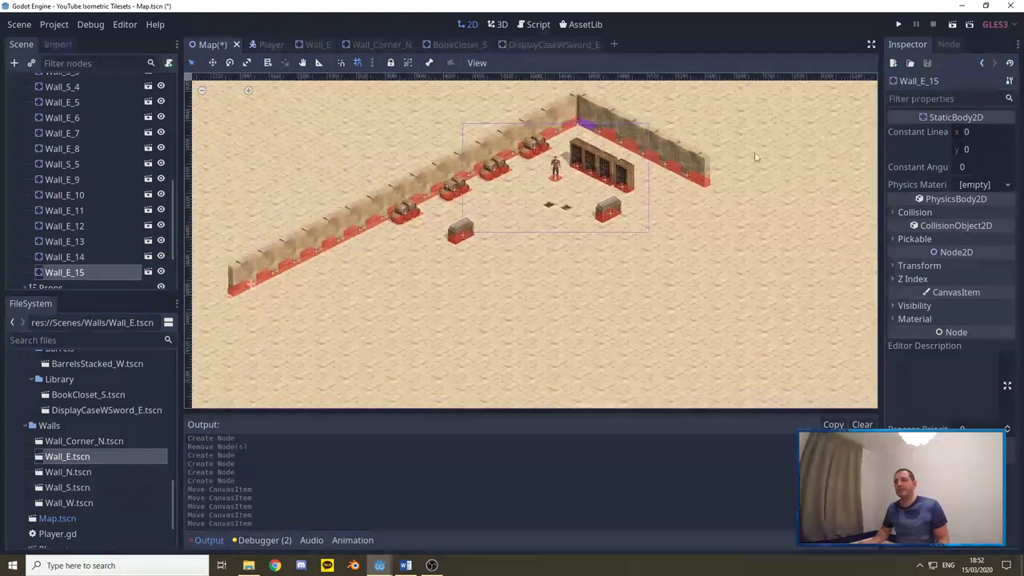
{"action": "scroll", "coordinate": [802, 149], "scroll_direction": "up", "scroll_amount": 2}
{"action": "scroll", "coordinate": [801, 150], "scroll_direction": "up", "scroll_amount": 4}
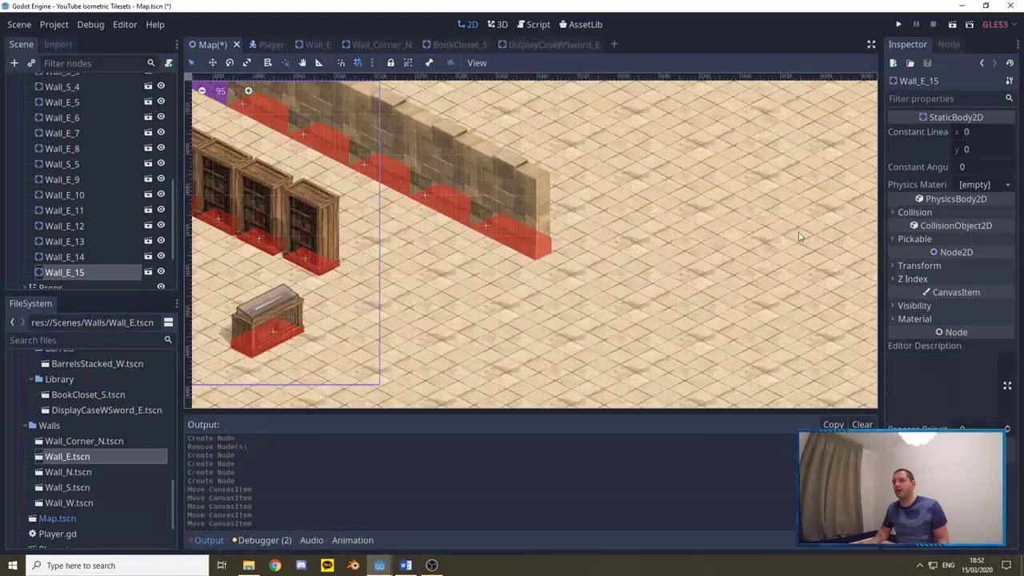
{"action": "left_click", "coordinate": [512, 198]}
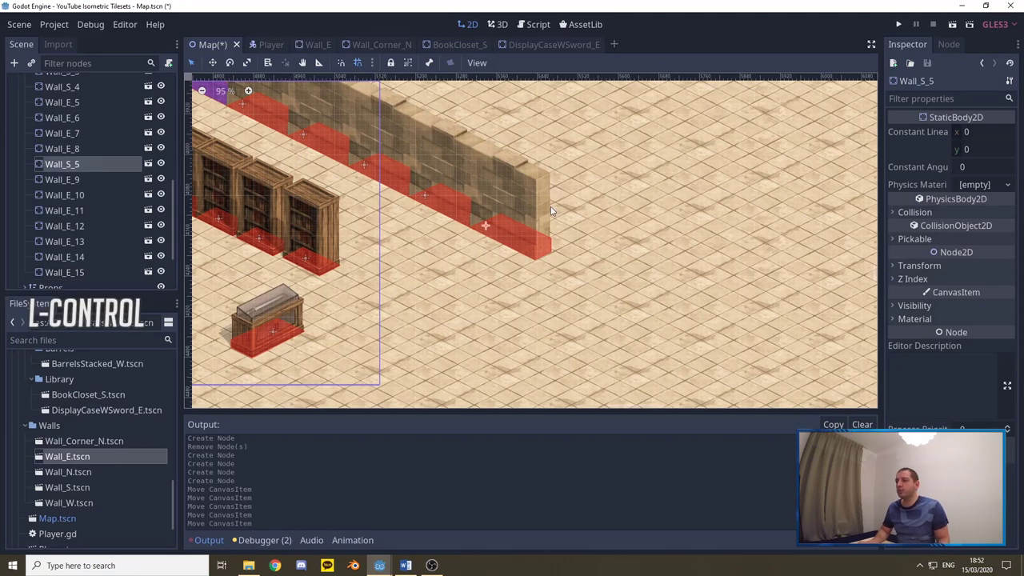
{"action": "key", "text": "ctrl+d"}
{"action": "left_click_drag", "start_coordinate": [503, 198], "coordinate": [749, 307]}
{"action": "key", "text": "ctrl+d"}
{"action": "key", "text": "ctrl+d"}
{"action": "key", "text": "ctrl+d"}
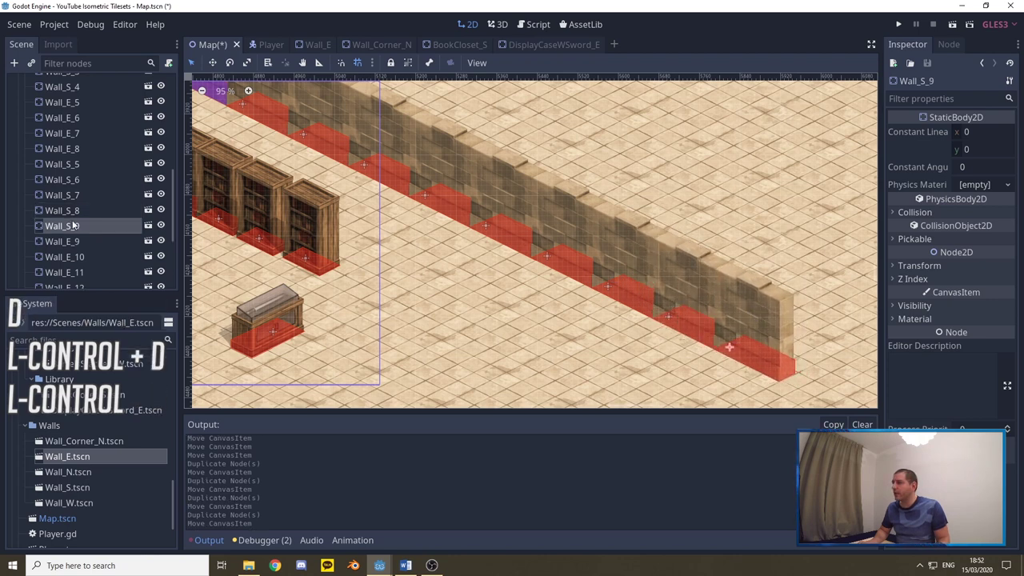
Review the wall nodes in the scene tree and the layout of the two extended walls on the map
{"action": "scroll", "coordinate": [63, 170], "scroll_direction": "up", "scroll_amount": 5}
{"action": "scroll", "coordinate": [62, 170], "scroll_direction": "down", "scroll_amount": 8}
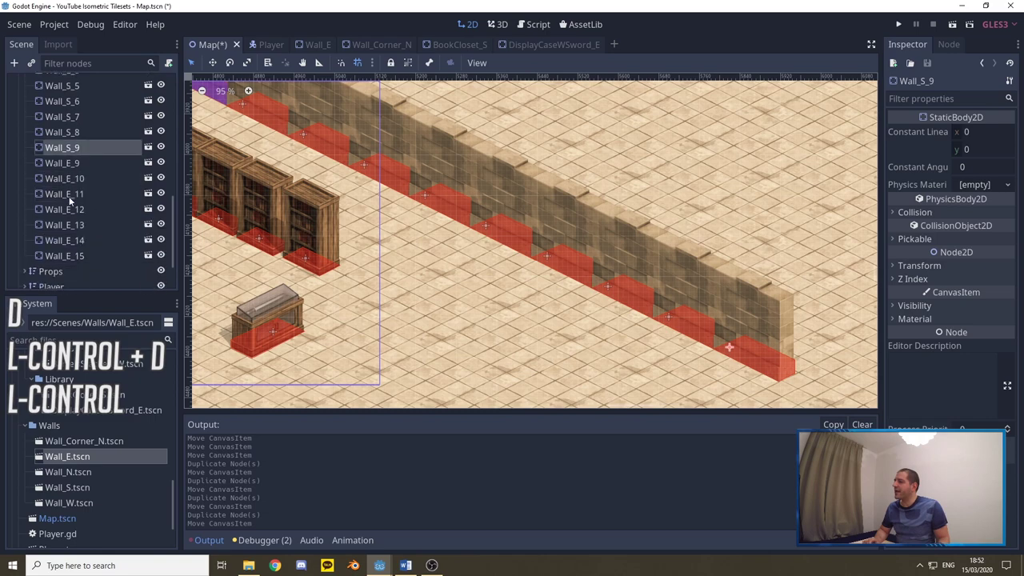
{"action": "scroll", "coordinate": [85, 178], "scroll_direction": "up", "scroll_amount": 8}
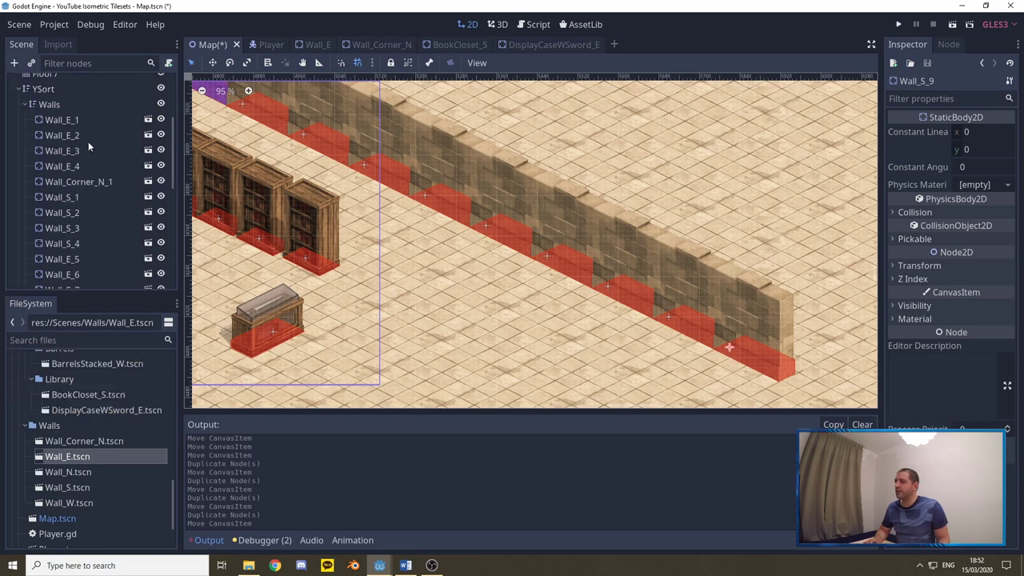
{"action": "scroll", "coordinate": [773, 287], "scroll_direction": "down", "scroll_amount": 4}
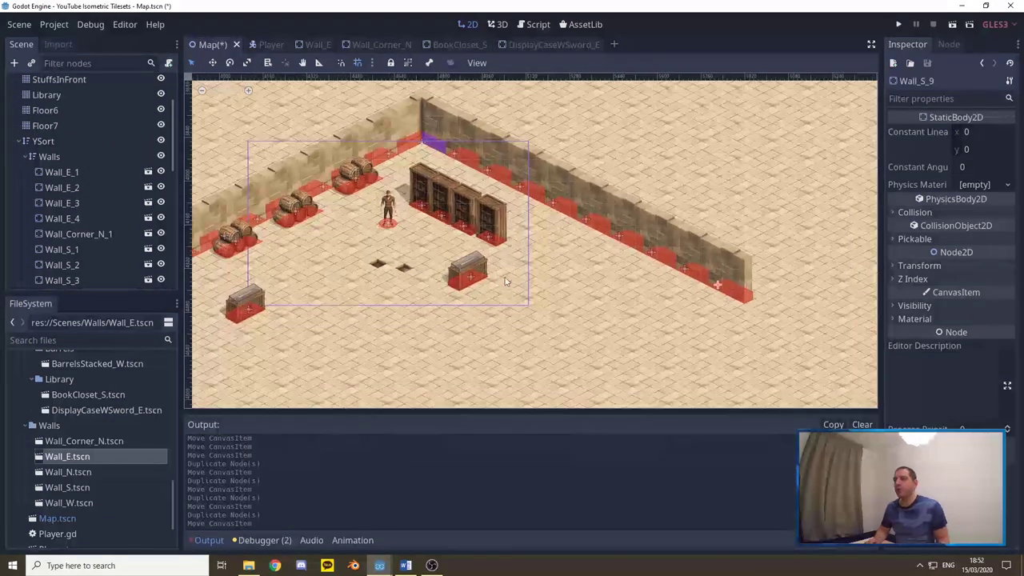
{"action": "scroll", "coordinate": [597, 189], "scroll_direction": "up", "scroll_amount": 3}
{"action": "scroll", "coordinate": [597, 189], "scroll_direction": "down", "scroll_amount": 4}
{"action": "scroll", "coordinate": [504, 241], "scroll_direction": "up", "scroll_amount": 2}
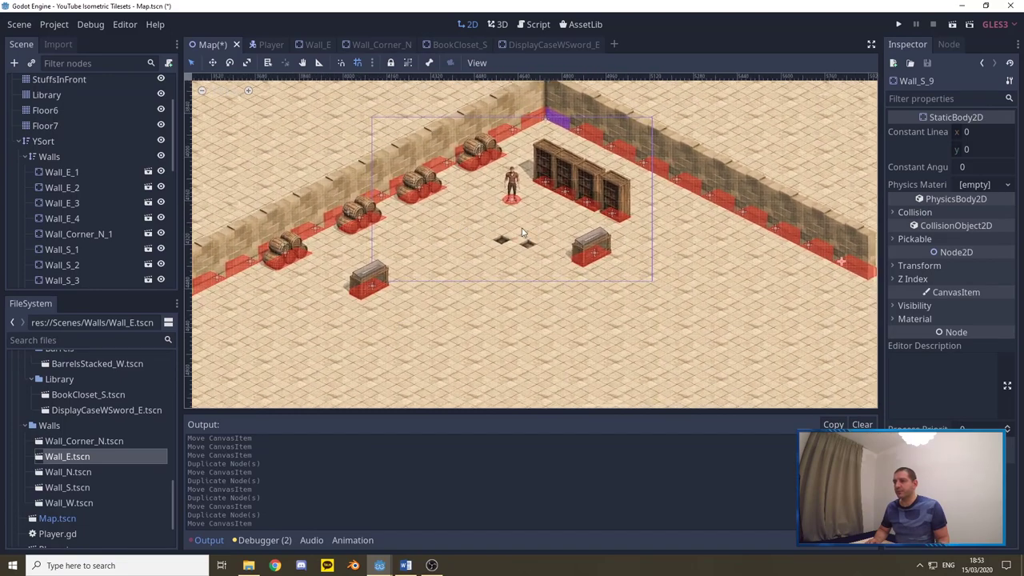
{"action": "scroll", "coordinate": [510, 177], "scroll_direction": "up", "scroll_amount": 1}
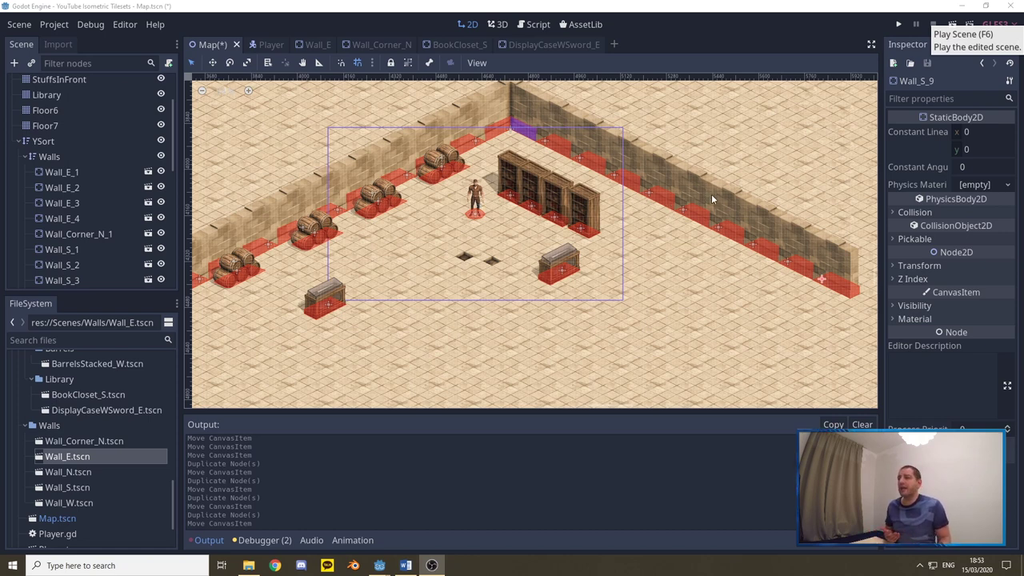
Paint a stone wall open-door tile in the Walls TileMap, on the open floor in front of the bookcase-side wall
{"action": "scroll", "coordinate": [71, 149], "scroll_direction": "up", "scroll_amount": 2}
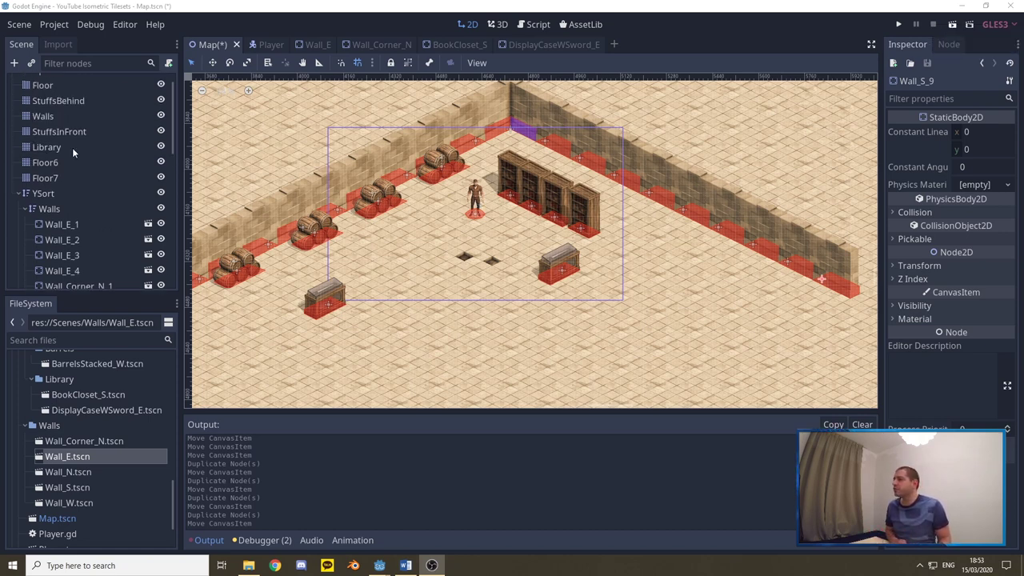
{"action": "scroll", "coordinate": [56, 120], "scroll_direction": "up", "scroll_amount": 1}
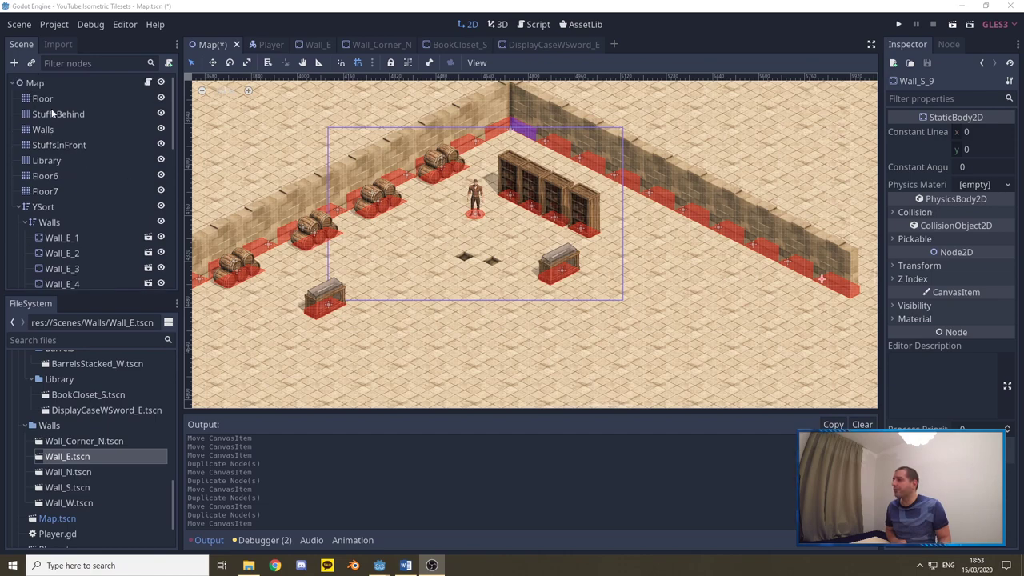
{"action": "left_click", "coordinate": [47, 131]}
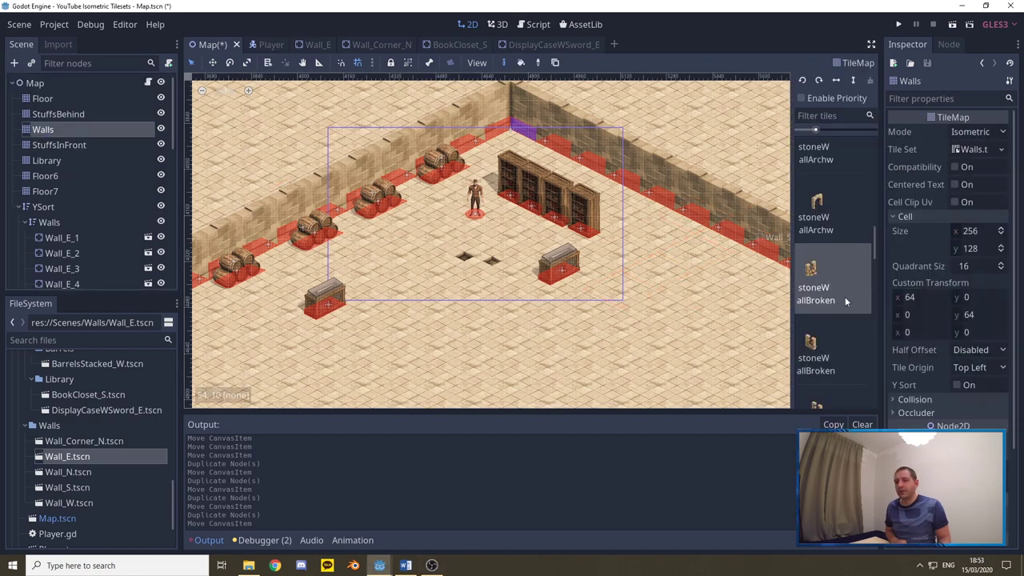
{"action": "scroll", "coordinate": [842, 280], "scroll_direction": "down", "scroll_amount": 4}
{"action": "scroll", "coordinate": [838, 277], "scroll_direction": "down", "scroll_amount": 3}
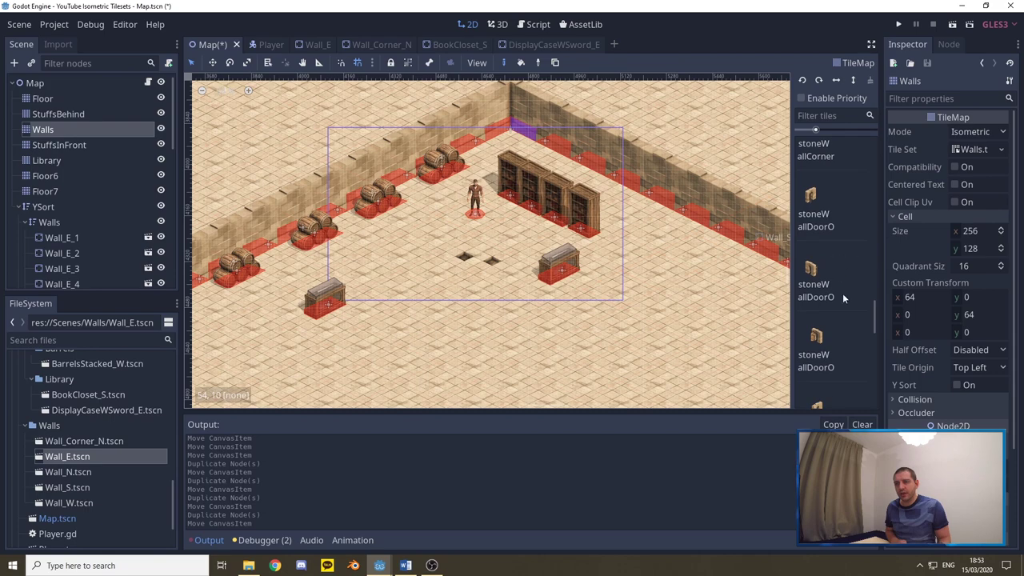
{"action": "left_click", "coordinate": [816, 351]}
{"action": "left_click", "coordinate": [692, 276]}
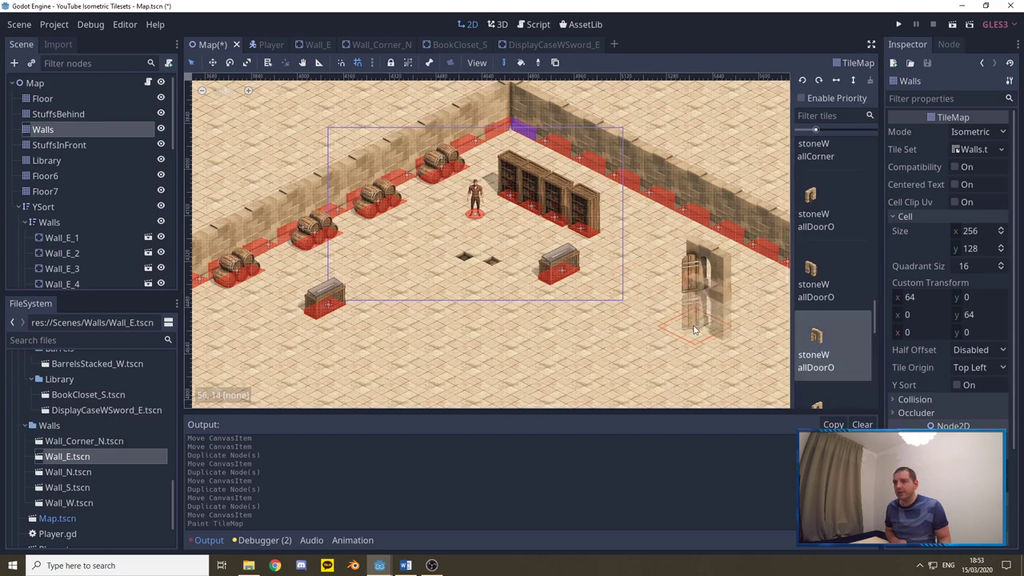
Inspect the painted door tile up close beside the bookcase-side wall and erase it from the Walls TileMap
{"action": "scroll", "coordinate": [444, 236], "scroll_direction": "down", "scroll_amount": 1}
{"action": "scroll", "coordinate": [444, 236], "scroll_direction": "down", "scroll_amount": 1}
{"action": "scroll", "coordinate": [573, 215], "scroll_direction": "up", "scroll_amount": 3}
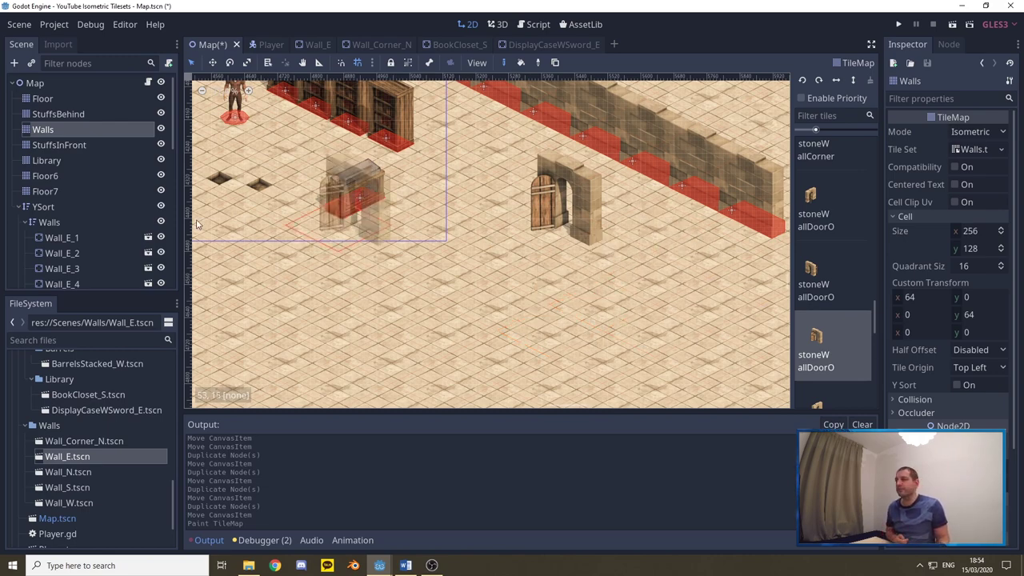
{"action": "scroll", "coordinate": [376, 244], "scroll_direction": "down", "scroll_amount": 1}
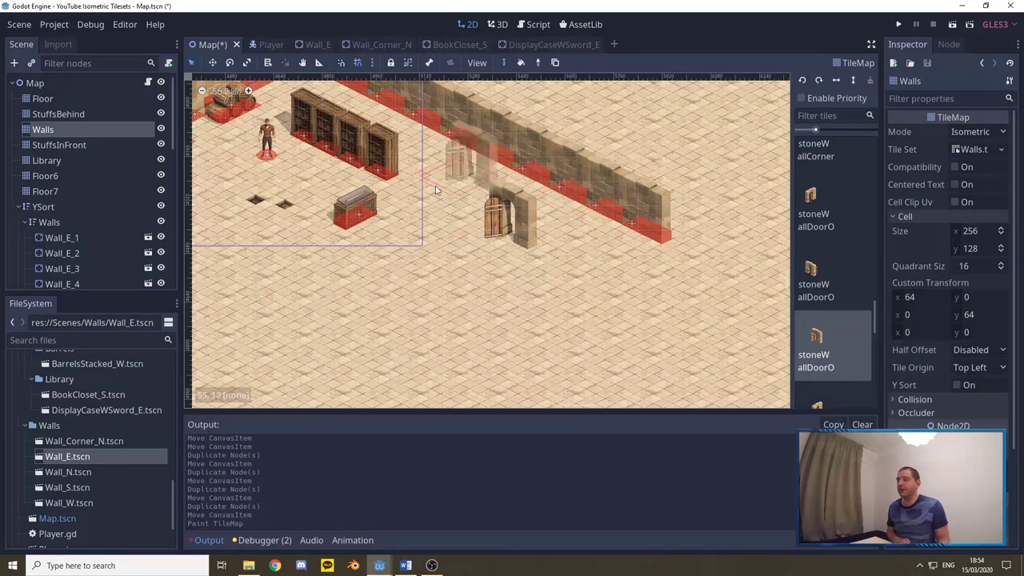
{"action": "scroll", "coordinate": [375, 250], "scroll_direction": "up", "scroll_amount": 4}
{"action": "scroll", "coordinate": [371, 258], "scroll_direction": "down", "scroll_amount": 3}
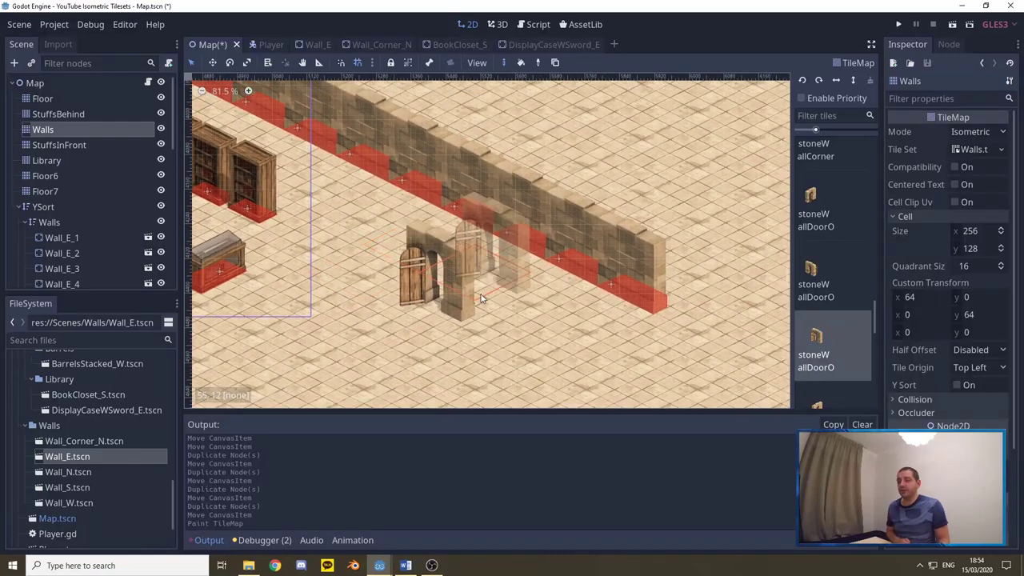
{"action": "right_click", "coordinate": [427, 305]}
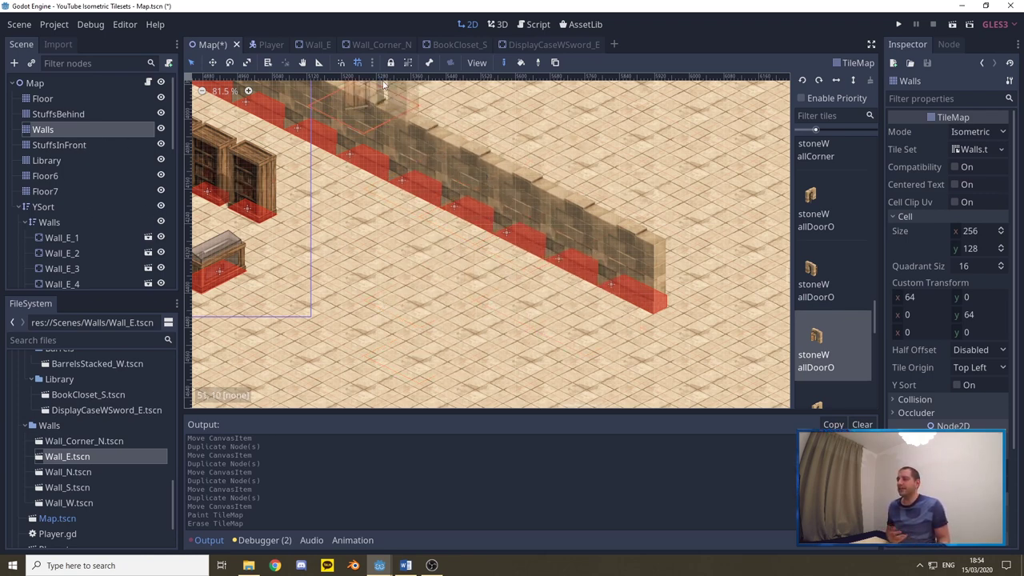
Add an Area2D child node to the root node of the Wall_E scene
{"action": "left_click", "coordinate": [315, 46]}
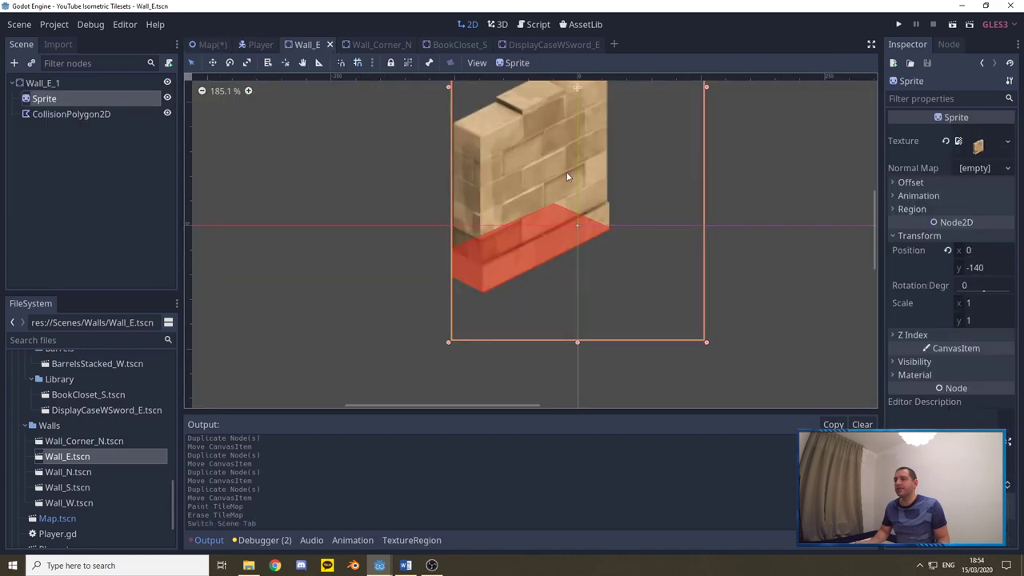
{"action": "scroll", "coordinate": [598, 200], "scroll_direction": "down", "scroll_amount": 2}
{"action": "right_click", "coordinate": [38, 83]}
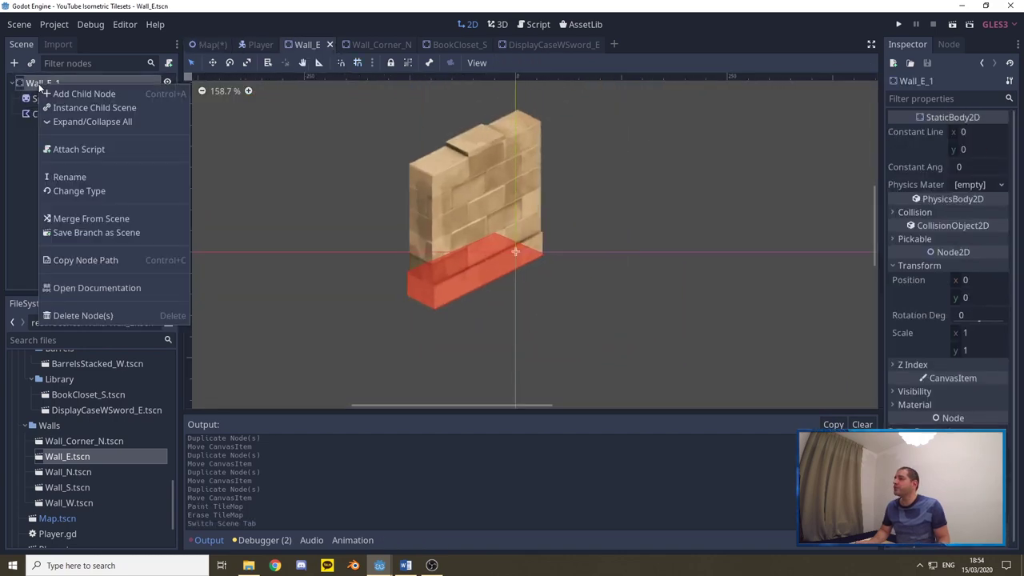
{"action": "left_click", "coordinate": [94, 97]}
{"action": "type", "text": "area"}
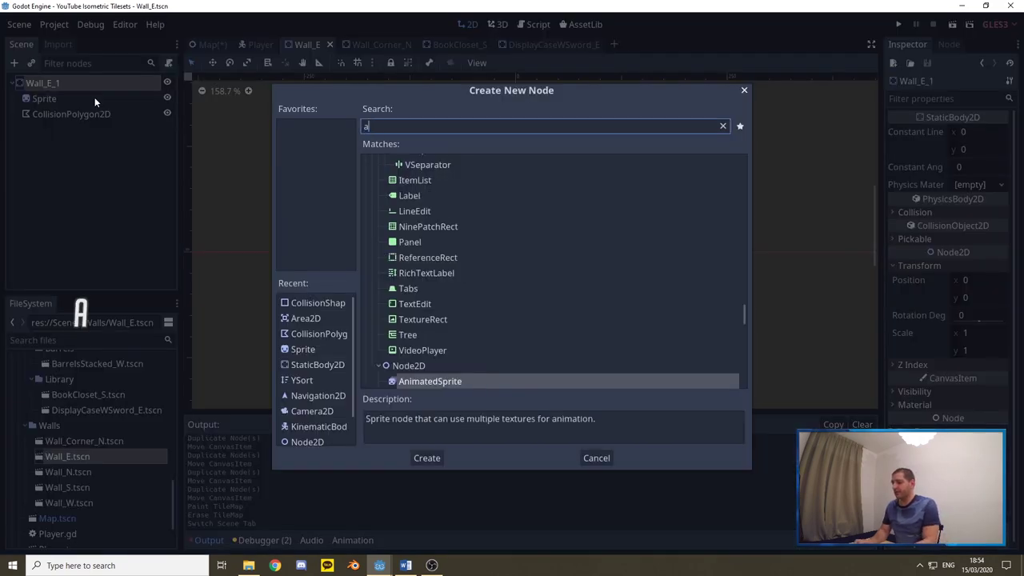
{"action": "left_click", "coordinate": [419, 333]}
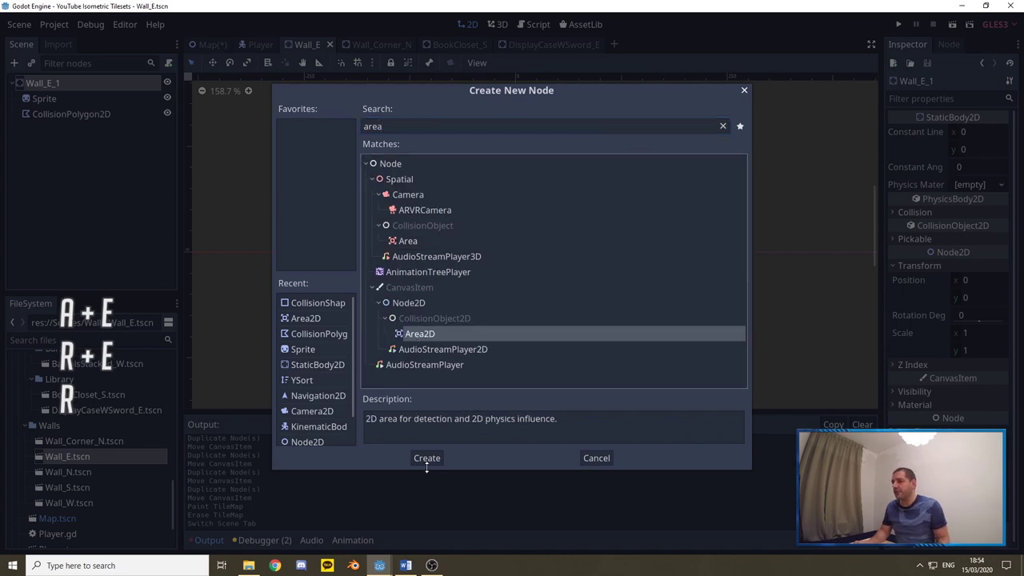
{"action": "left_click", "coordinate": [426, 458]}
Add a CollisionShape2D child node under the Area2D
{"action": "right_click", "coordinate": [53, 130]}
{"action": "left_click", "coordinate": [75, 136]}
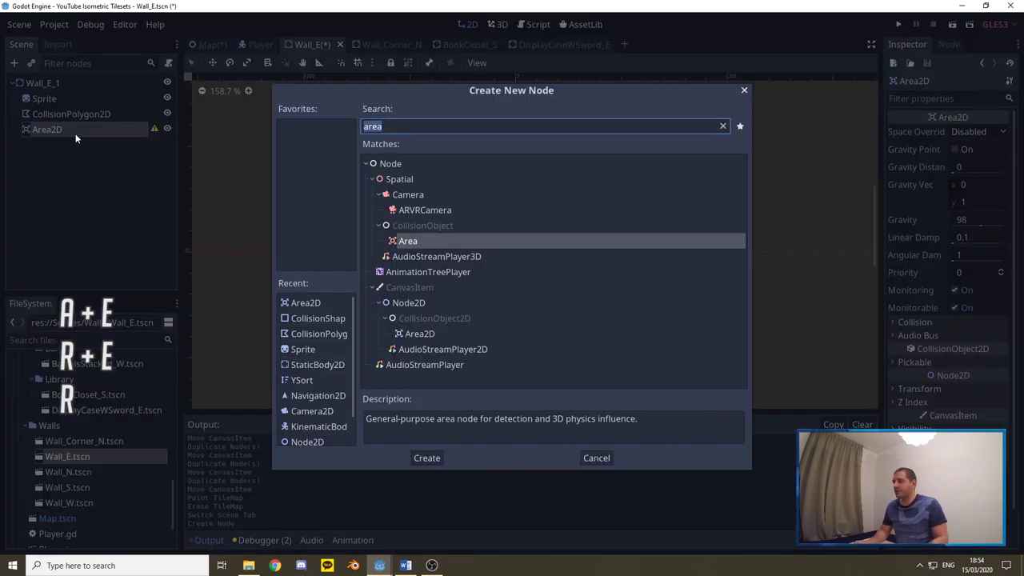
{"action": "type", "text": "coll"}
{"action": "left_click", "coordinate": [440, 266]}
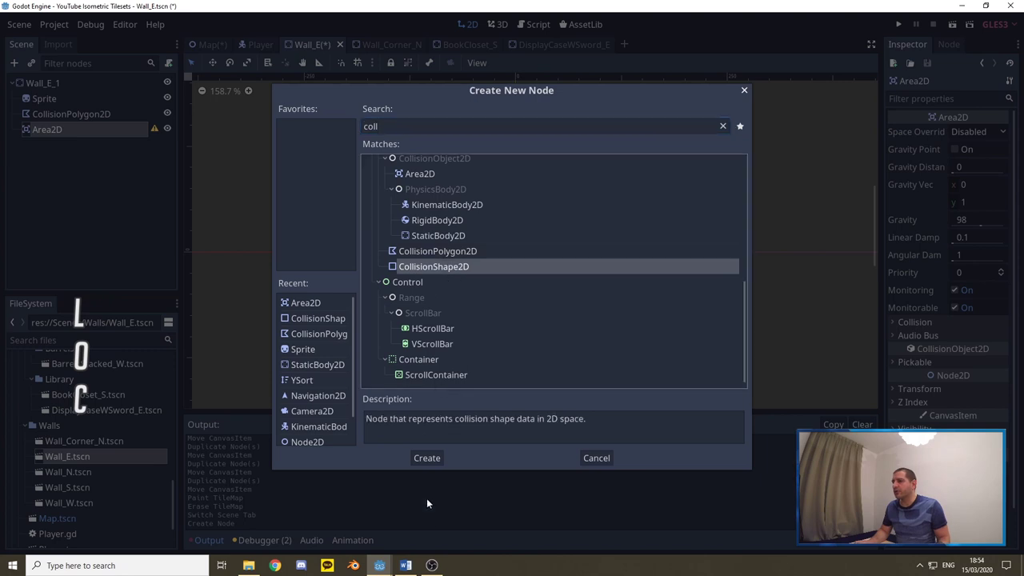
{"action": "left_click", "coordinate": [419, 463]}
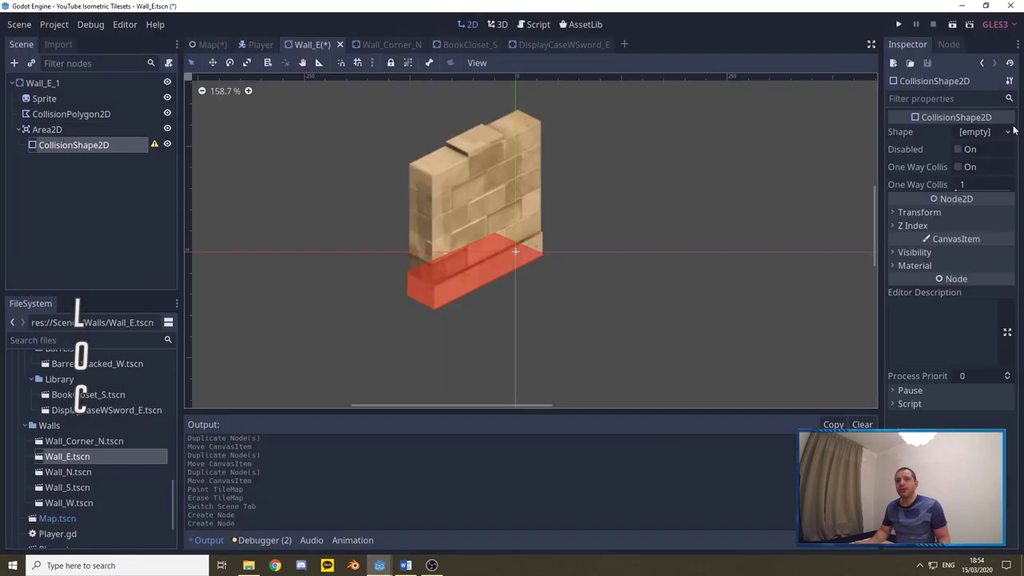
Give the Area2D's collision shape a CircleShape2D, enlarged beyond the wall's width and centred on the wall's base
{"action": "left_click", "coordinate": [985, 131]}
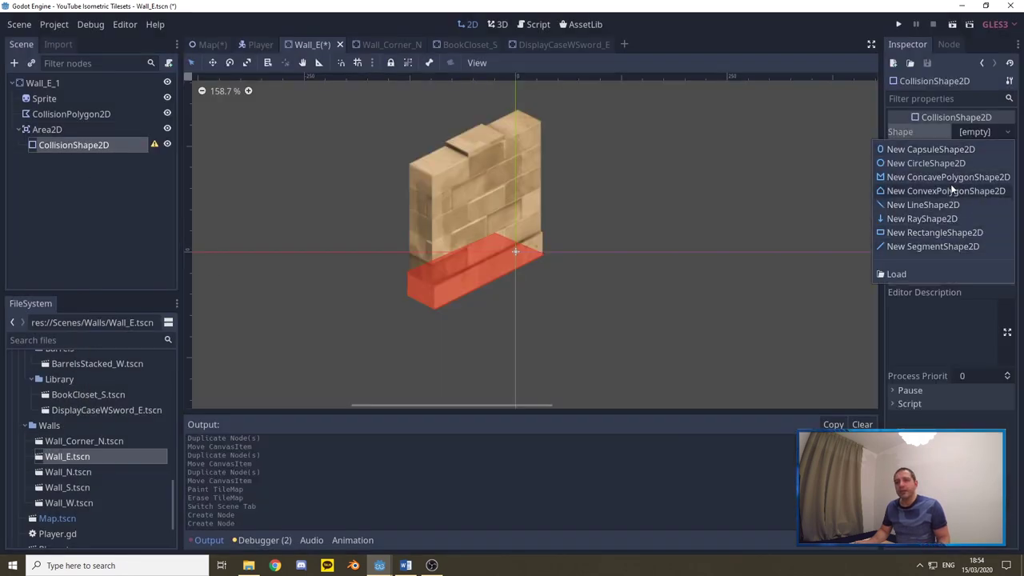
{"action": "left_click", "coordinate": [947, 164]}
{"action": "left_click_drag", "start_coordinate": [528, 252], "coordinate": [636, 252]}
{"action": "left_click_drag", "start_coordinate": [515, 251], "coordinate": [488, 272]}
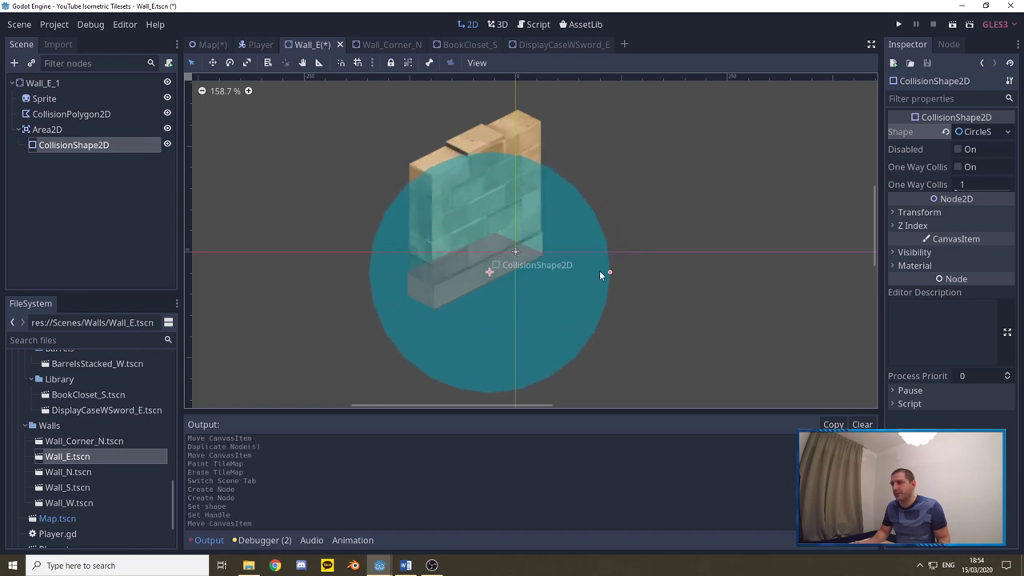
Shrink the Area2D's collision circle to just wider than the wall, re-centre it on the wall's base, and save the Wall_E scene
{"action": "left_click_drag", "start_coordinate": [610, 272], "coordinate": [568, 274]}
{"action": "left_click_drag", "start_coordinate": [488, 272], "coordinate": [473, 265]}
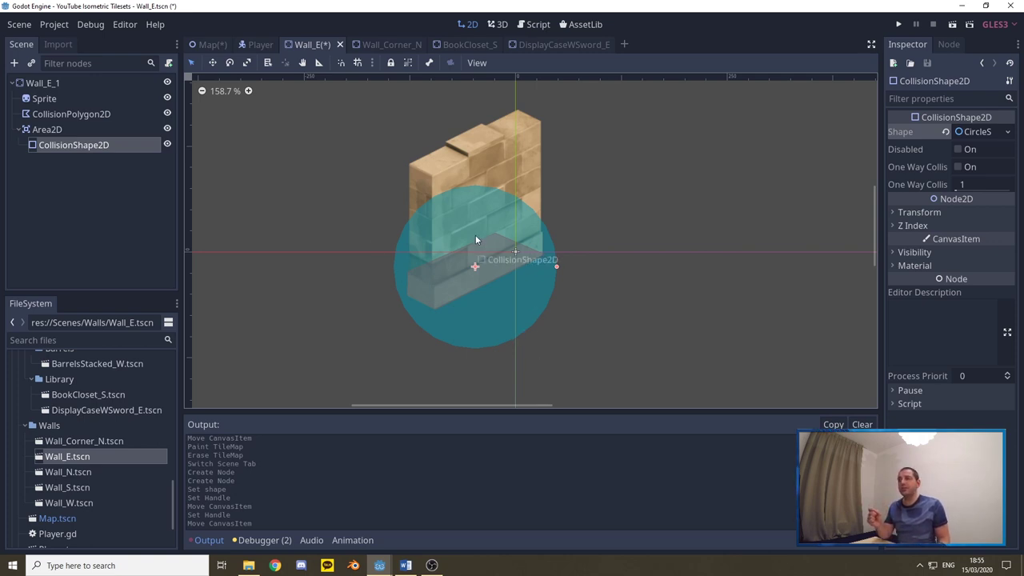
{"action": "key", "text": "ctrl+s"}
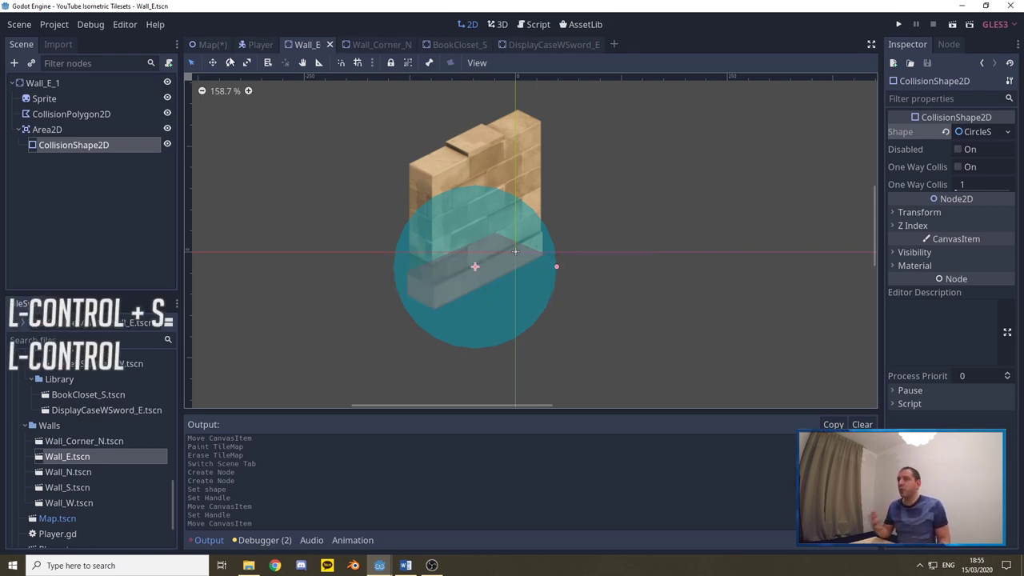
Examine the detection circles along the row of Wall_E instances in the Map scene
{"action": "left_click", "coordinate": [212, 45]}
{"action": "scroll", "coordinate": [612, 194], "scroll_direction": "down", "scroll_amount": 8}
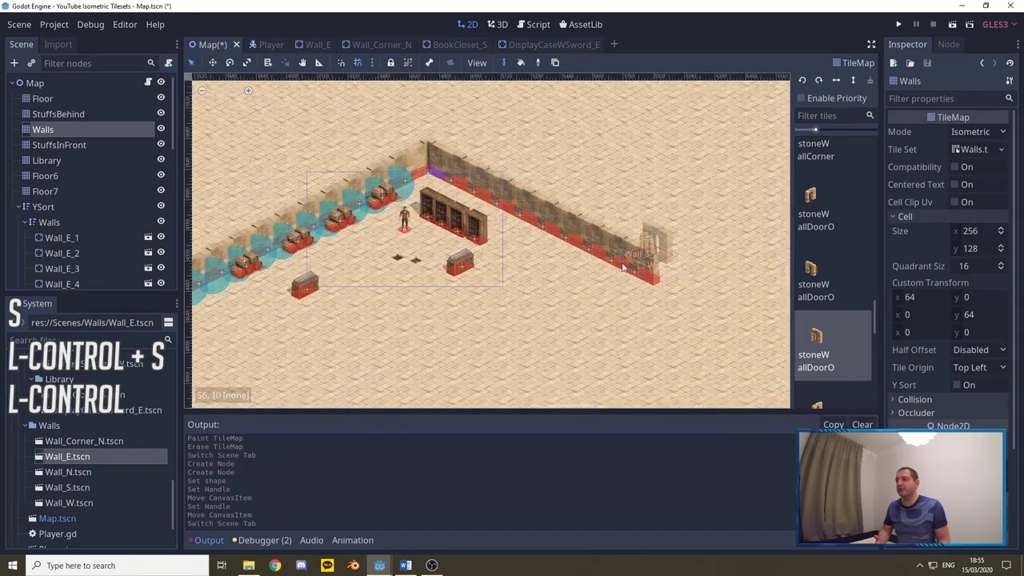
{"action": "scroll", "coordinate": [586, 185], "scroll_direction": "up", "scroll_amount": 3}
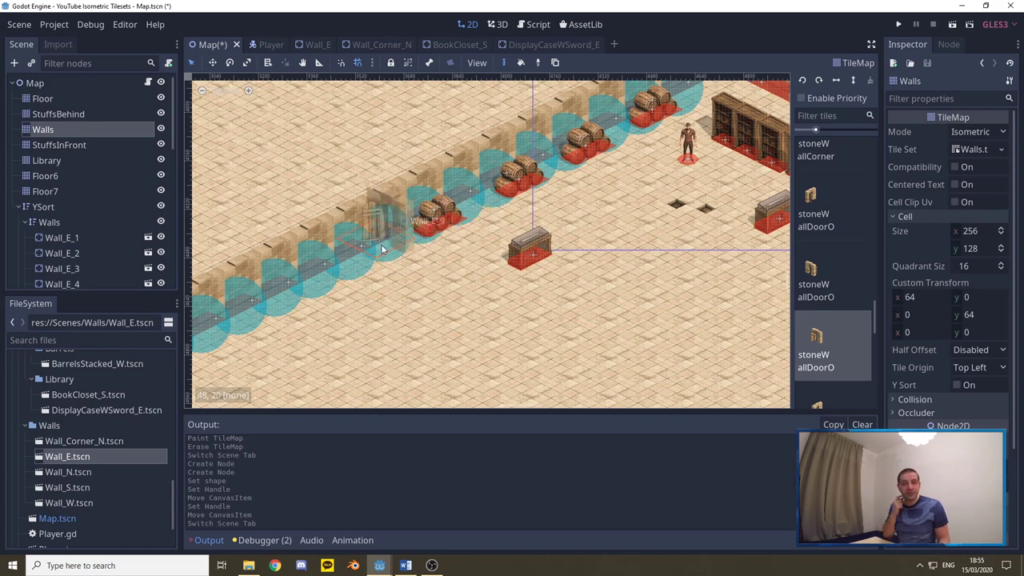
{"action": "scroll", "coordinate": [366, 256], "scroll_direction": "down", "scroll_amount": 2}
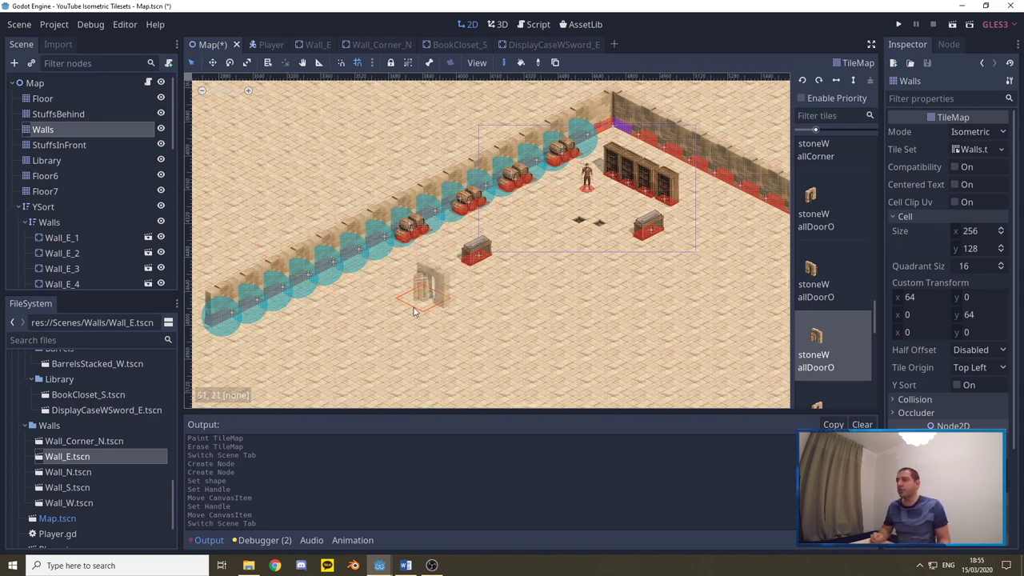
{"action": "scroll", "coordinate": [420, 300], "scroll_direction": "up", "scroll_amount": 1}
Add an Area2D child node to the Map root node
{"action": "left_click", "coordinate": [34, 84]}
{"action": "right_click", "coordinate": [32, 83]}
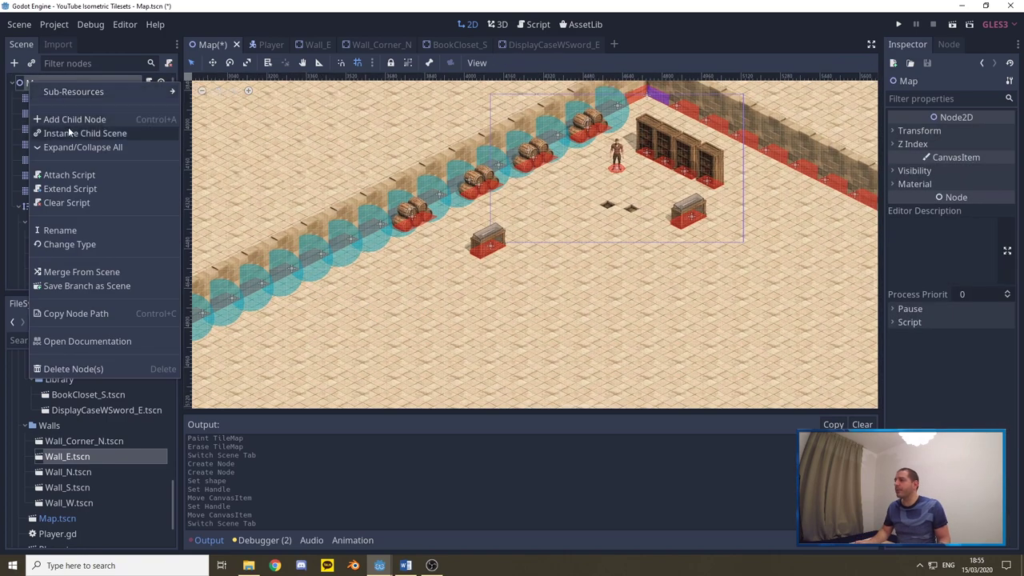
{"action": "left_click", "coordinate": [55, 118]}
{"action": "type", "text": "area"}
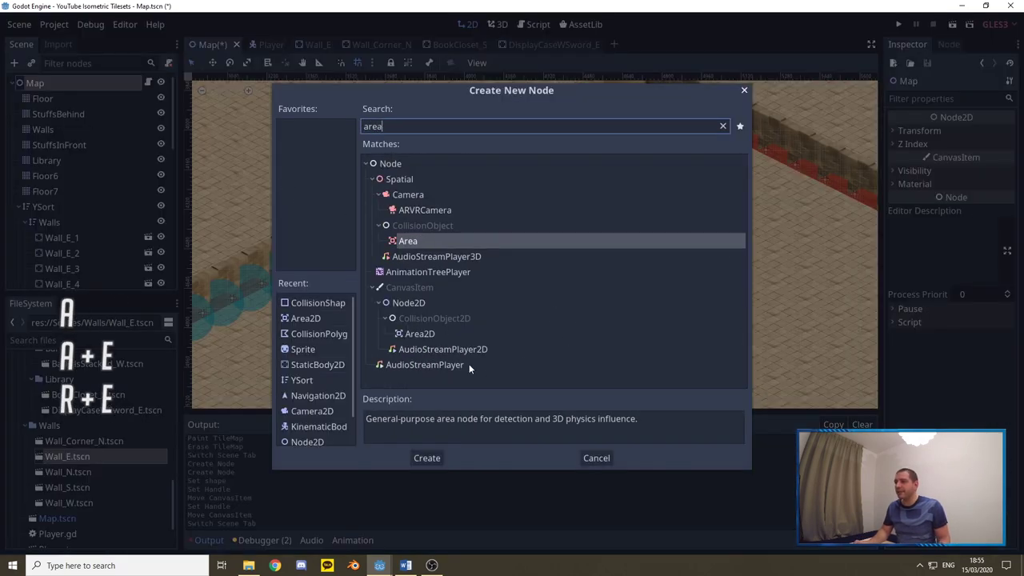
{"action": "left_click", "coordinate": [418, 334]}
{"action": "left_click", "coordinate": [428, 457]}
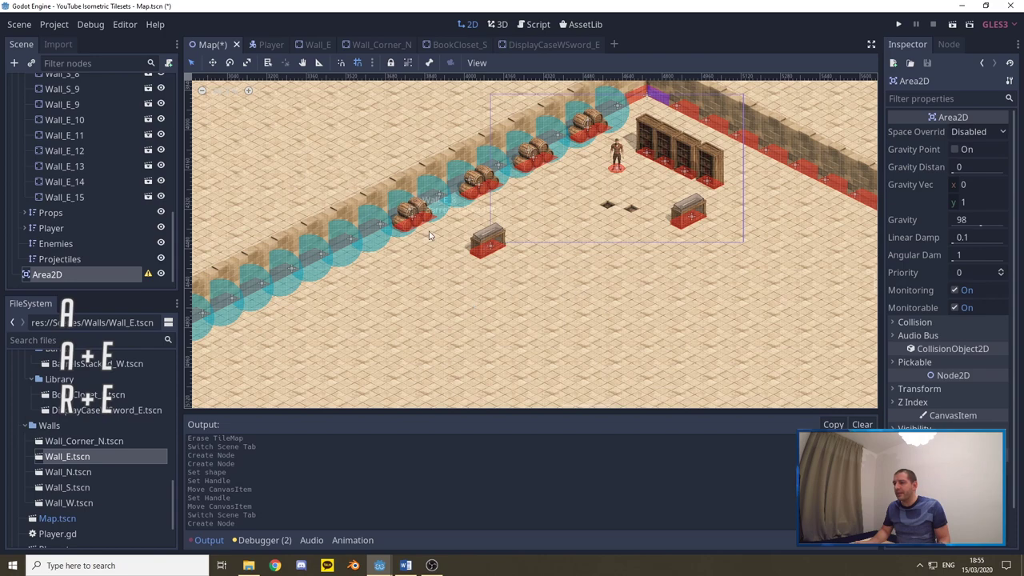
Delete the Area2D node from the Map scene
{"action": "scroll", "coordinate": [360, 256], "scroll_direction": "up", "scroll_amount": 2}
{"action": "scroll", "coordinate": [327, 215], "scroll_direction": "down", "scroll_amount": 2}
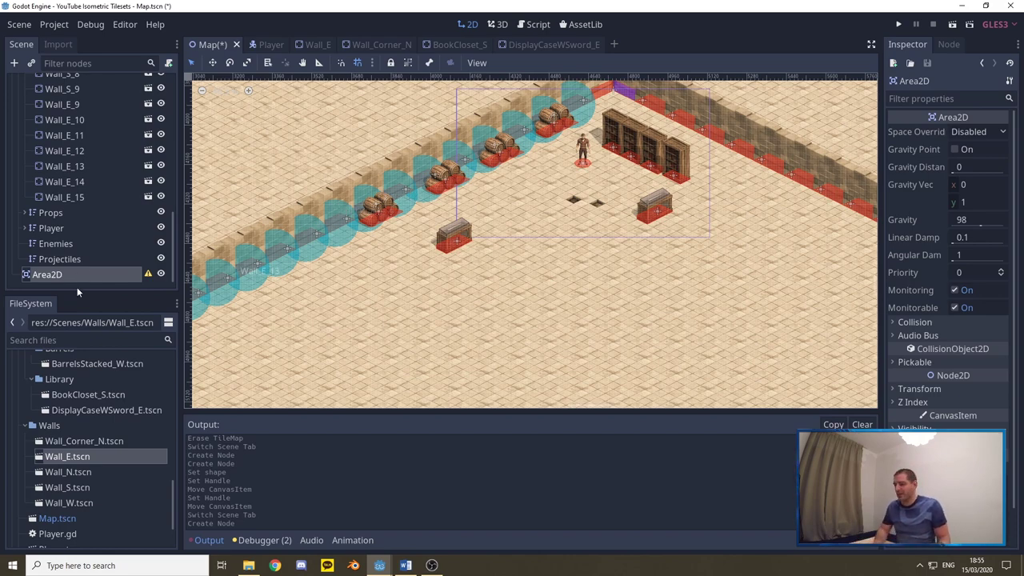
{"action": "key", "text": "Delete"}
{"action": "left_click", "coordinate": [485, 293]}
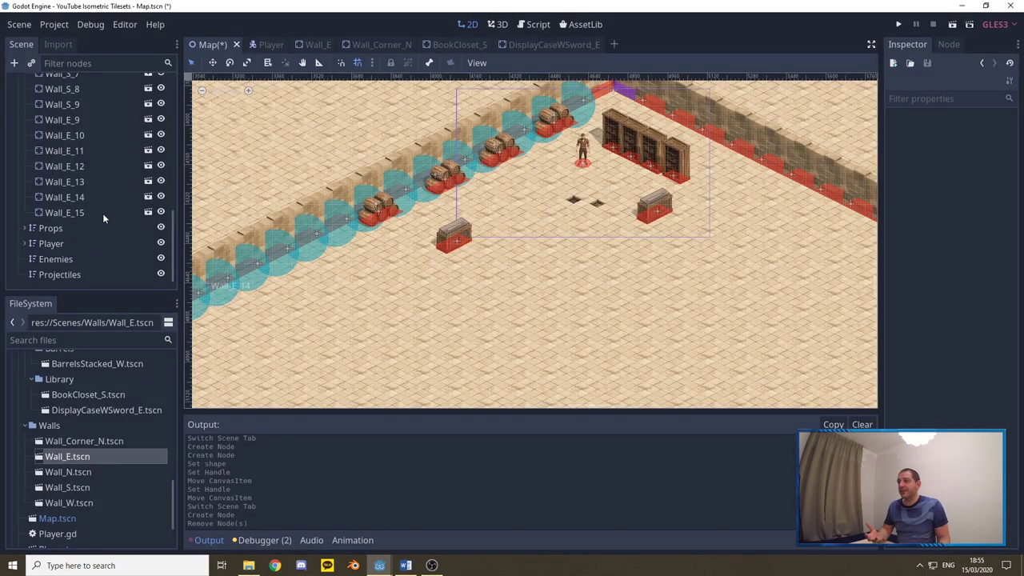
Open the BookCloset_S scene and check which groups its root node belongs to
{"action": "scroll", "coordinate": [727, 146], "scroll_direction": "up", "scroll_amount": 3}
{"action": "scroll", "coordinate": [728, 146], "scroll_direction": "up", "scroll_amount": 1}
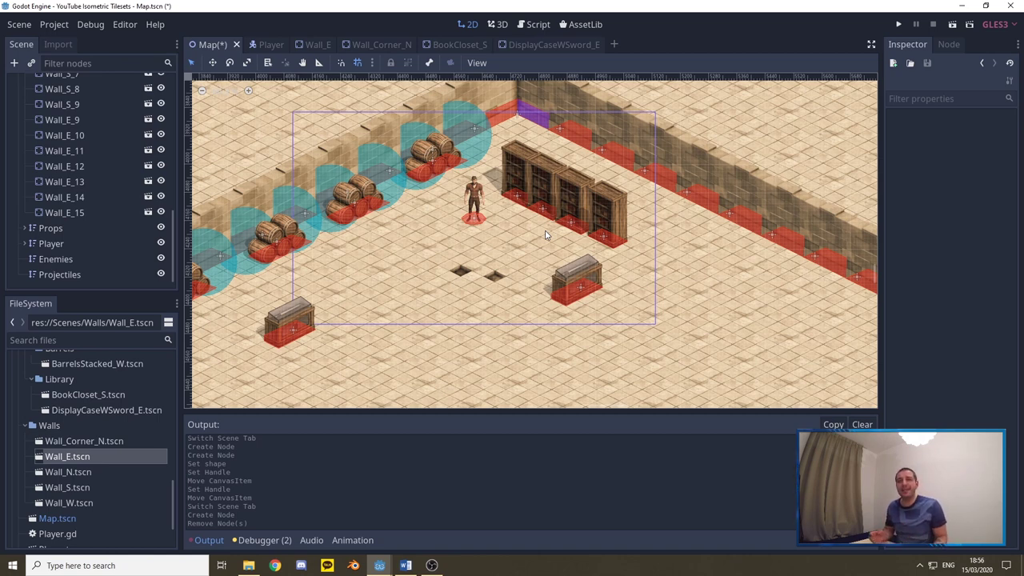
{"action": "scroll", "coordinate": [70, 196], "scroll_direction": "up", "scroll_amount": 10}
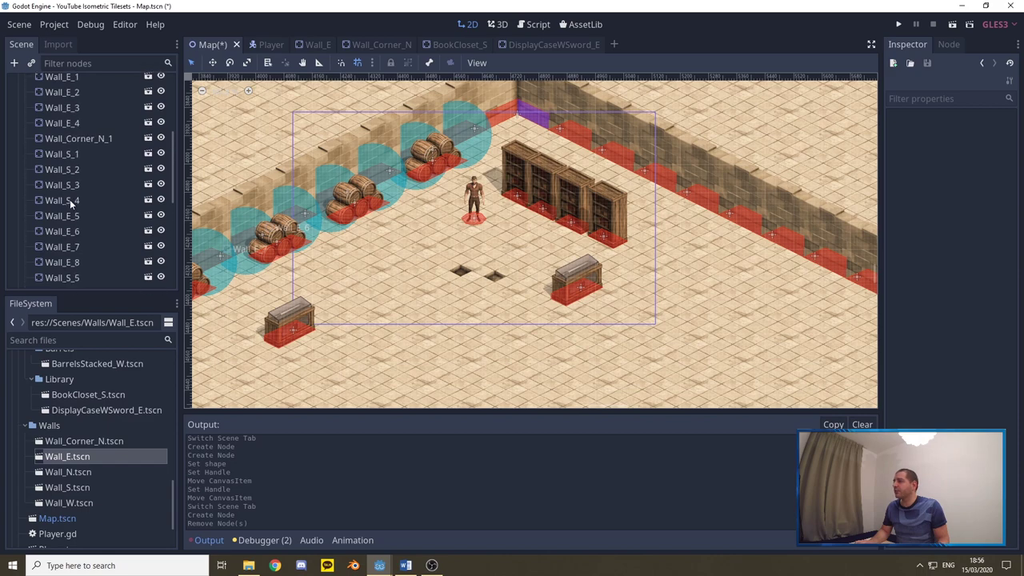
{"action": "double_click", "coordinate": [80, 395]}
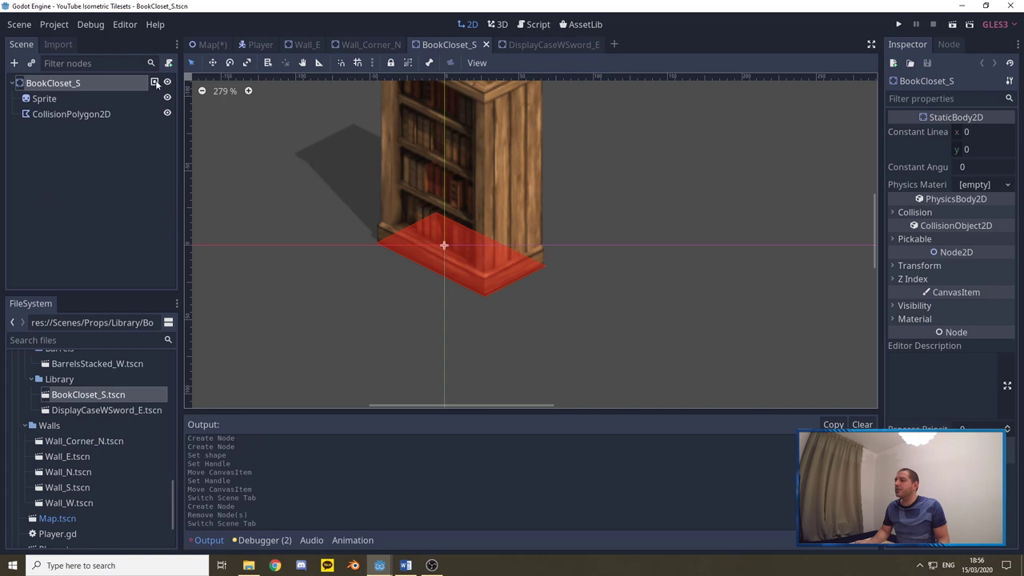
{"action": "left_click", "coordinate": [949, 44]}
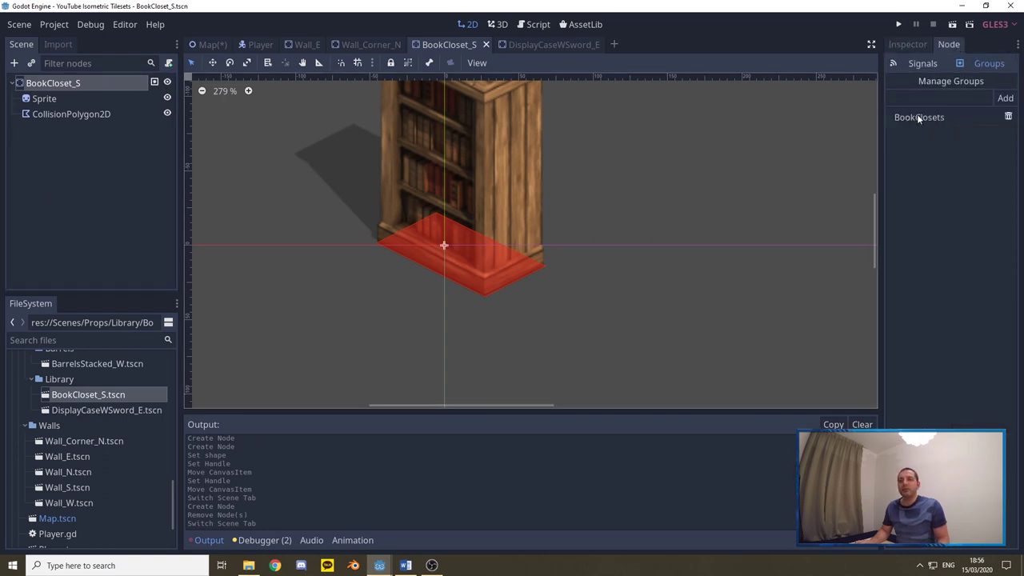
Declare a function named randomizeloot() in the script attached to the Map root node
{"action": "left_click", "coordinate": [212, 45]}
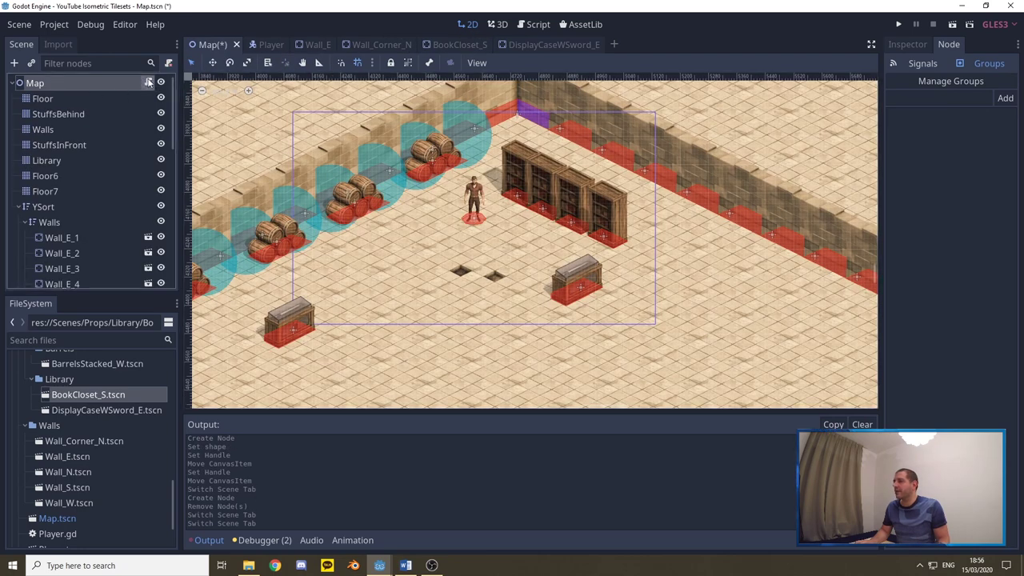
{"action": "left_click", "coordinate": [150, 83]}
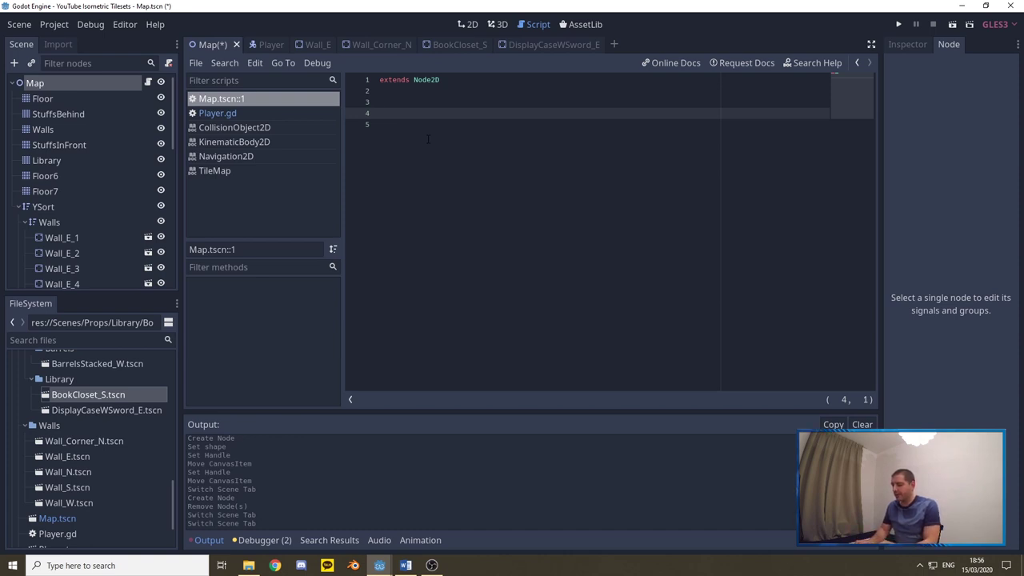
{"action": "key", "text": "BackSpace"}
{"action": "type", "text": "func"}
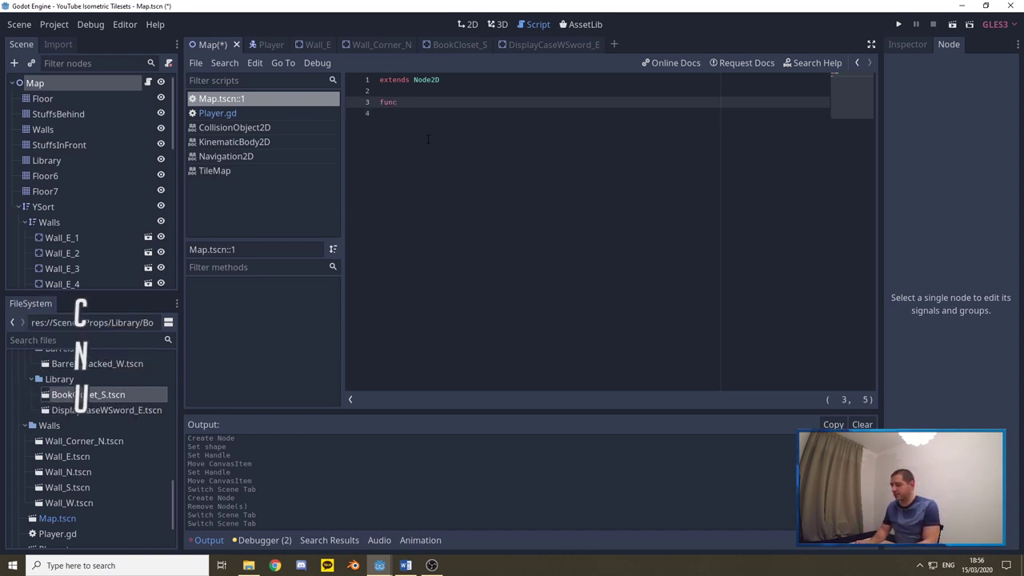
{"action": "type", "text": " randomize lo"}
{"action": "key", "text": "BackSpace"}
{"action": "key", "text": "BackSpace"}
{"action": "key", "text": "BackSpace"}
{"action": "type", "text": "loot():"}
Start the body of randomizeloot() with a randi() call on its own line
{"action": "key", "text": "Return"}
{"action": "type", "text": "rands"}
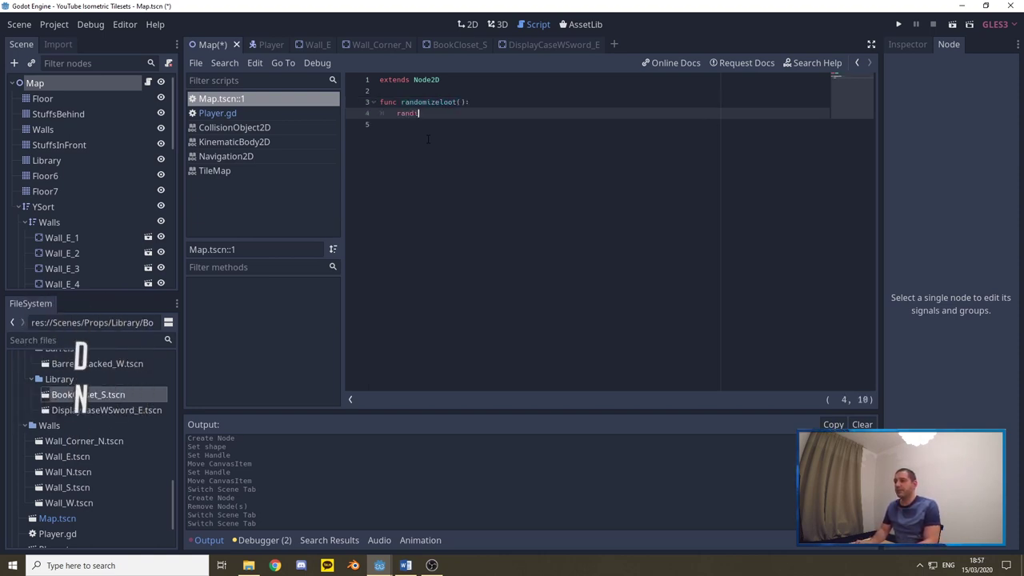
{"action": "type", "text": "()"}
{"action": "key", "text": "Return"}
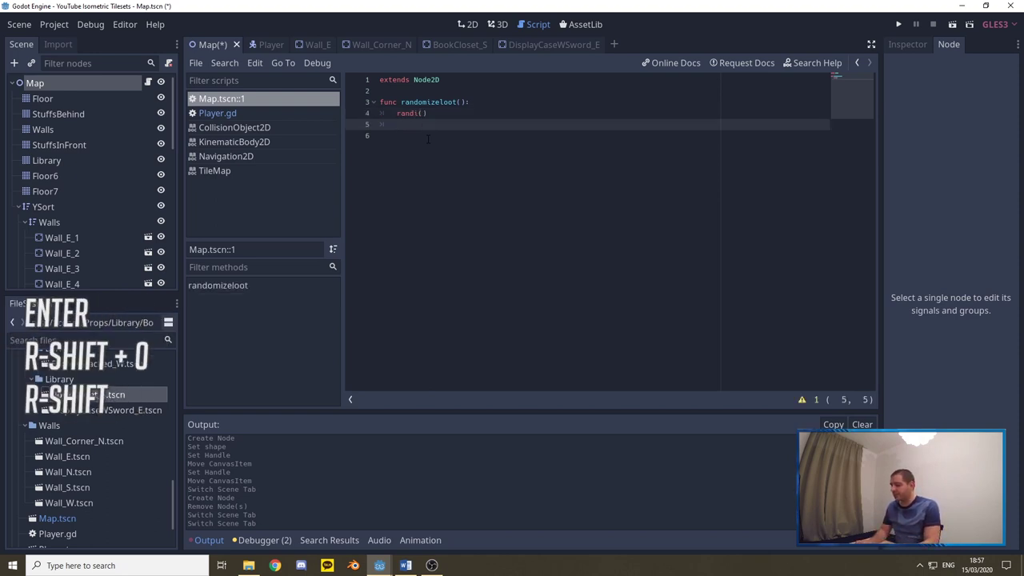
Begin a loop line under randi() that iterates closet in get_tree().get_nodes
{"action": "type", "text": "gor closet "}
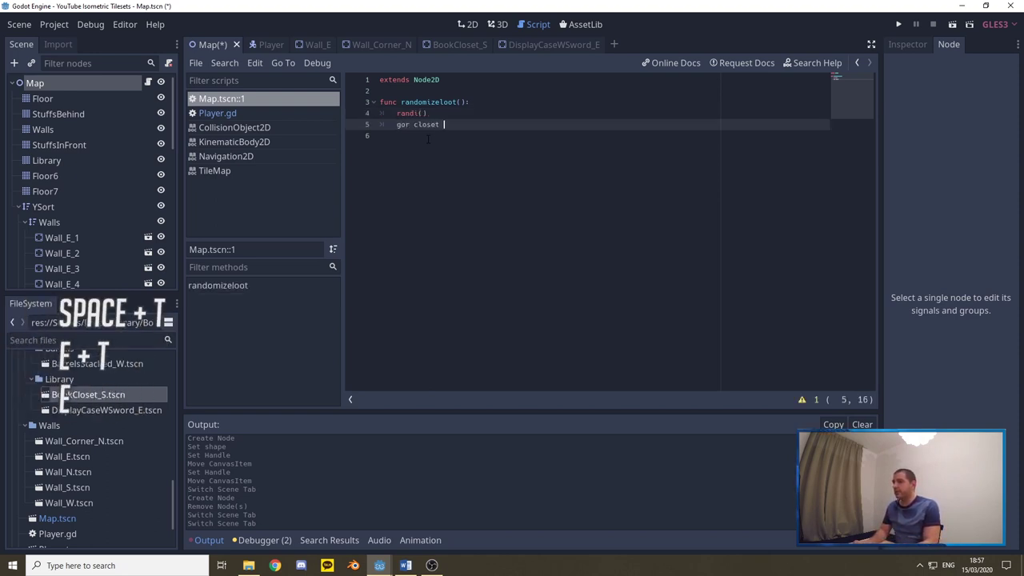
{"action": "type", "text": "in get_gree"}
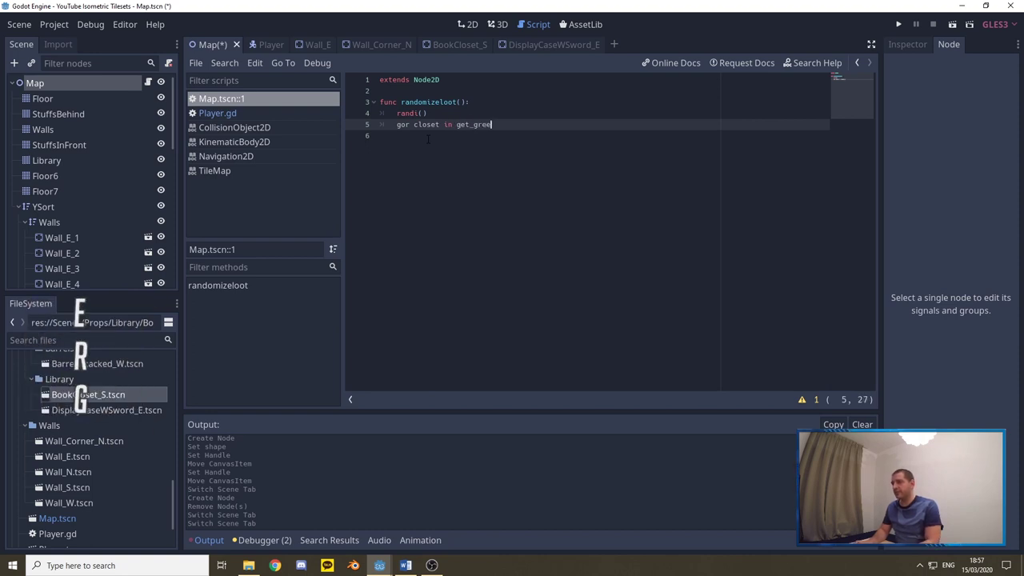
{"action": "key", "text": "BackSpace"}
{"action": "key", "text": "BackSpace"}
{"action": "key", "text": "BackSpace"}
{"action": "key", "text": "BackSpace"}
{"action": "type", "text": "tree()"}
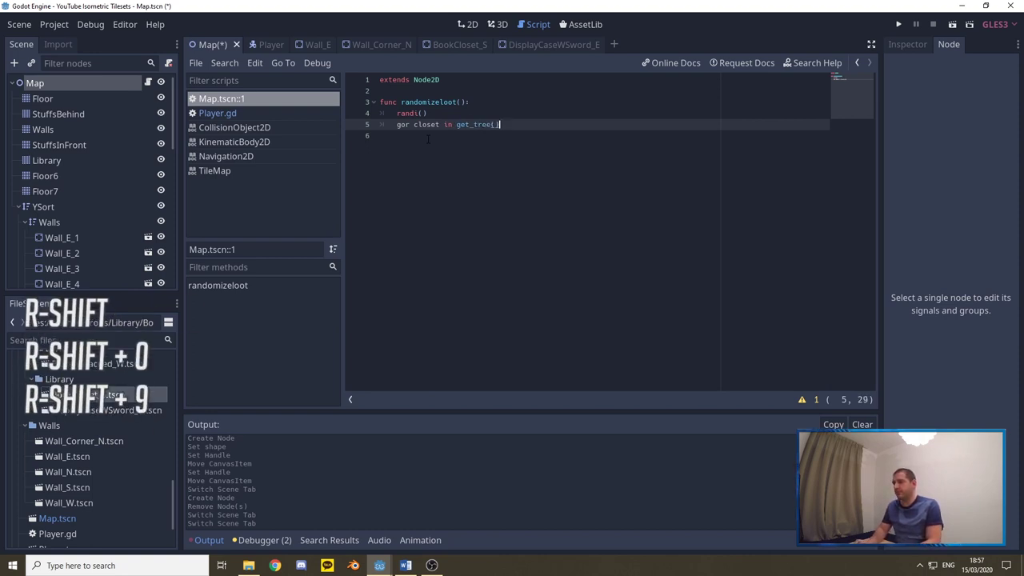
{"action": "type", "text": ".get_nodes"}
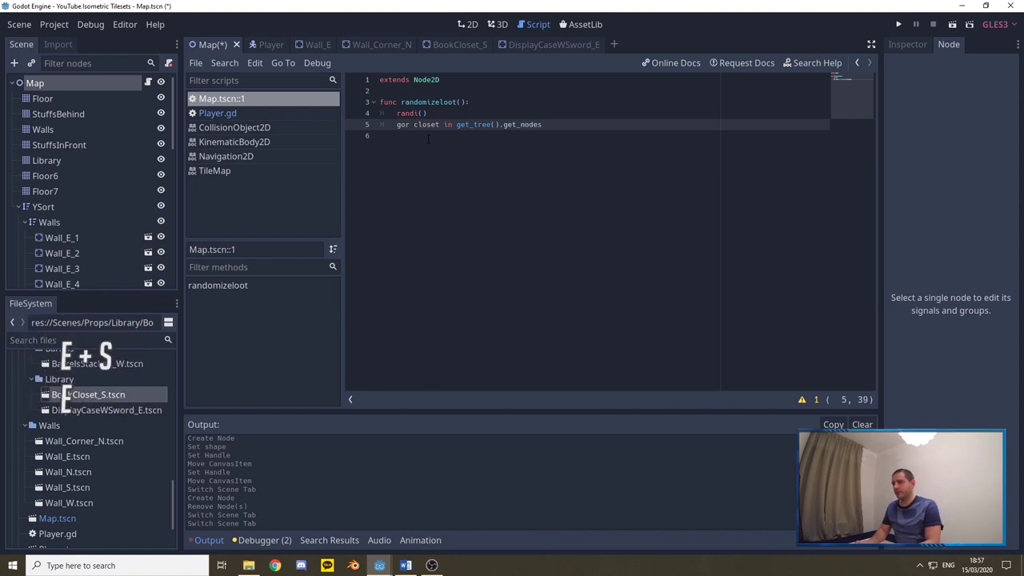
Correct the loop keyword to "for" and complete the method call as get_nodes_in_group()
{"action": "left_click", "coordinate": [401, 125]}
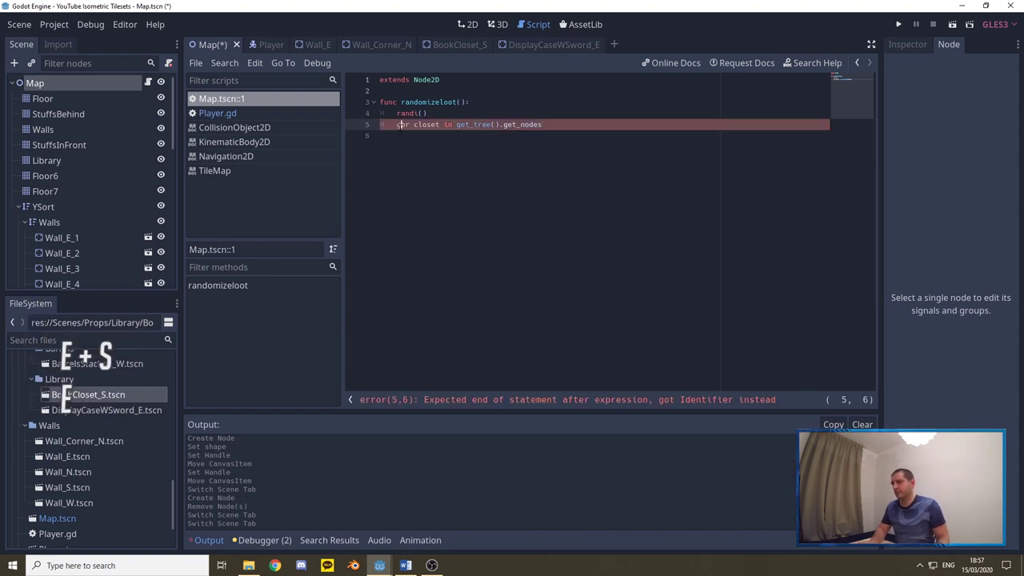
{"action": "key", "text": "BackSpace"}
{"action": "type", "text": "f"}
{"action": "left_click", "coordinate": [543, 126]}
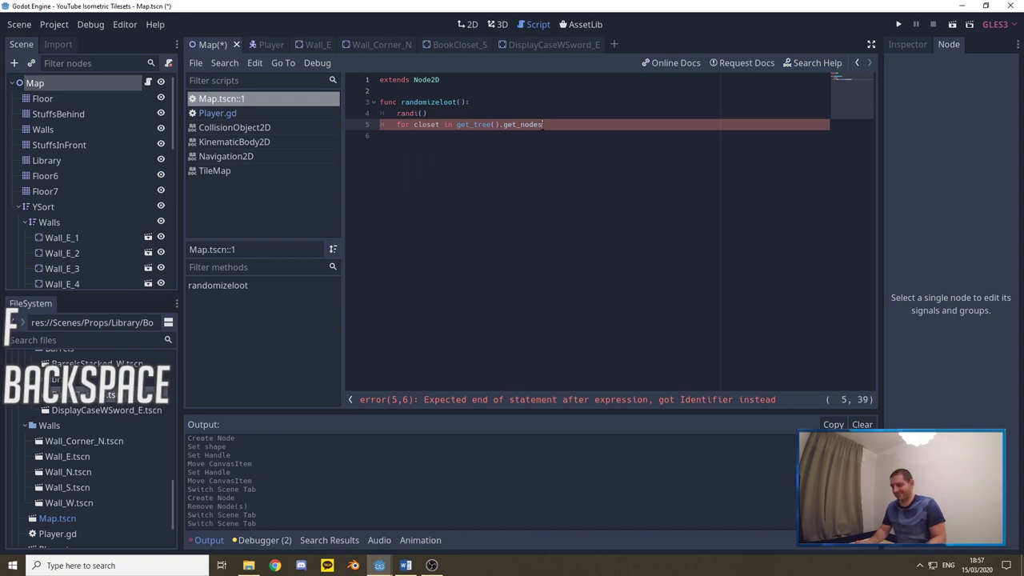
{"action": "type", "text": "_("}
{"action": "type", "text": "in"}
{"action": "key", "text": "Return"}
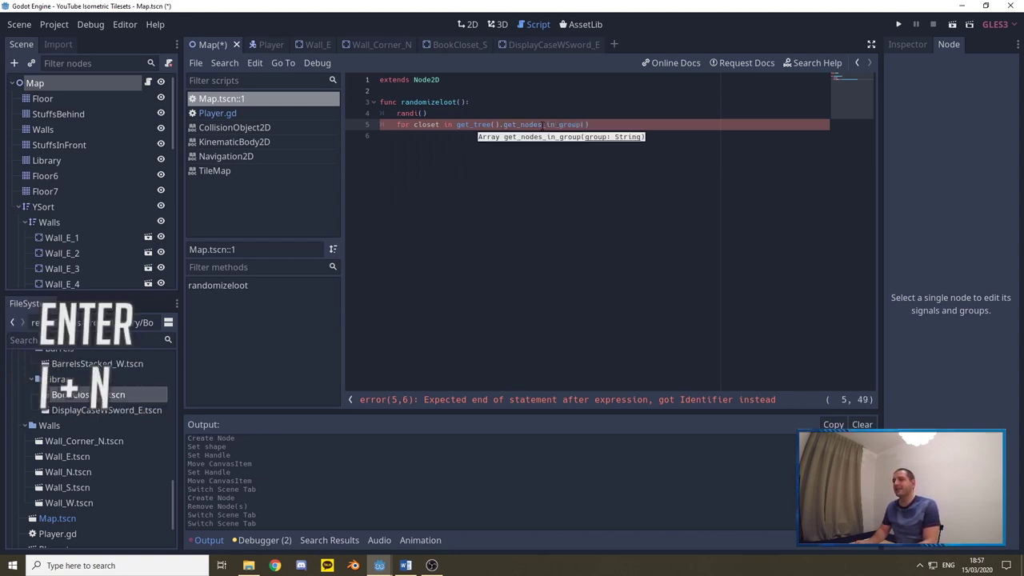
Pass "BookClosets" as the group name, end the loop header with a colon, and start its indented body
{"action": "type", "text": "\"BookC"}
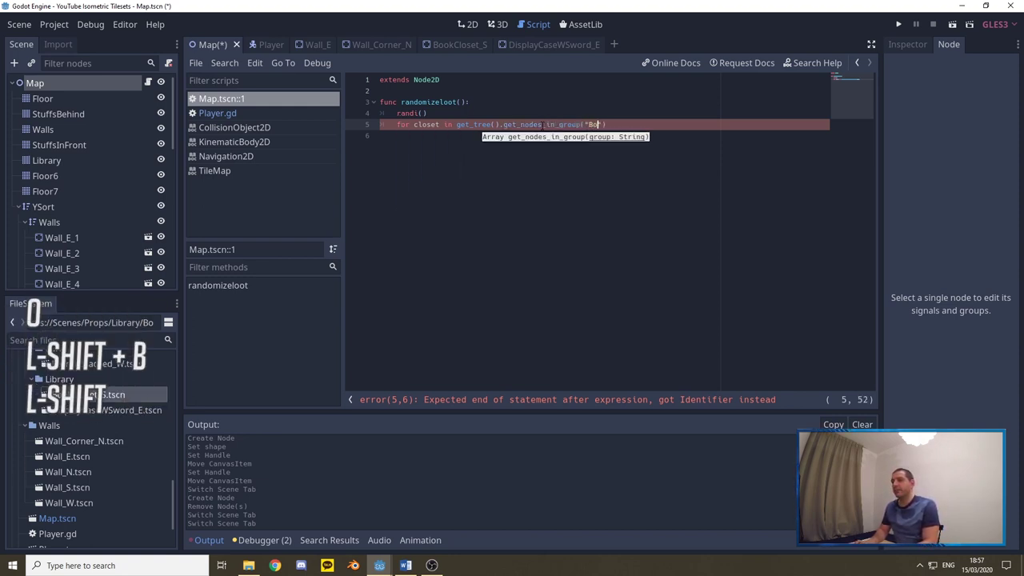
{"action": "type", "text": "lose"}
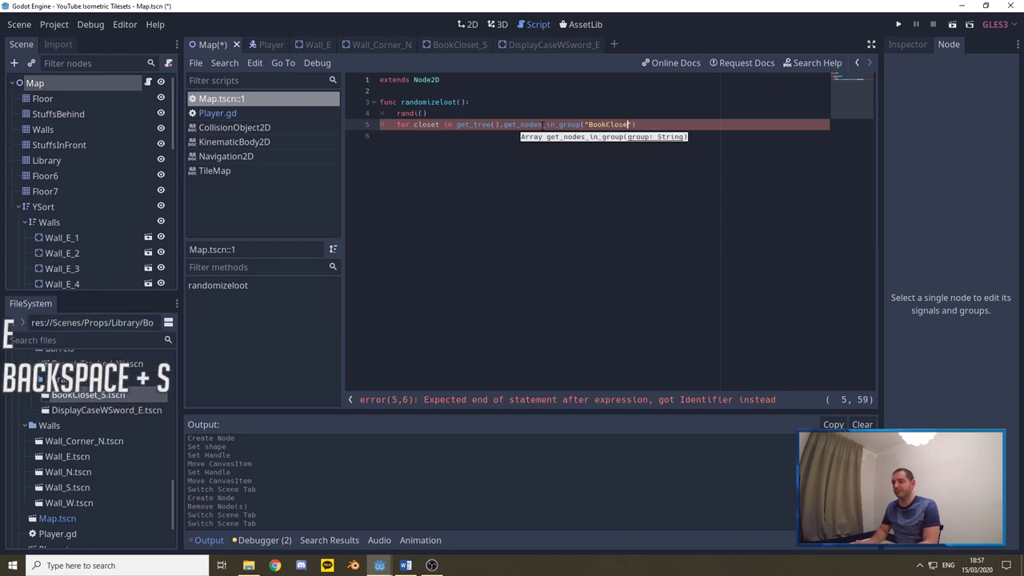
{"action": "type", "text": "ts"}
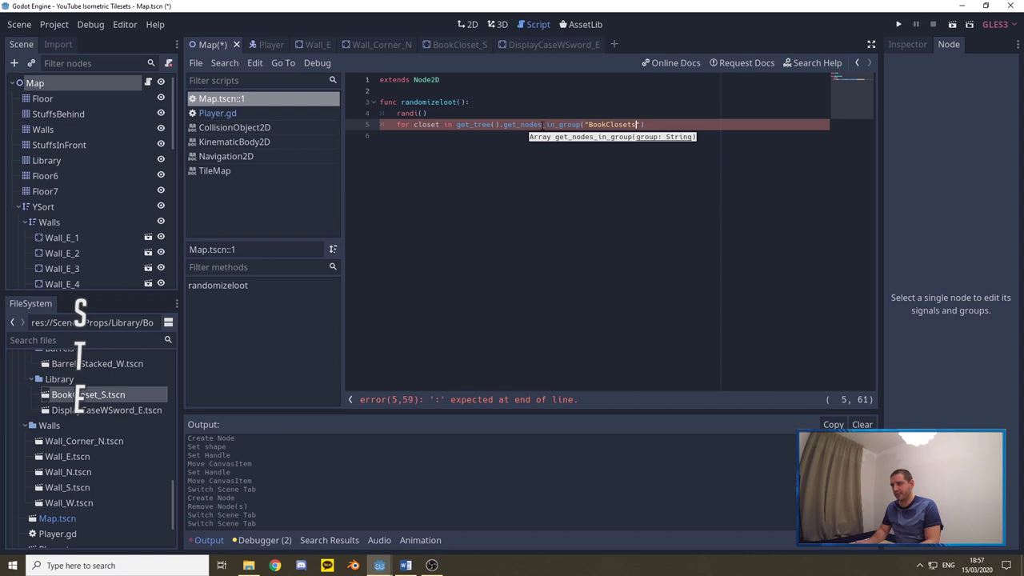
{"action": "type", "text": "\"):"}
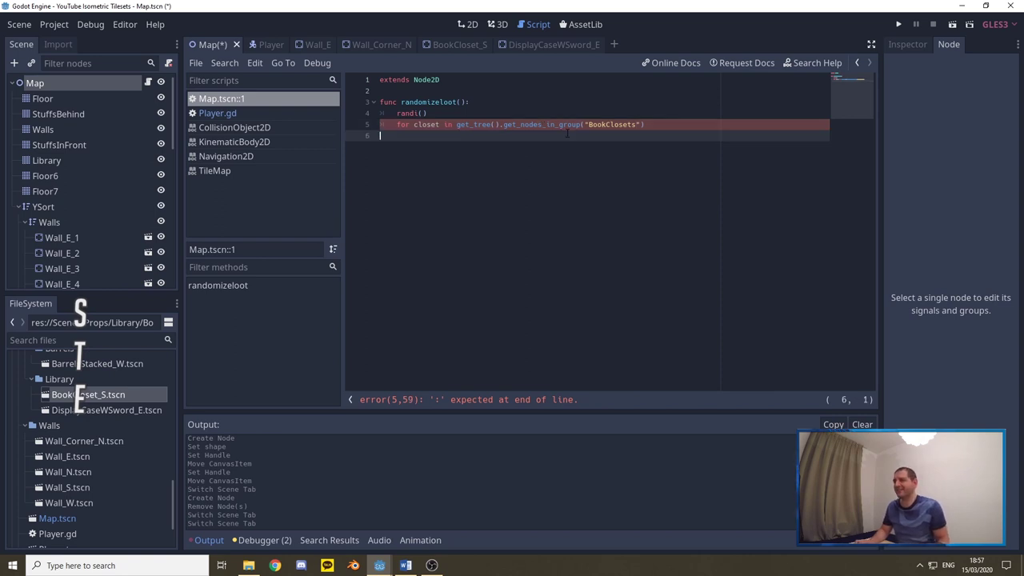
{"action": "key", "text": "Return"}
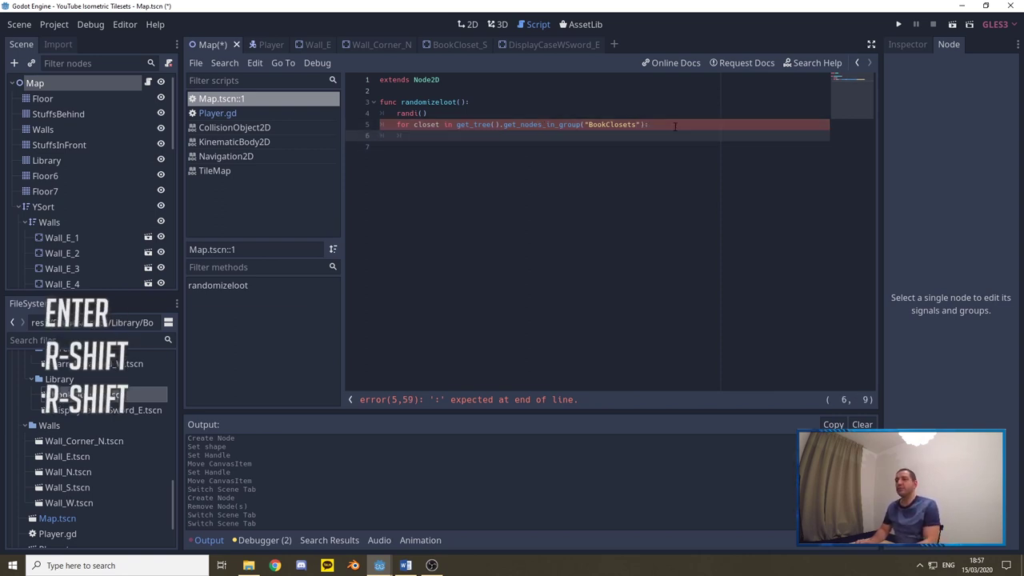
Write the pseudo-code lines "randi > 20> lootable>?" and "add area2d" inside the closet loop
{"action": "type", "text": "randi"}
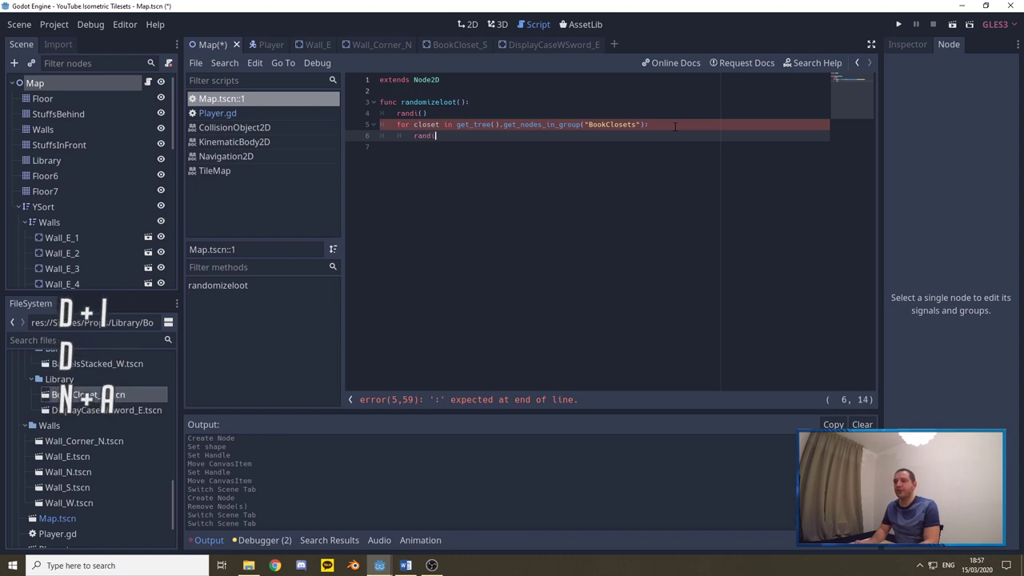
{"action": "type", "text": " > 20"}
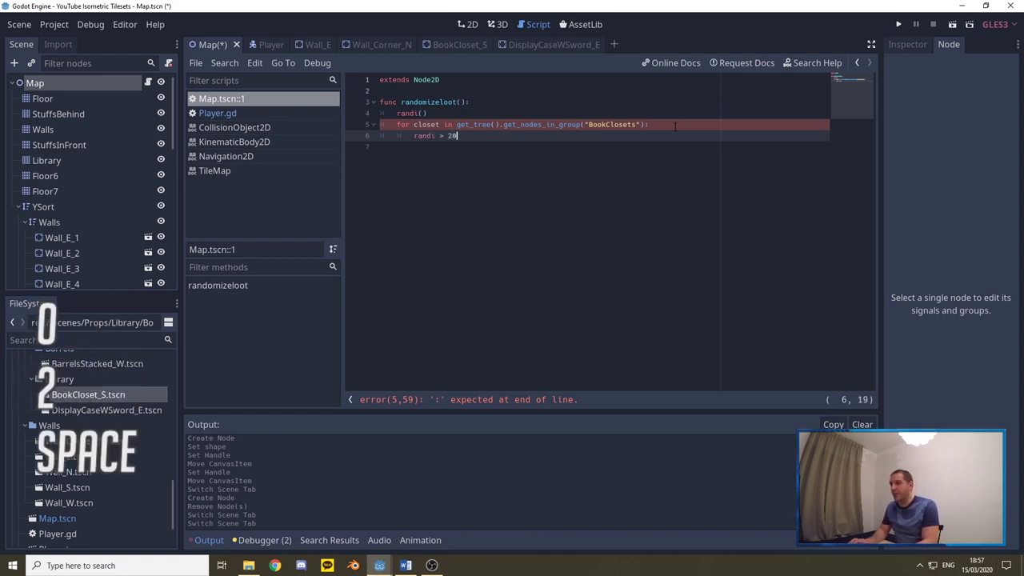
{"action": "type", "text": "> l"}
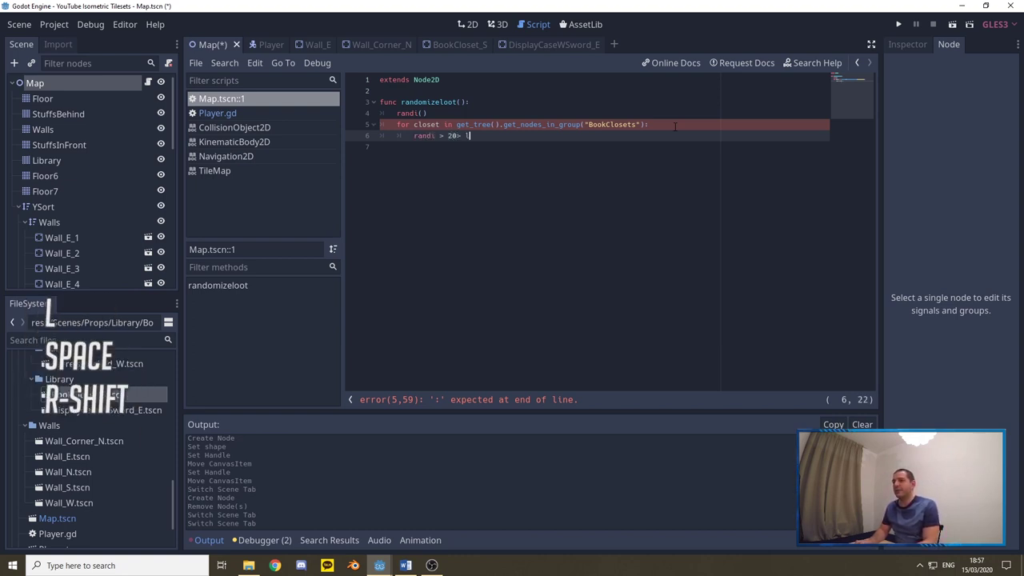
{"action": "type", "text": "ootable>?"}
{"action": "key", "text": "Return"}
{"action": "type", "text": "add area2d"}
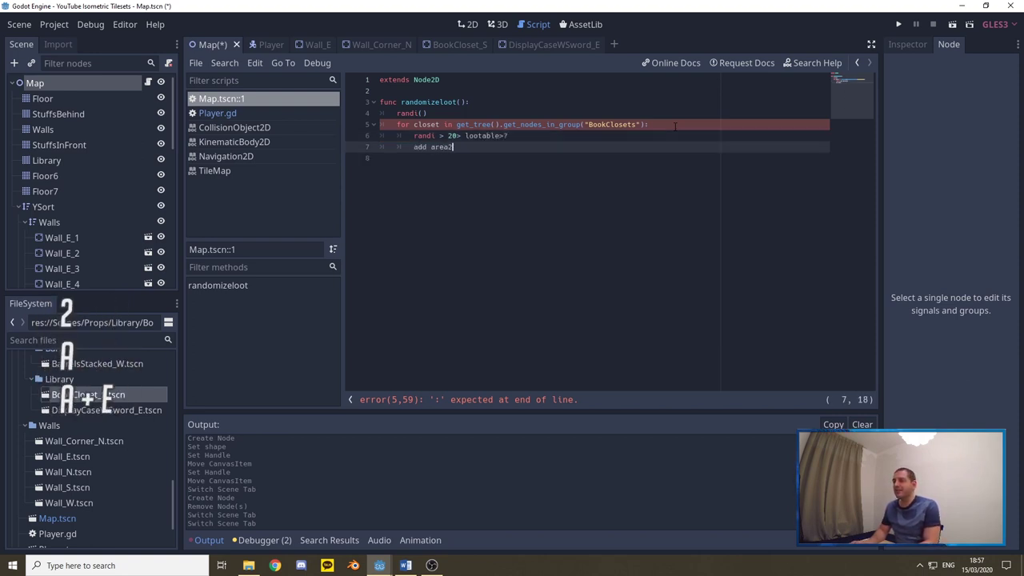
Add the pseudo-code line "change highlist" below "add area2d" in the closet loop
{"action": "key", "text": "Return"}
{"action": "type", "text": "change highlist"}
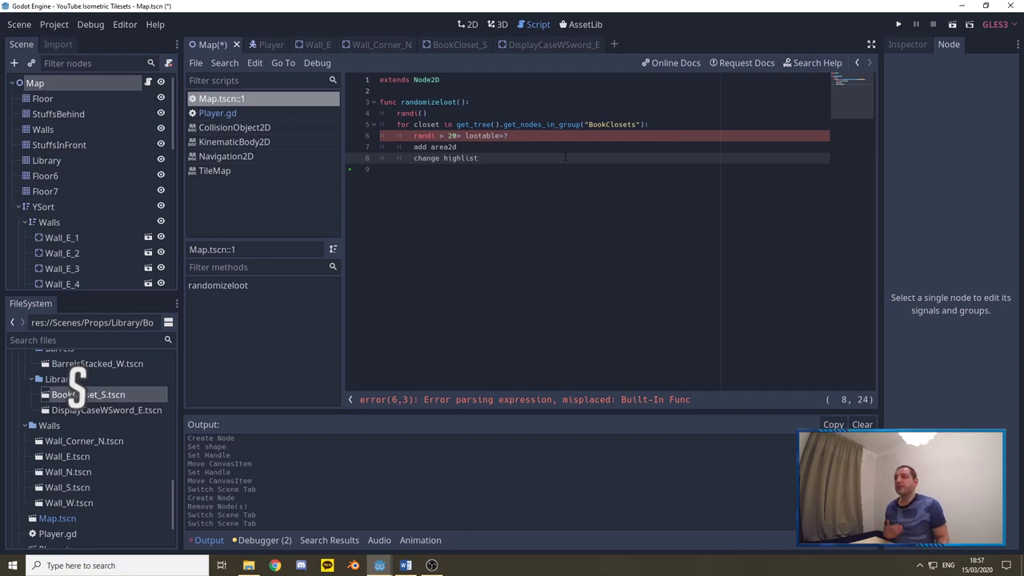
Duplicate BookCloset_S3 under Props in the Map's 2D view and move the copy onto the floor hole beside the display case
{"action": "left_click", "coordinate": [50, 84]}
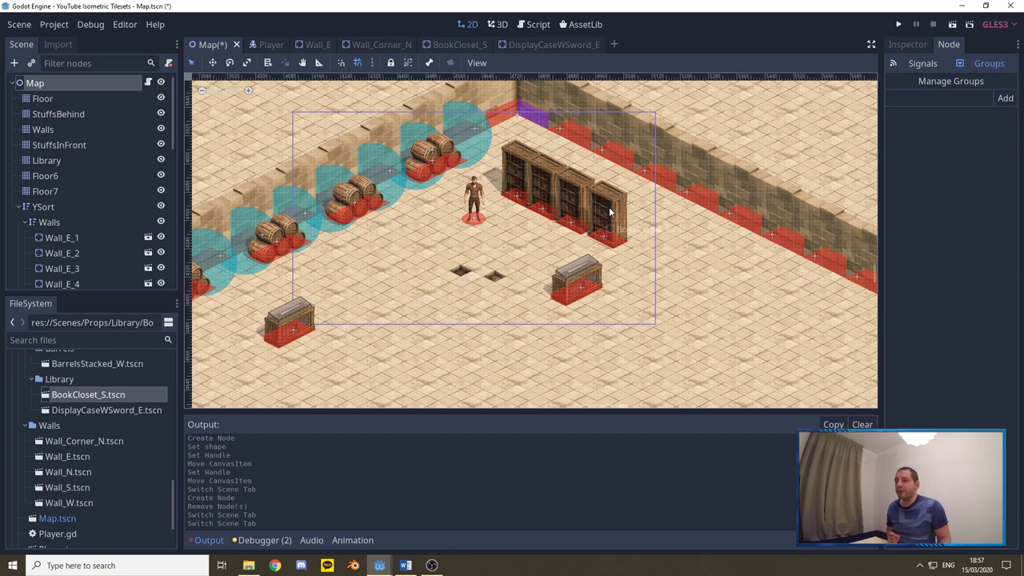
{"action": "left_click", "coordinate": [32, 220]}
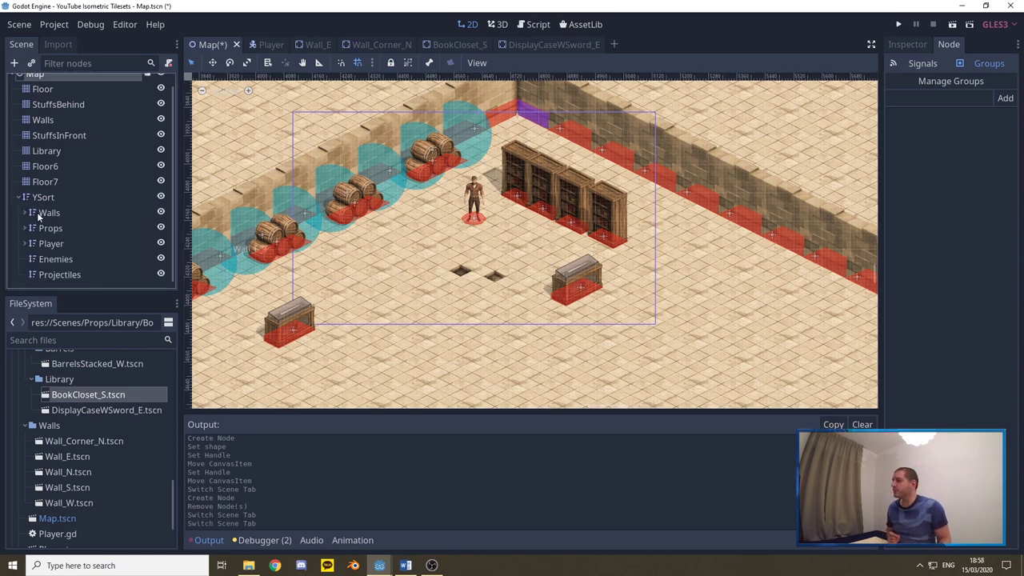
{"action": "left_click", "coordinate": [29, 228]}
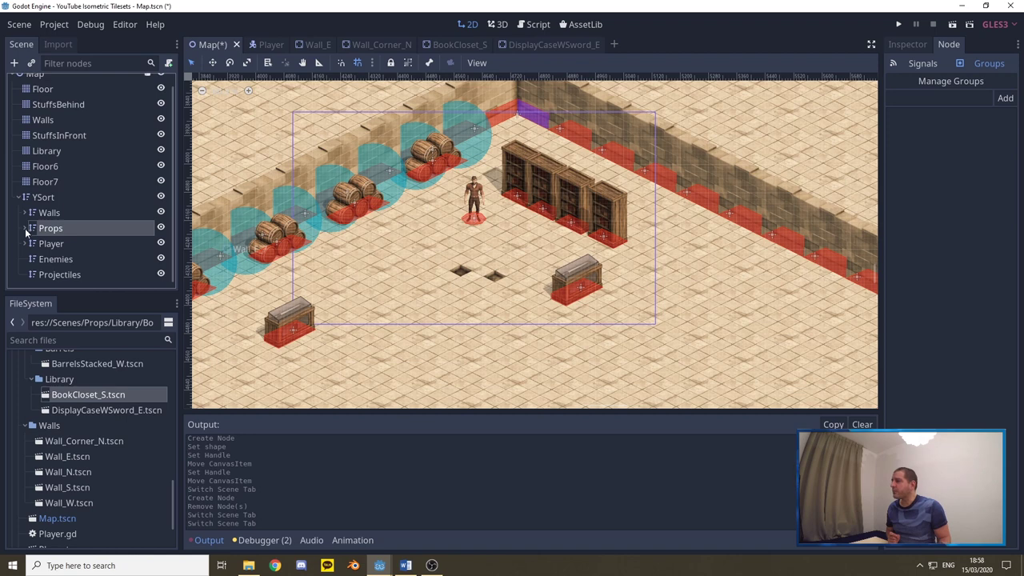
{"action": "left_click", "coordinate": [26, 229]}
{"action": "scroll", "coordinate": [102, 262], "scroll_direction": "down", "scroll_amount": 2}
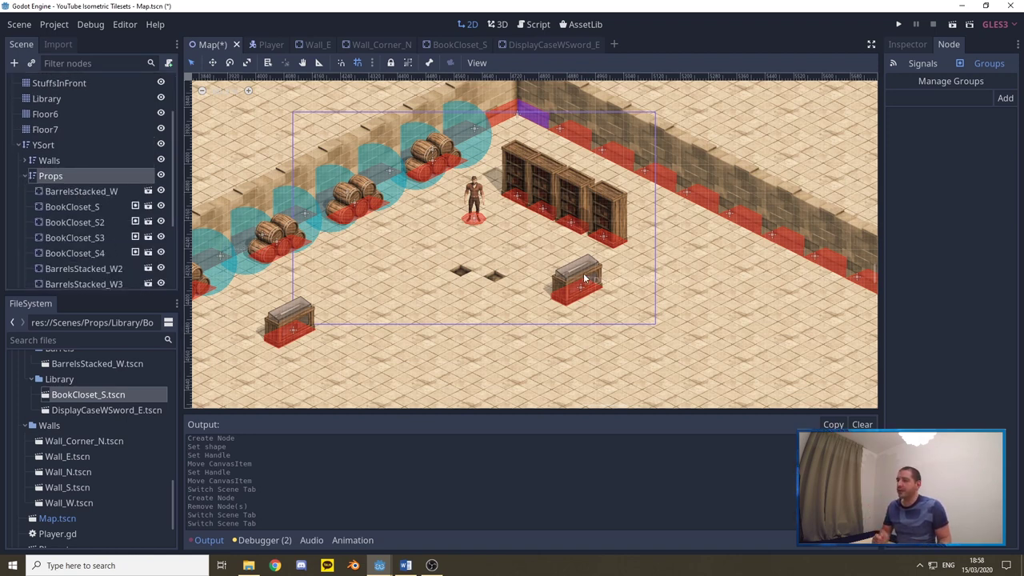
{"action": "left_click", "coordinate": [76, 238]}
{"action": "key", "text": "ctrl+d"}
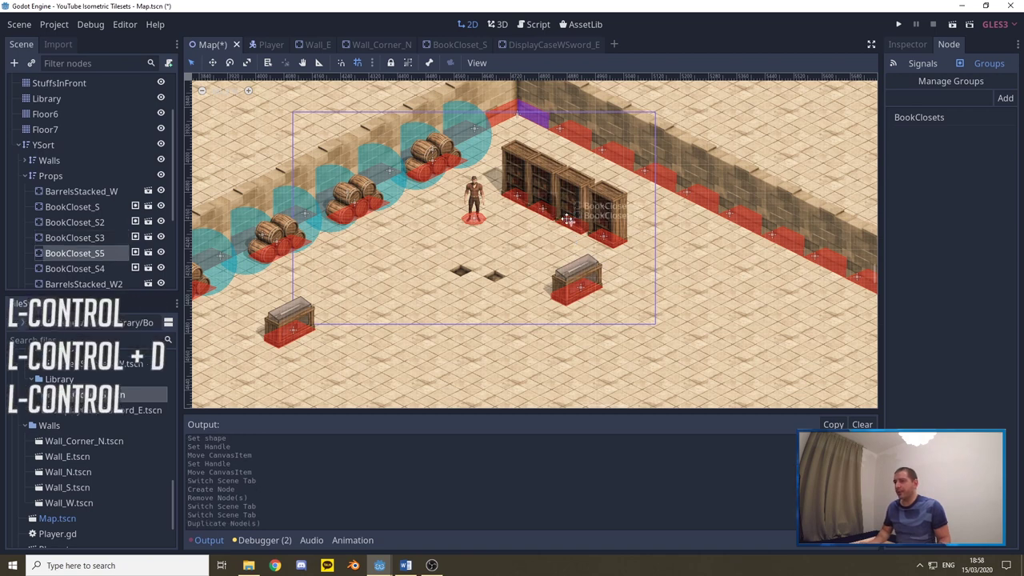
{"action": "left_click_drag", "start_coordinate": [571, 224], "coordinate": [503, 274]}
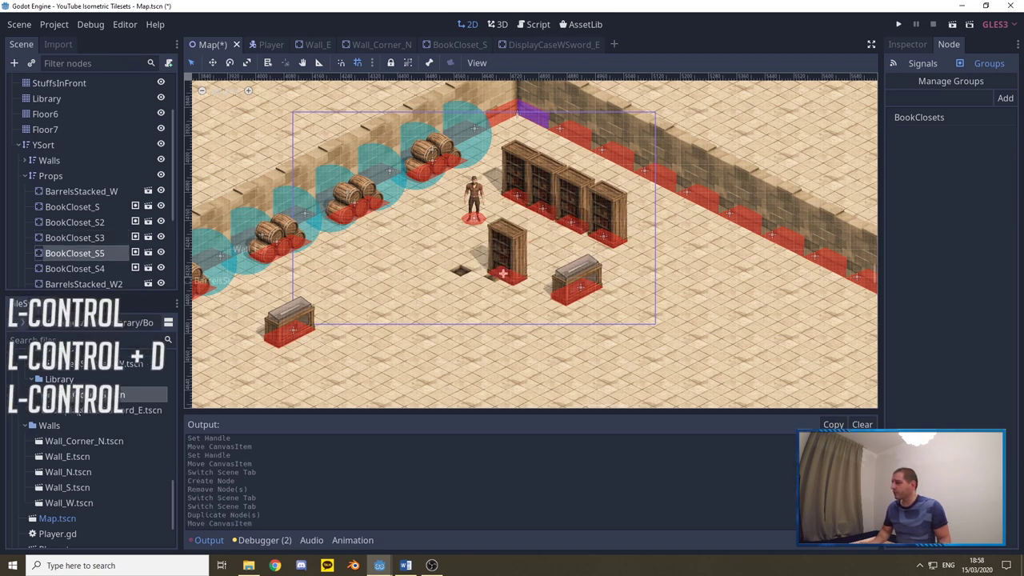
Instance BookCloset_S.tscn under Props and place it on the open floor in front of the duplicated bookcloset
{"action": "left_click", "coordinate": [41, 180]}
{"action": "left_click_drag", "start_coordinate": [88, 395], "coordinate": [524, 356]}
{"action": "scroll", "coordinate": [93, 225], "scroll_direction": "down", "scroll_amount": 3}
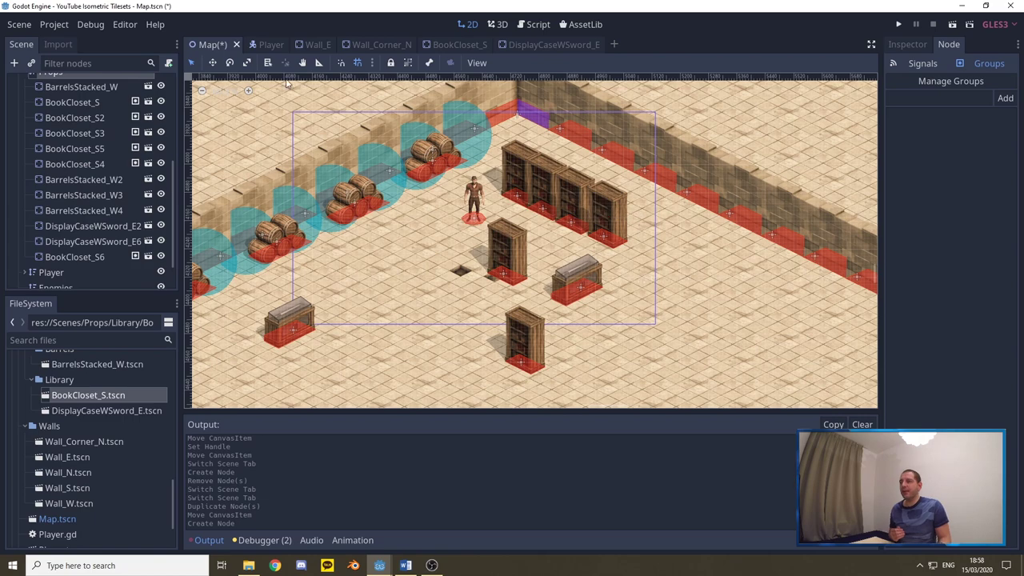
Examine the sprite and collision shape in the DisplayCaseWSword_E scene, and review the prop layout in the Map scene
{"action": "left_click", "coordinate": [538, 44]}
{"action": "scroll", "coordinate": [331, 216], "scroll_direction": "down", "scroll_amount": 6}
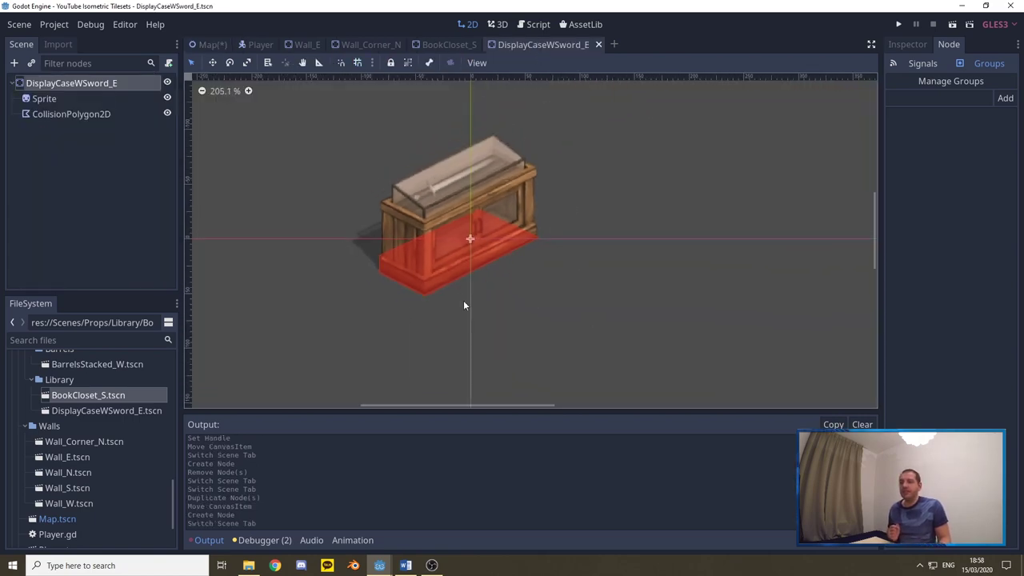
{"action": "left_click", "coordinate": [210, 43]}
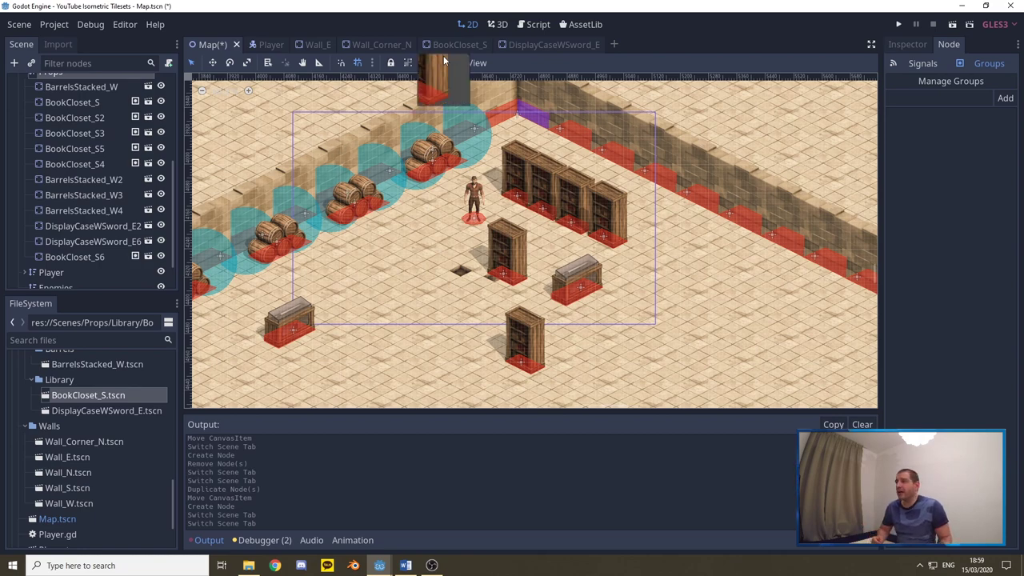
{"action": "scroll", "coordinate": [357, 214], "scroll_direction": "down", "scroll_amount": 4}
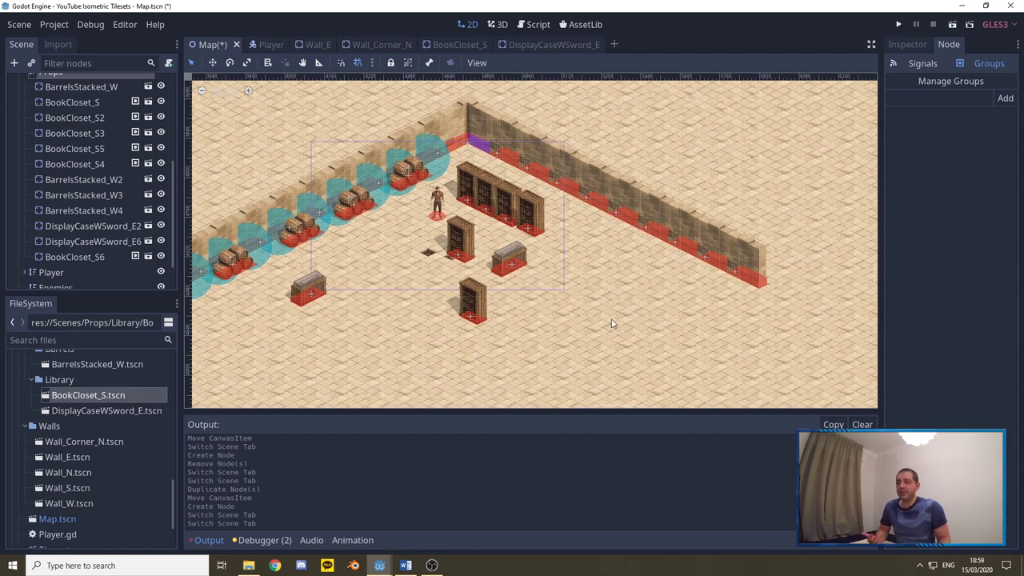
{"action": "scroll", "coordinate": [612, 325], "scroll_direction": "up", "scroll_amount": 5}
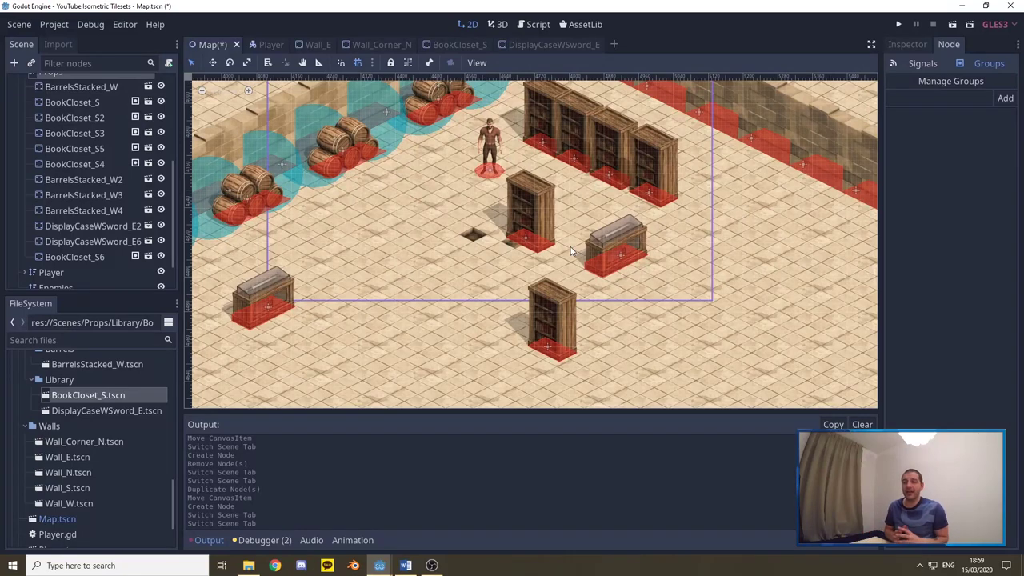